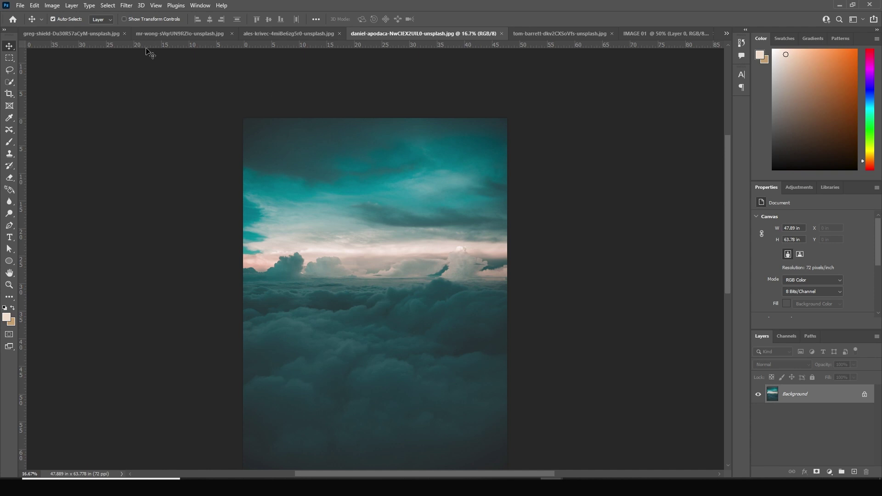
Create a new 4 × 5 inch portrait document at 300 ppi in 16-bit RGB Color from the recent custom preset.
left_click(20, 5)
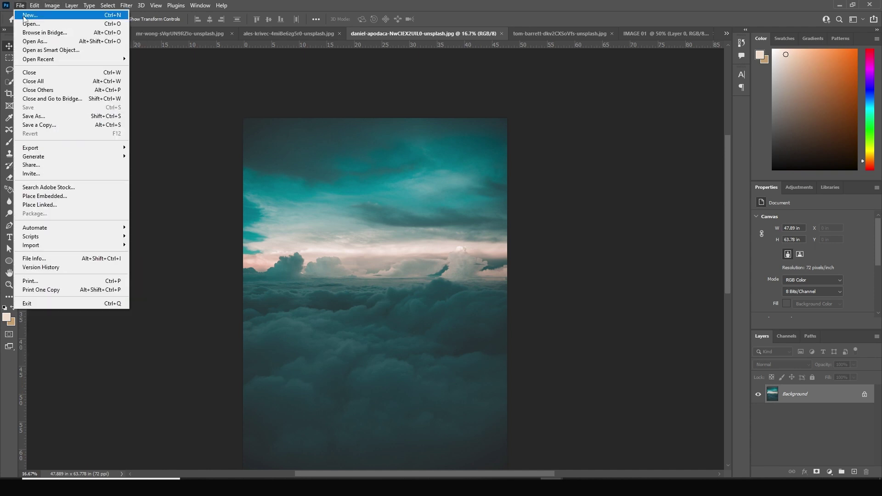
left_click(27, 16)
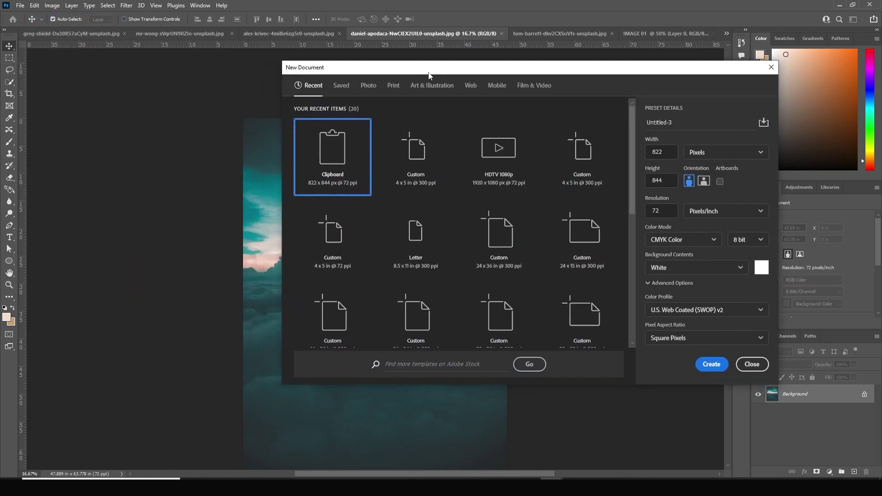
left_click(416, 174)
left_click(660, 211)
double_click(661, 210)
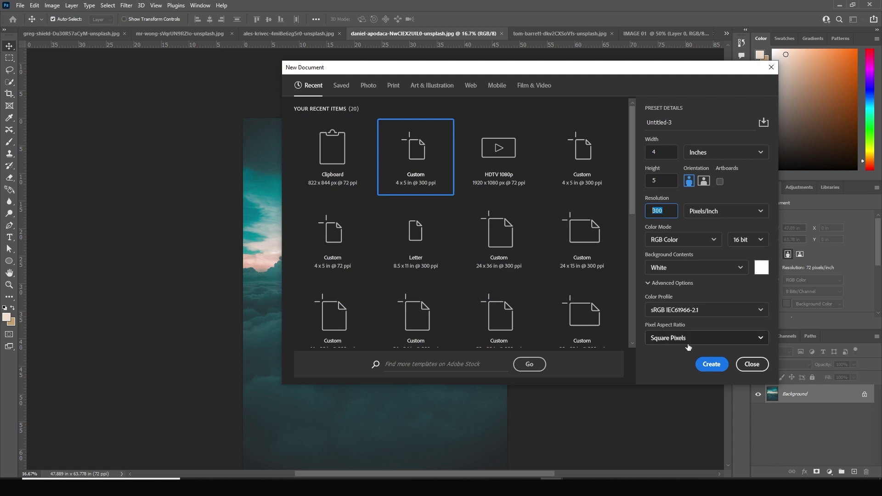
left_click(711, 367)
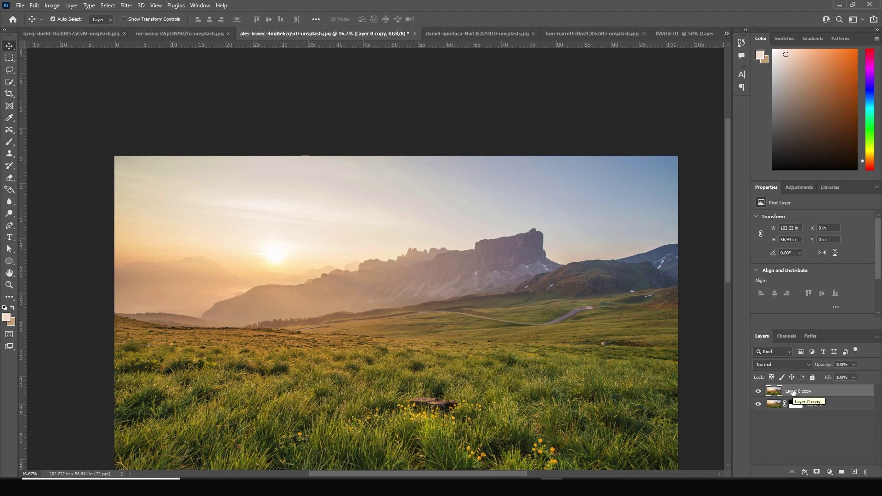
Quick-select the meadow and hills on Layer 0 copy of the ales-krivec photo and mask out everything else.
left_click(758, 392)
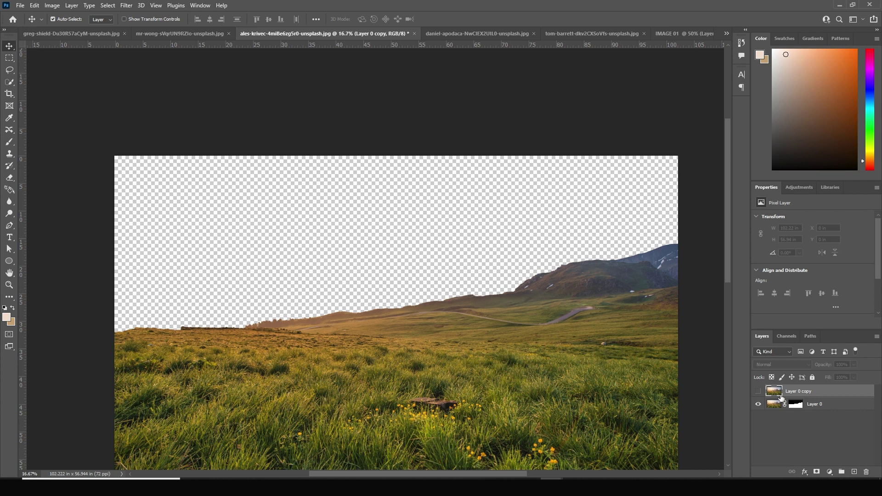
left_click(758, 391)
left_click_drag(10, 82, 48, 90)
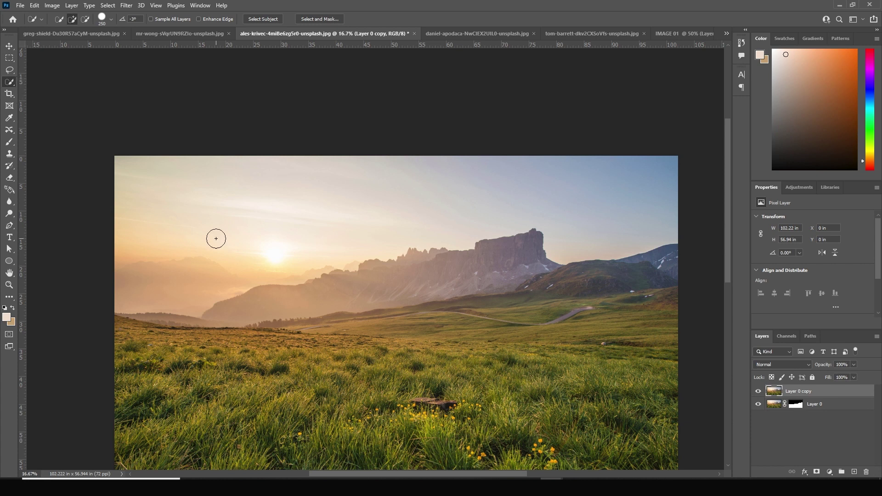
left_click(129, 330)
mouse_move(177, 367)
left_mouse_down()
mouse_move(398, 385)
mouse_move(438, 358)
mouse_move(332, 352)
mouse_move(557, 309)
mouse_move(607, 283)
left_mouse_up()
left_click_drag(471, 357, 507, 285)
mouse_move(565, 289)
left_mouse_down()
mouse_move(348, 365)
mouse_move(161, 353)
mouse_move(230, 378)
mouse_move(492, 347)
mouse_move(529, 328)
mouse_move(517, 327)
mouse_move(594, 335)
mouse_move(674, 310)
mouse_move(687, 340)
left_mouse_up()
left_click(816, 471)
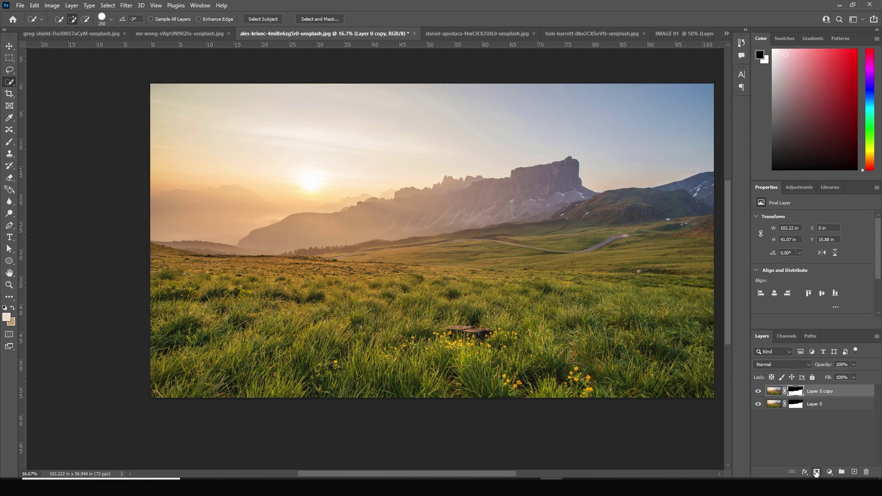
key("ctrl+minus")
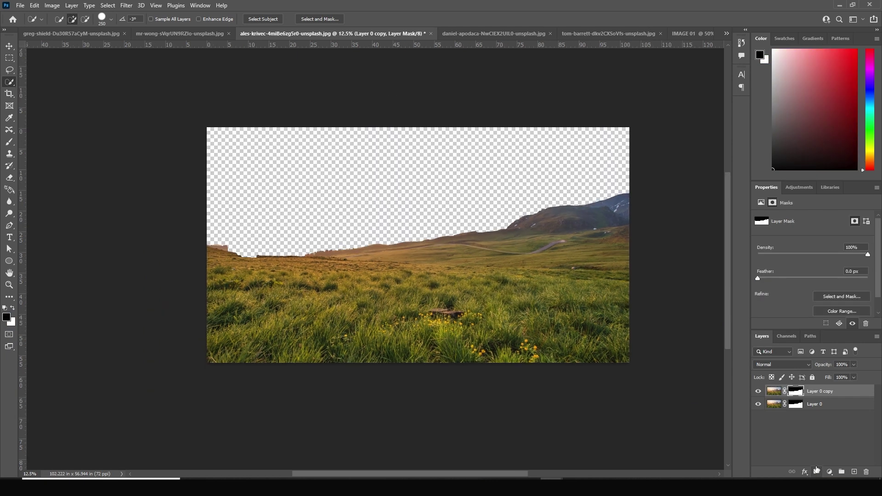
key("ctrl+plus")
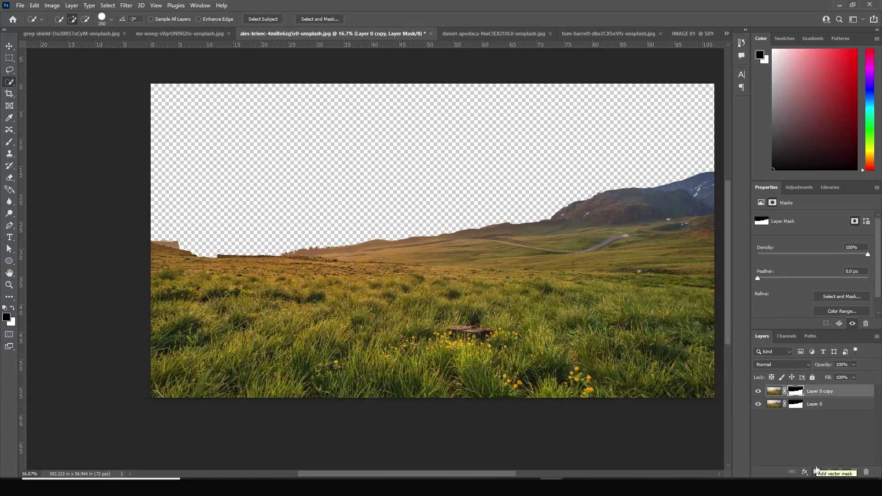
Copy the masked meadow layer into the Untitled-3 document and convert it to a smart object.
key("v")
left_click_drag(770, 388, 429, 227)
left_click(430, 188)
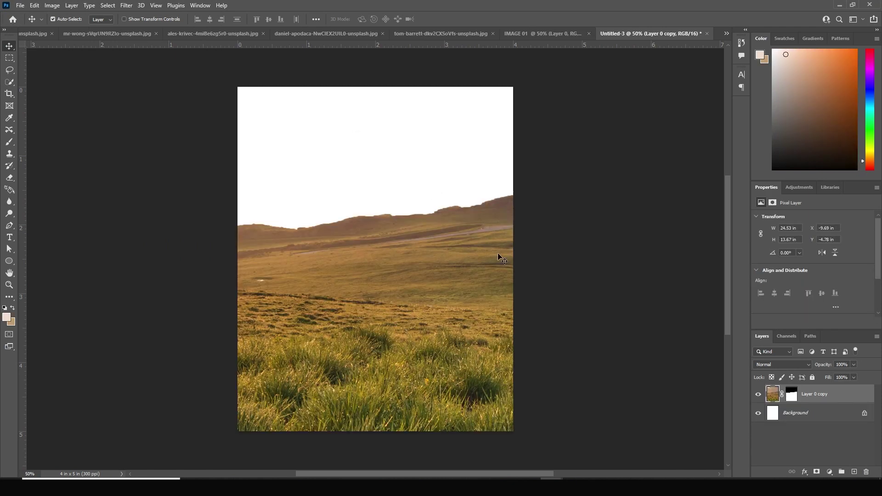
right_click(820, 400)
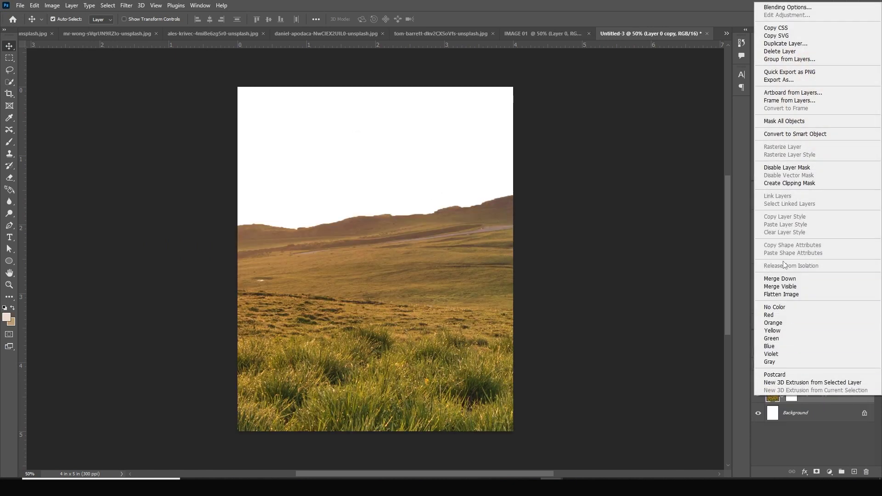
left_click(796, 135)
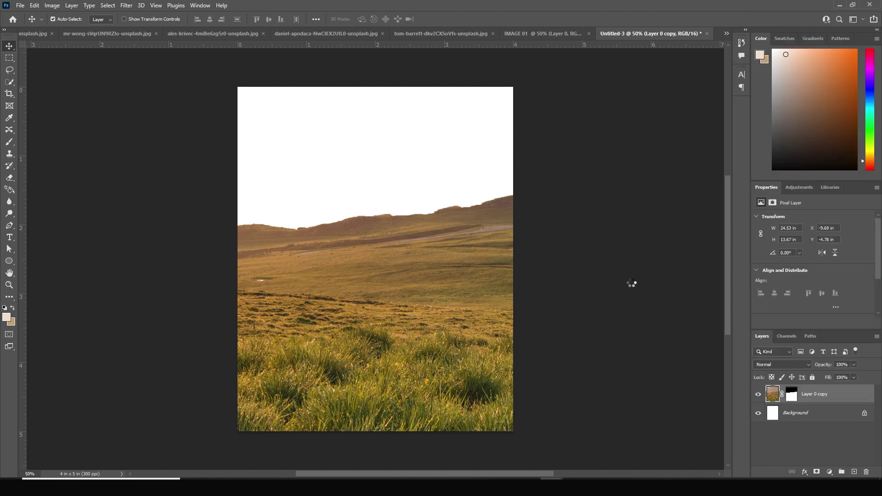
Scale the meadow to about 39% and centre it horizontally along the canvas's lower edge.
key("ctrl+t")
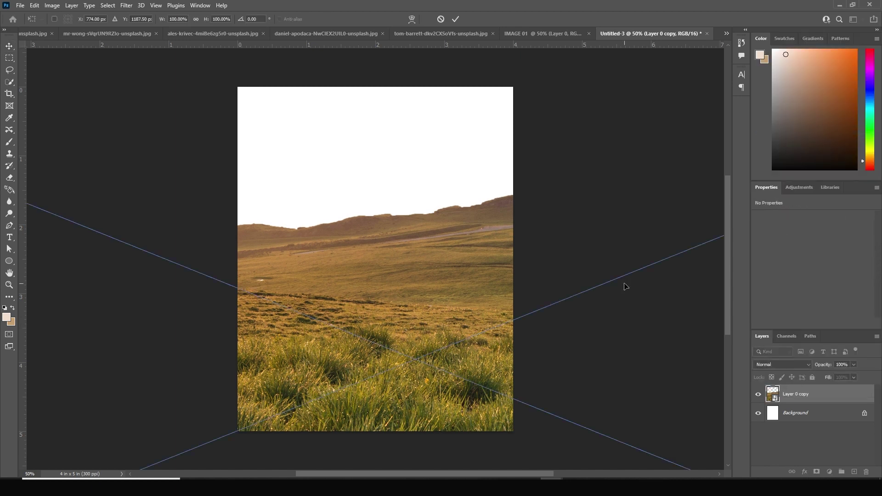
key("ctrl+minus")
key("ctrl+minus")
key("ctrl+minus")
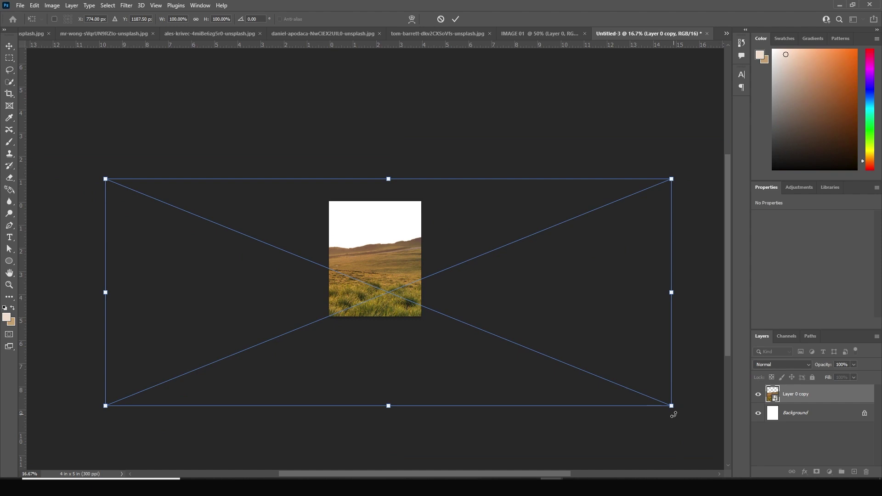
left_click_drag(671, 407, 498, 334)
left_click_drag(455, 296, 443, 286)
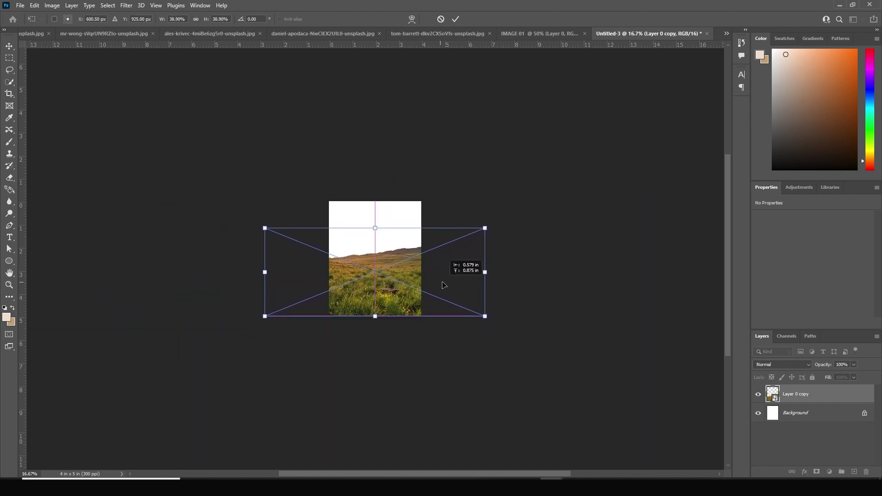
key("Return")
key("ctrl+plus")
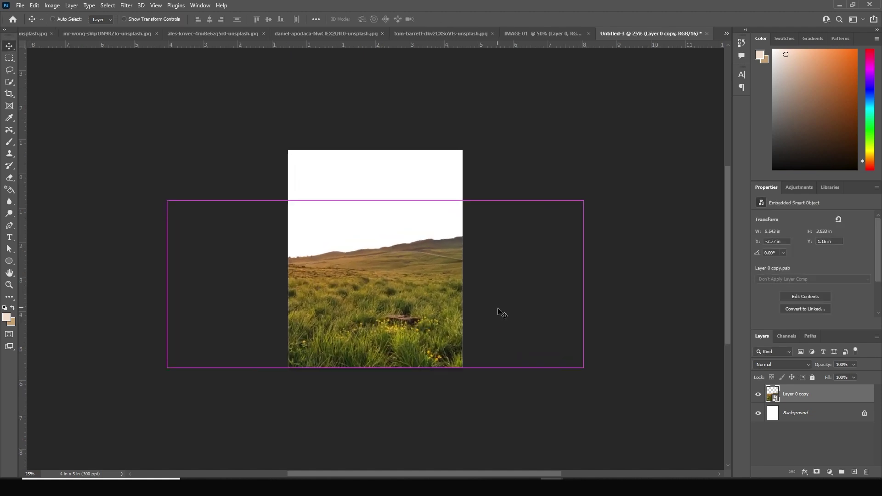
key("ctrl+plus")
Copy the mr-wong mountain cutout into the Untitled-3 document and place its layer beneath the meadow.
left_click(80, 35)
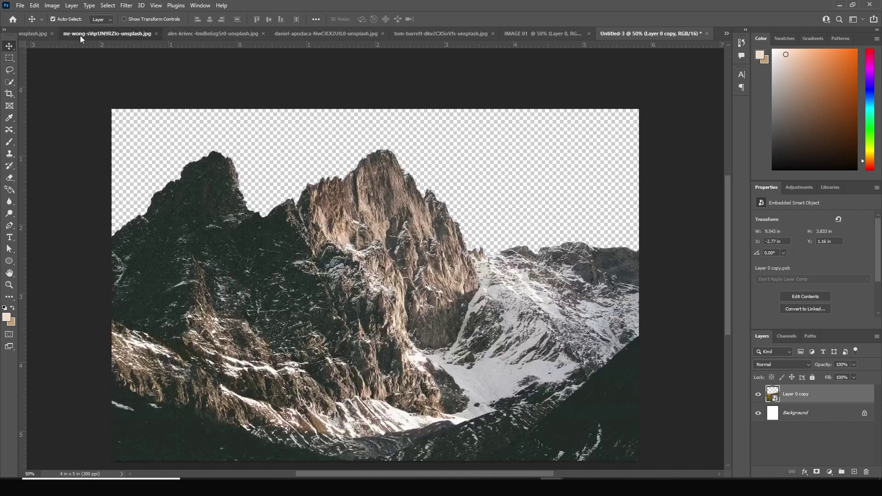
left_click_drag(372, 199, 377, 228)
left_click(429, 188)
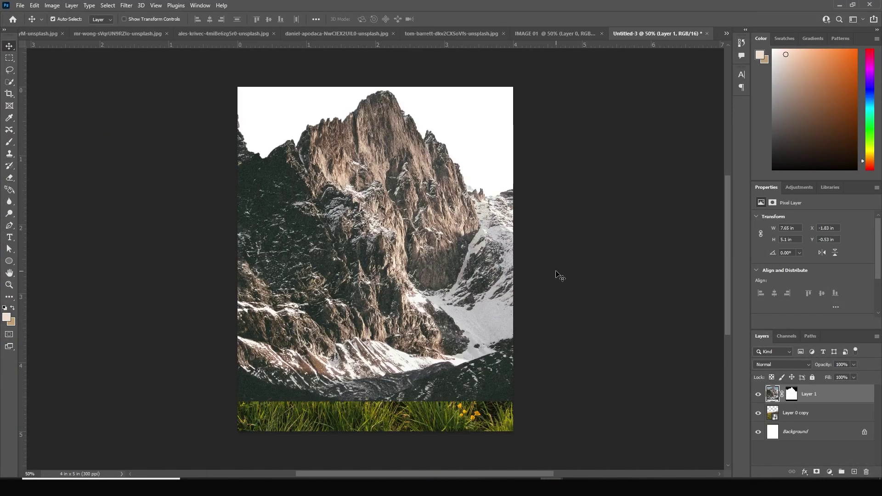
left_click_drag(770, 399, 770, 417)
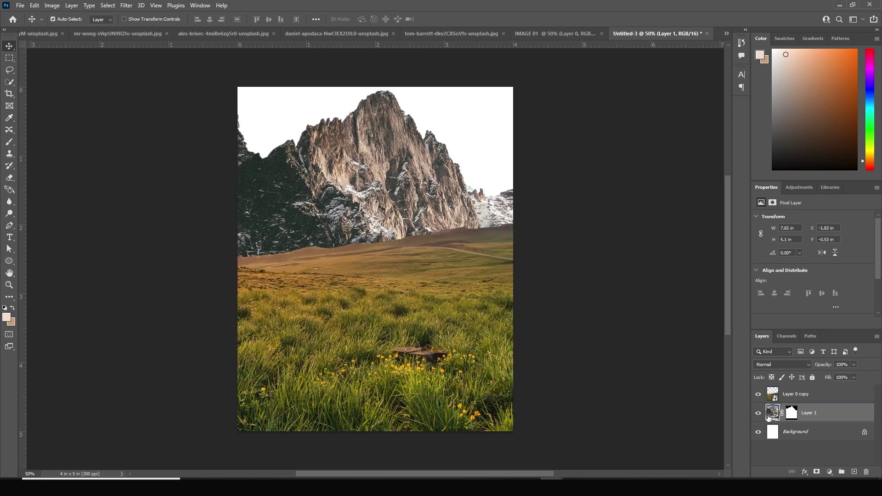
Scale the mountain to about 60.5%, rotate it about 2.8° and move it behind the left side of the meadow.
key("ctrl+minus")
key("ctrl+minus")
left_click_drag(409, 316, 410, 310)
left_click(387, 258)
key("ctrl+t")
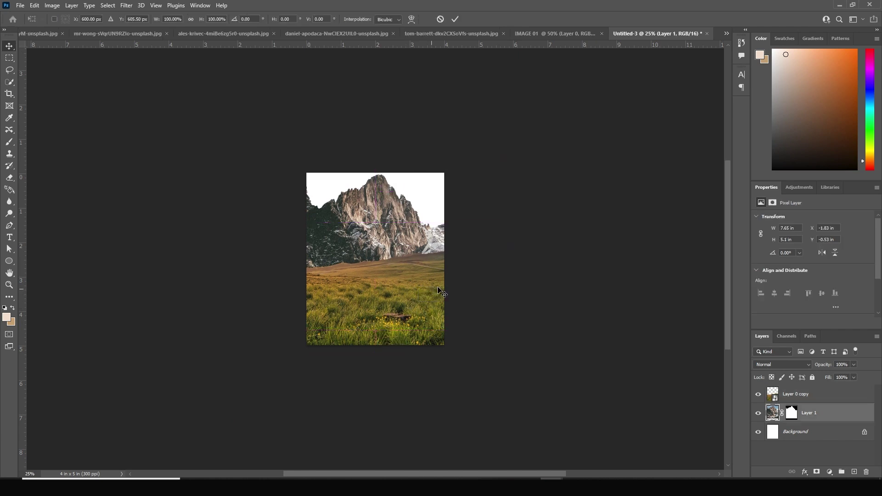
left_click_drag(504, 329, 399, 271)
left_click_drag(461, 216, 464, 221)
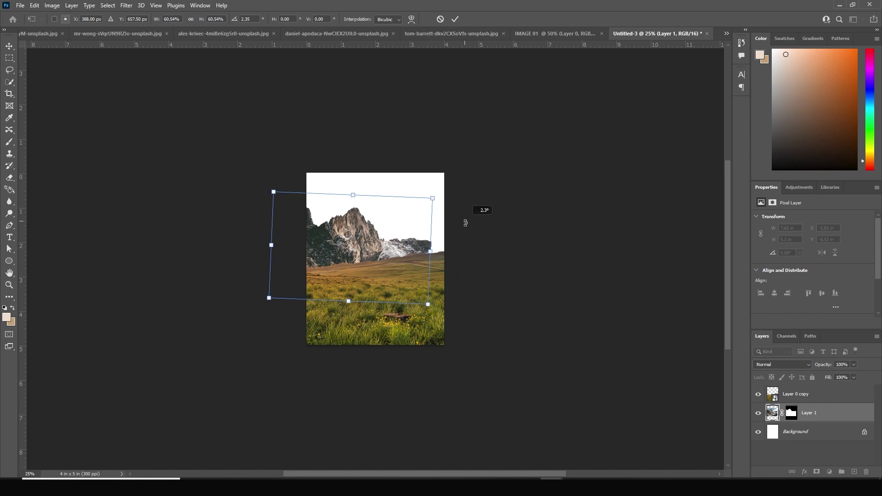
left_click_drag(407, 239, 398, 236)
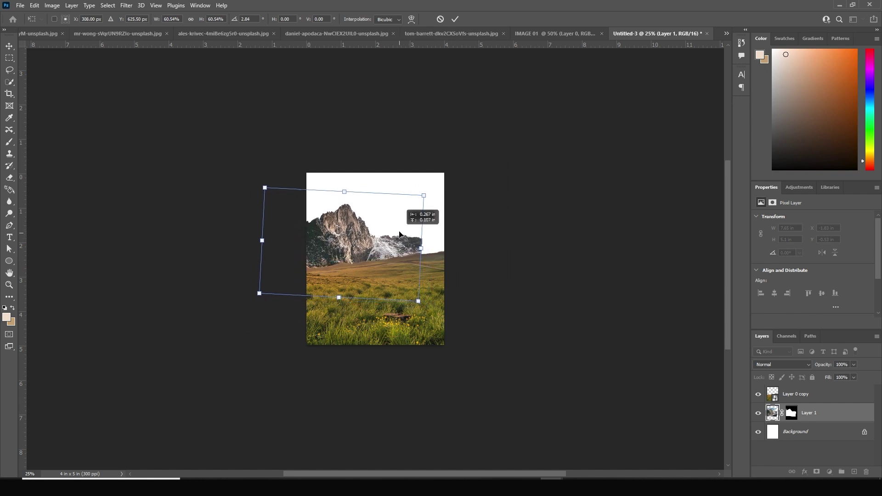
Warp the mountain so its main peak rises taller and its snowy right ridge slopes down to the meadow.
right_click(356, 248)
left_click(373, 311)
left_click_drag(422, 249, 406, 261)
left_click_drag(352, 238, 322, 224)
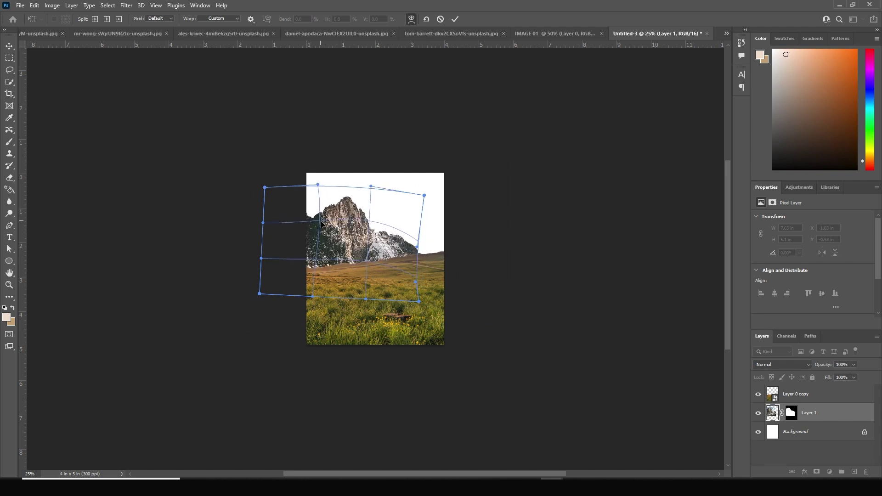
left_click_drag(264, 229, 270, 253)
key("Return")
key("ctrl+plus")
key("ctrl+plus")
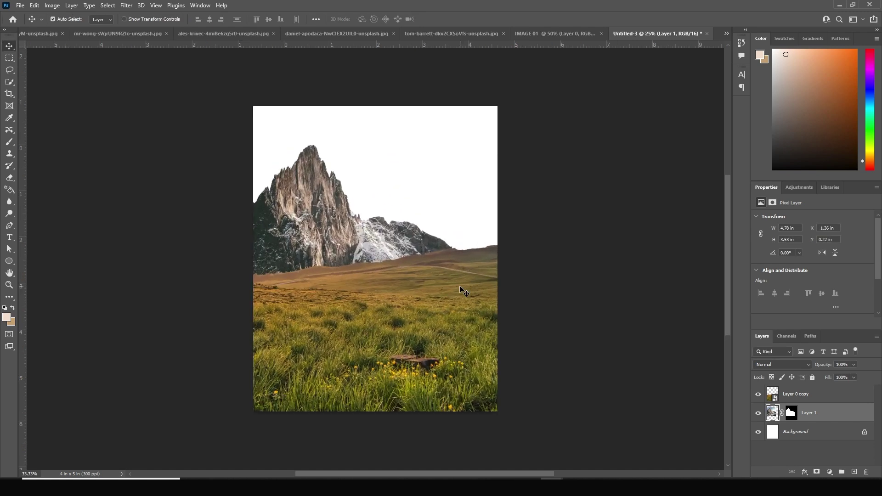
Copy the masked greg-shield mountain range into the Untitled-3 document beneath the meadow and convert it to a smart object.
left_click(130, 36)
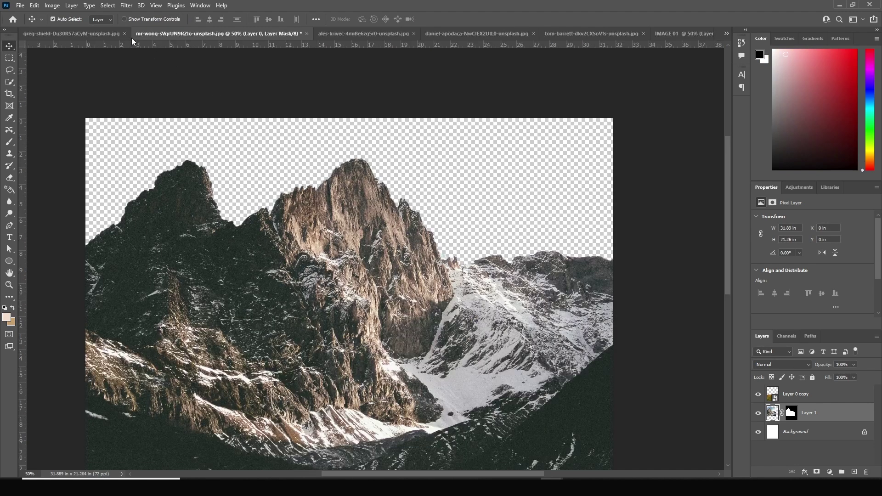
left_click(333, 35)
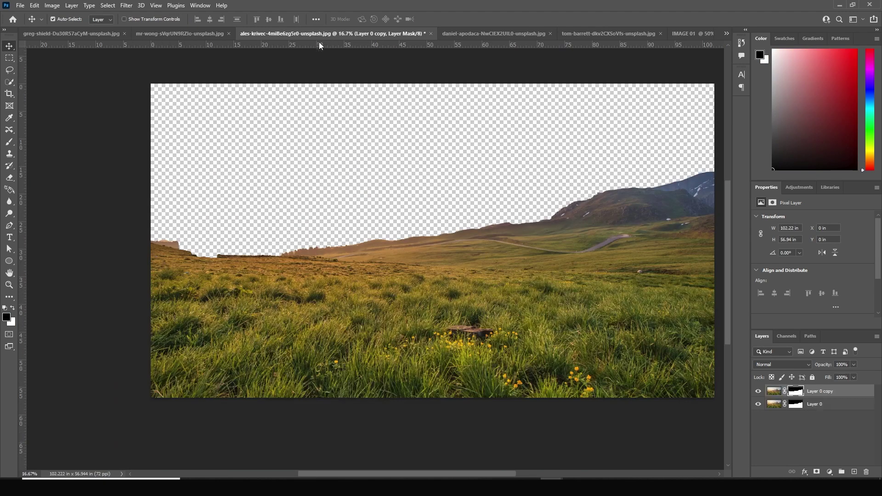
left_click(109, 33)
left_click_drag(445, 317, 430, 256)
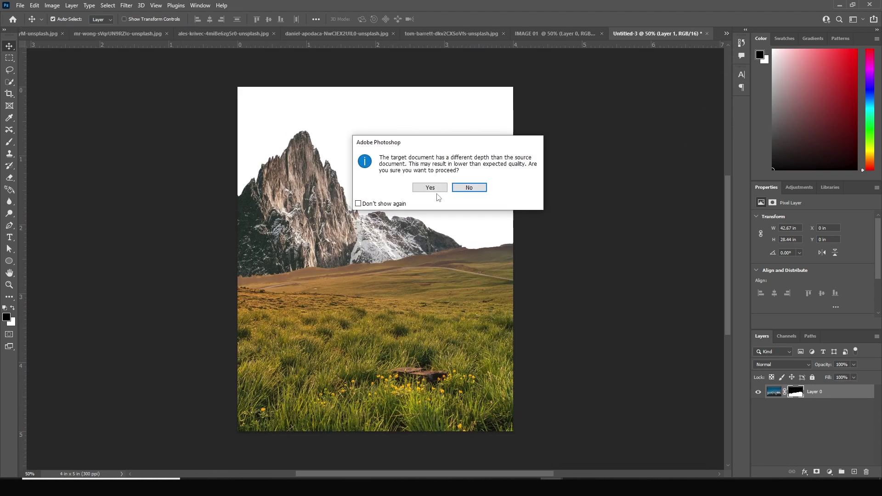
left_click(438, 194)
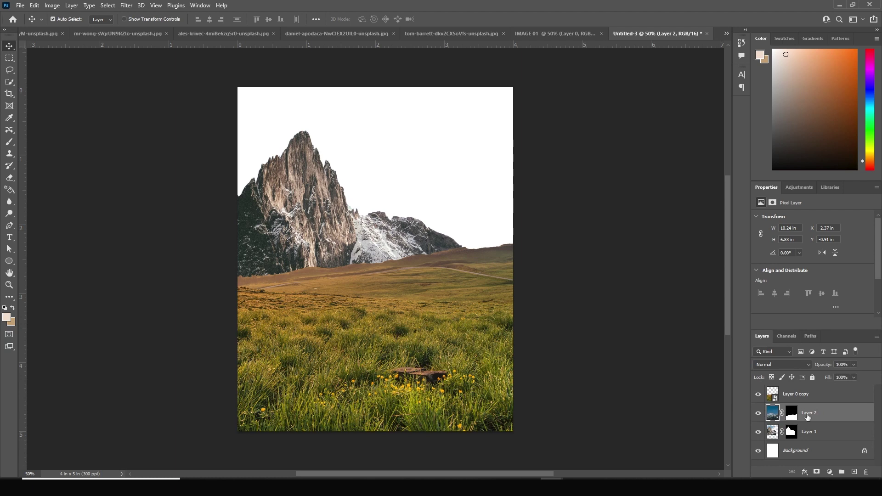
right_click(821, 418)
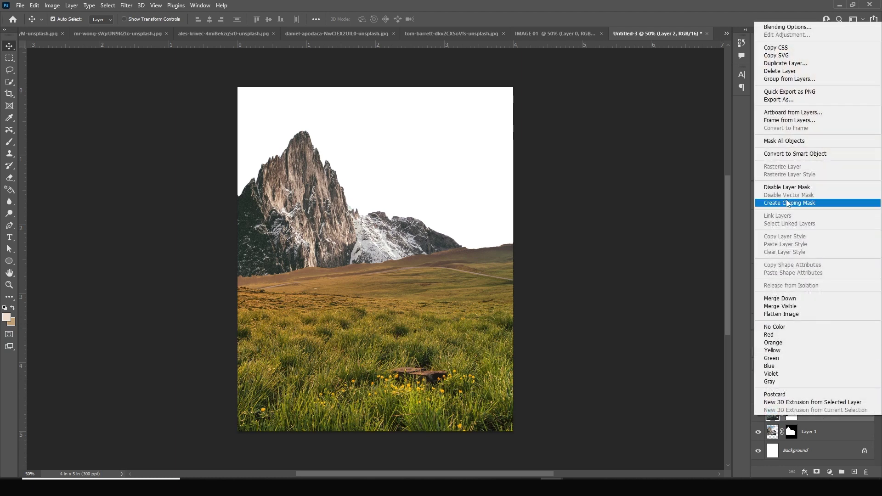
left_click(799, 154)
Scale the second mountain range to about 56.6%, rotate it about -6.8° and place it behind the meadow's right side.
key("ctrl+t")
key("ctrl+minus")
left_click_drag(567, 349, 540, 278)
left_click_drag(636, 351, 549, 316)
left_click_drag(590, 296, 561, 275)
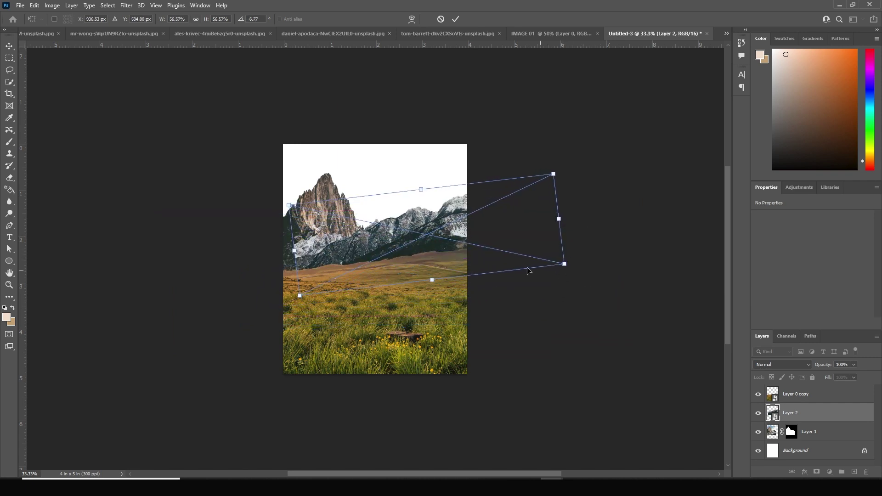
Warp the second mountain range so its left end uncovers the main peak and its right ridge curves upward.
right_click(439, 240)
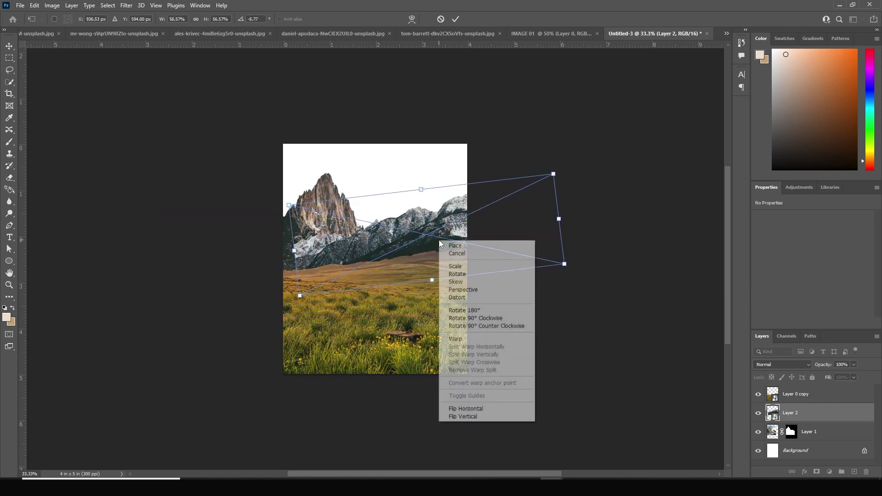
left_click(456, 343)
left_click_drag(323, 262, 399, 247)
left_click_drag(317, 263, 318, 269)
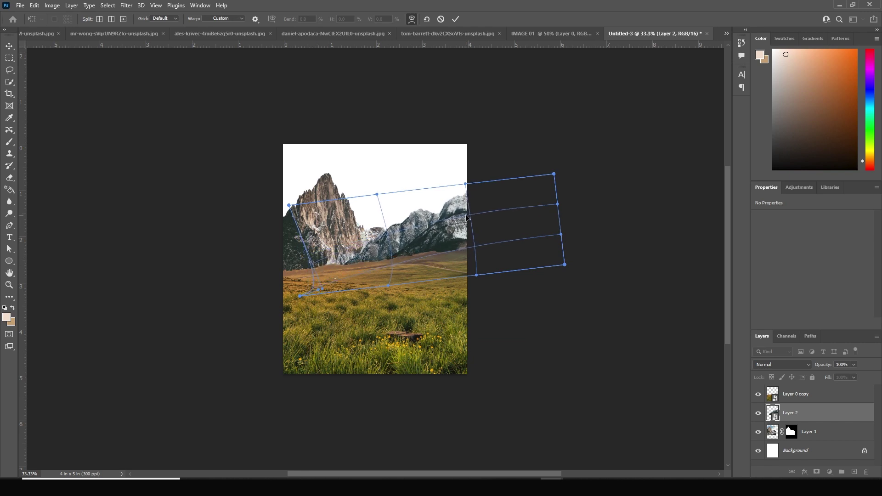
left_click_drag(466, 233, 465, 232)
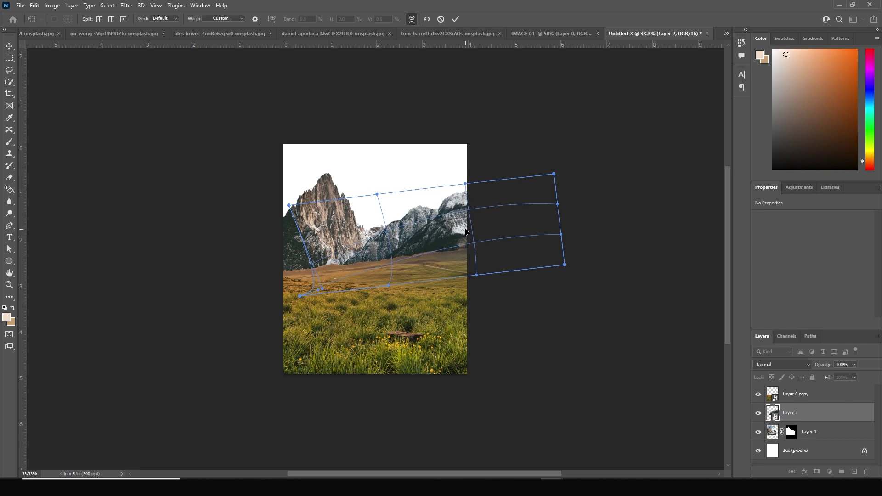
key("Return")
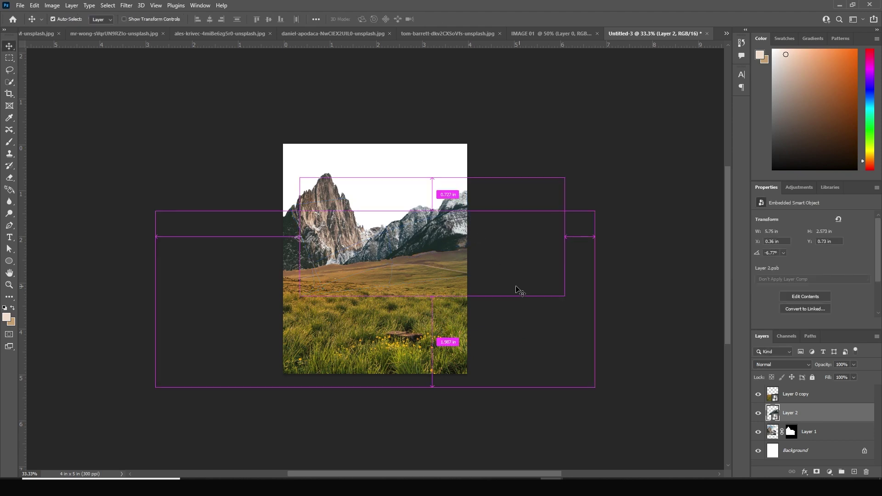
key("ctrl+plus")
scroll(445, 314, "down", 2)
scroll(445, 314, "left", 2)
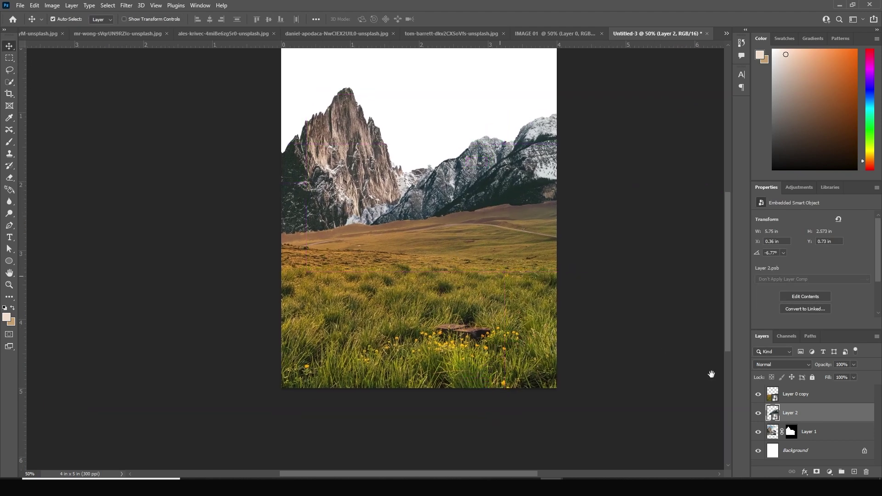
Add a layer mask to the meadow layer and choose the Soft Round Pressure Size brush at 0% hardness.
left_click(792, 396)
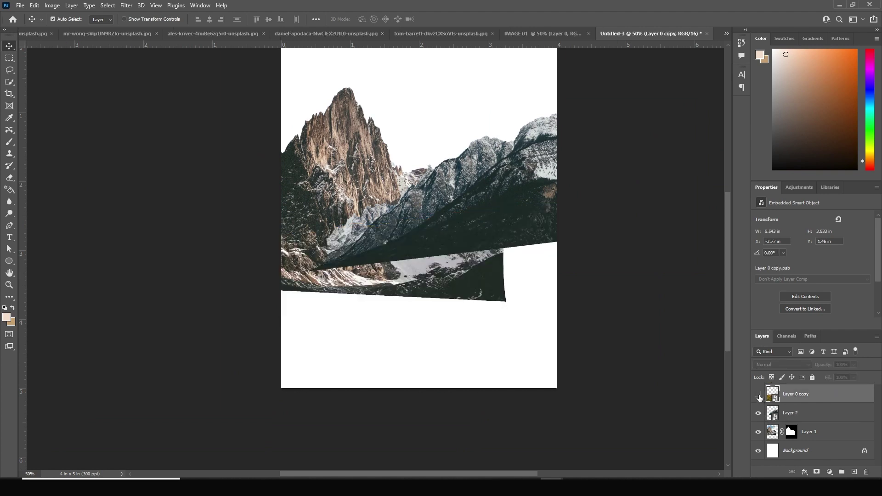
left_click(816, 472)
key("b")
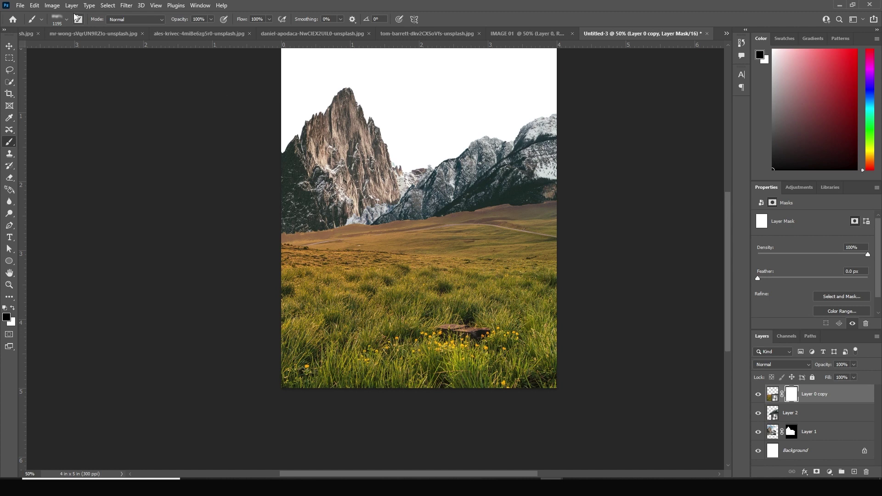
left_click(67, 20)
scroll(82, 197, "down", 1)
scroll(95, 139, "up", 5)
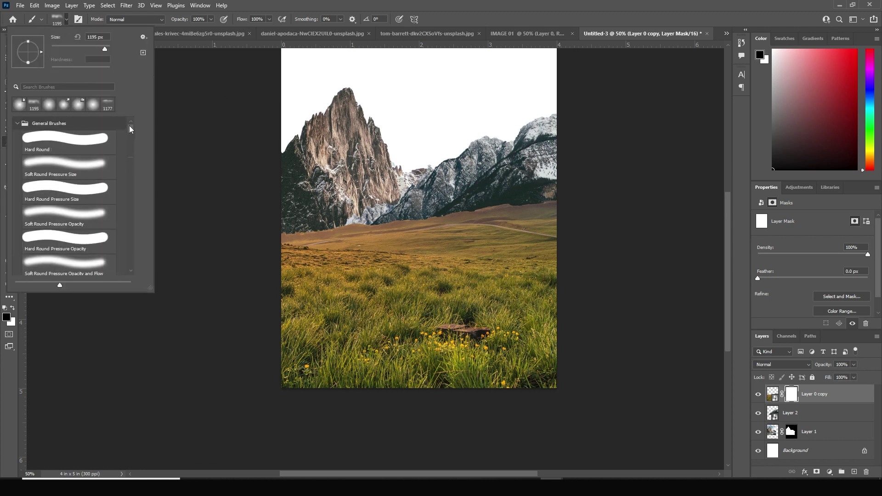
left_click(101, 166)
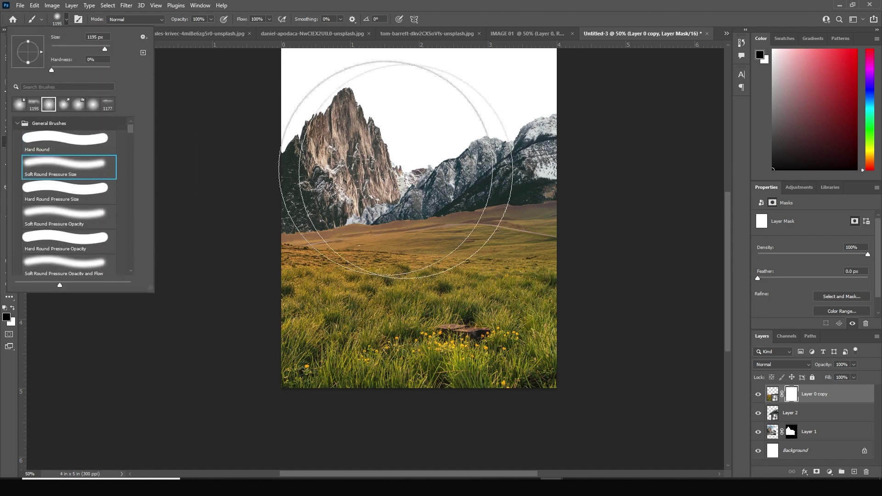
key("Return")
Paint black on the meadow's mask with a soft brush of about 200 px to blend its horizon edge into the mountains.
key("bracketleft")
key("bracketleft")
key("bracketleft")
key("bracketleft")
key("bracketleft")
key("bracketleft")
key("bracketleft")
key("bracketleft")
key("bracketleft")
key("bracketleft")
key("bracketleft")
key("bracketleft")
key("bracketleft")
key("bracketleft")
key("bracketleft")
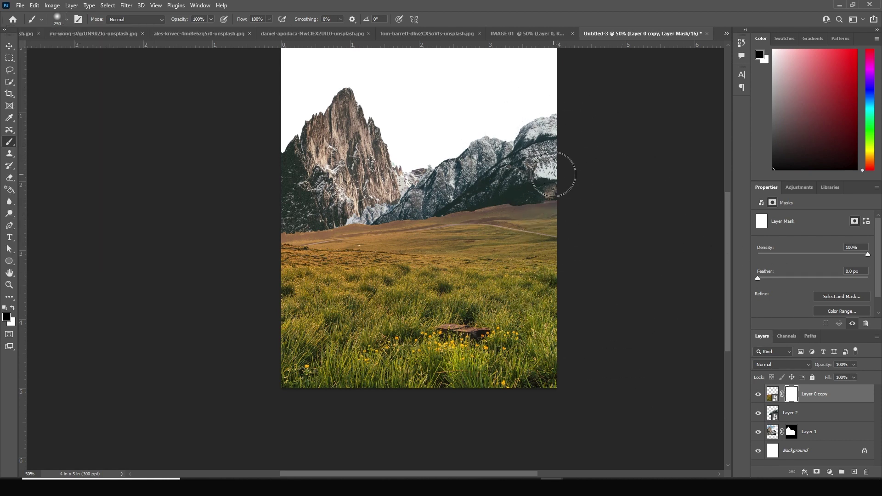
mouse_move(553, 183)
left_mouse_down()
mouse_move(289, 216)
mouse_move(512, 191)
left_mouse_up()
key("ctrl+z")
key("ctrl+z")
key("ctrl+z")
key("ctrl+z")
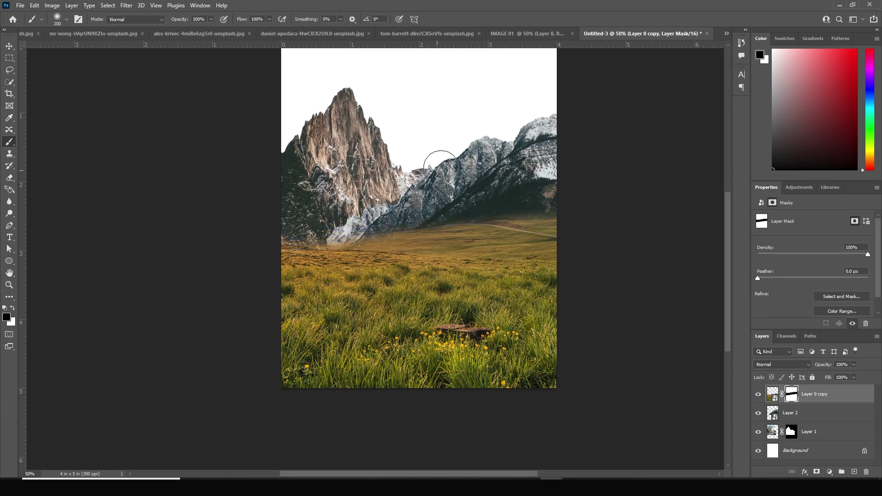
Warp the second mountain range again, pulling its left edge inward and down near the foot of the main peak.
left_click(788, 413)
key("ctrl+t")
right_click(373, 228)
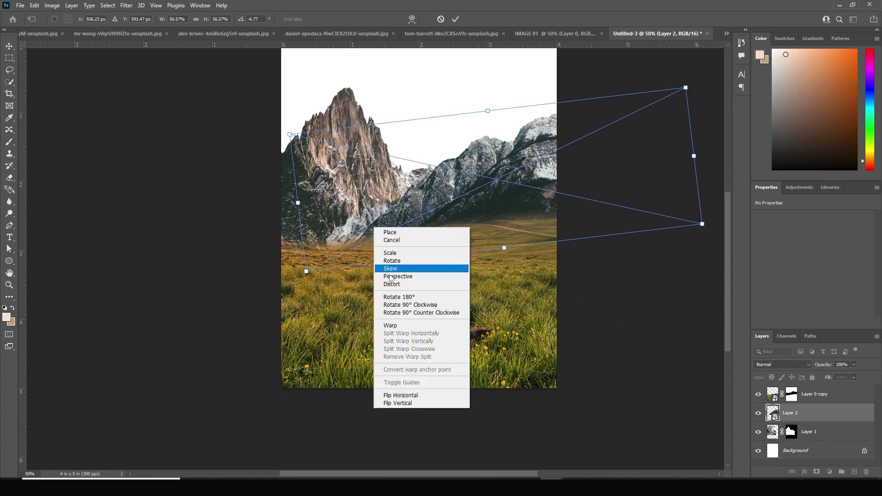
left_click(384, 290)
left_click_drag(301, 226, 338, 253)
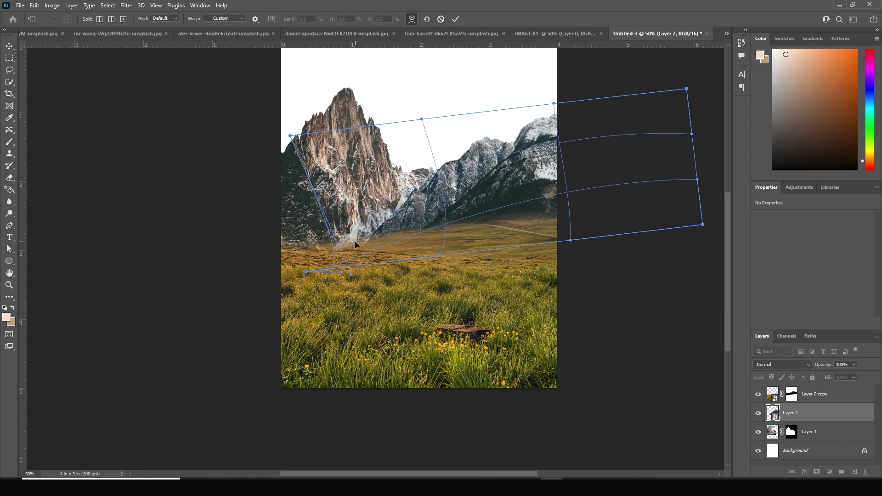
key("Return")
Add an empty layer between the second mountain range and the meadow.
key("b")
key("ctrl+minus")
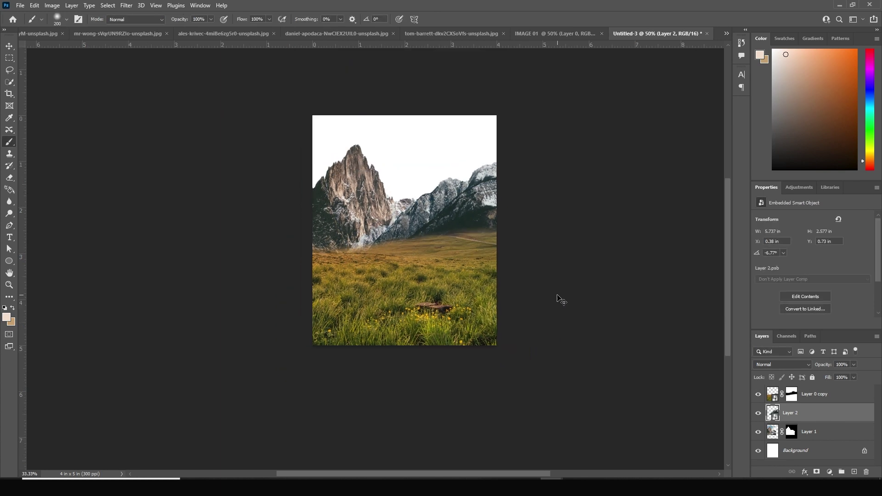
left_click(766, 391)
left_click(790, 414)
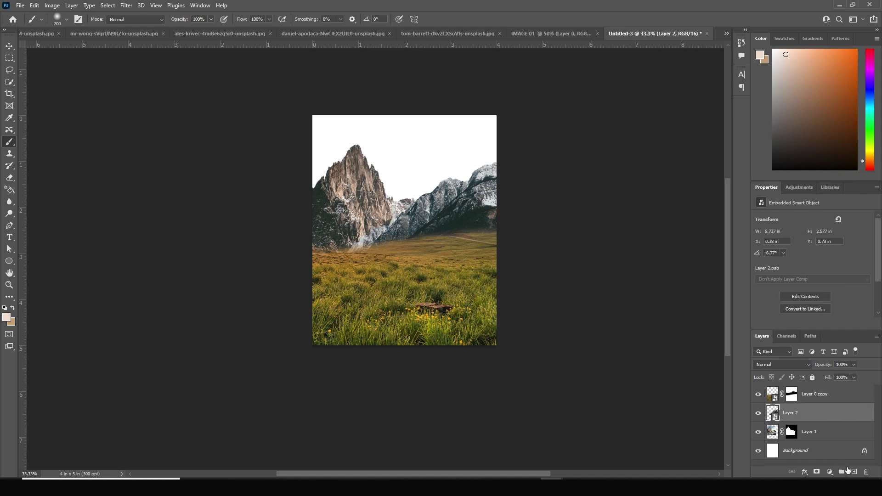
left_click(852, 472)
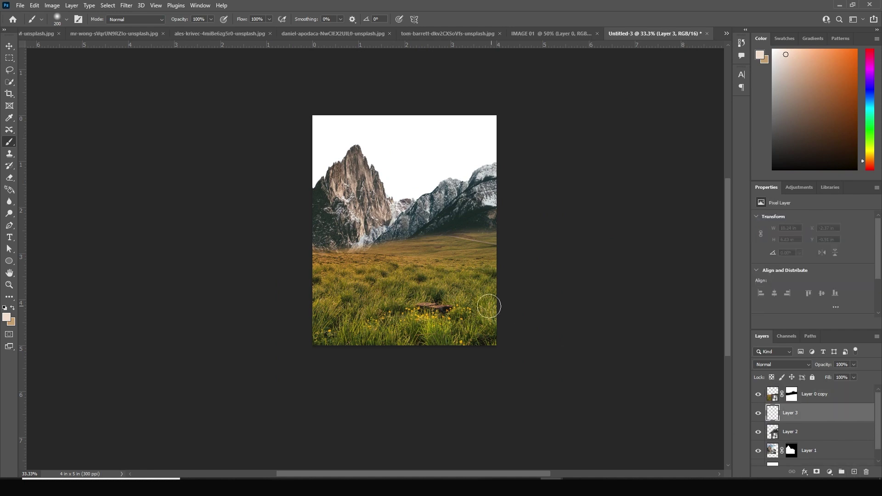
Sample a meadow colour near the horizon and lighten it to the pale tan c8b392 as the foreground colour.
left_click(11, 320)
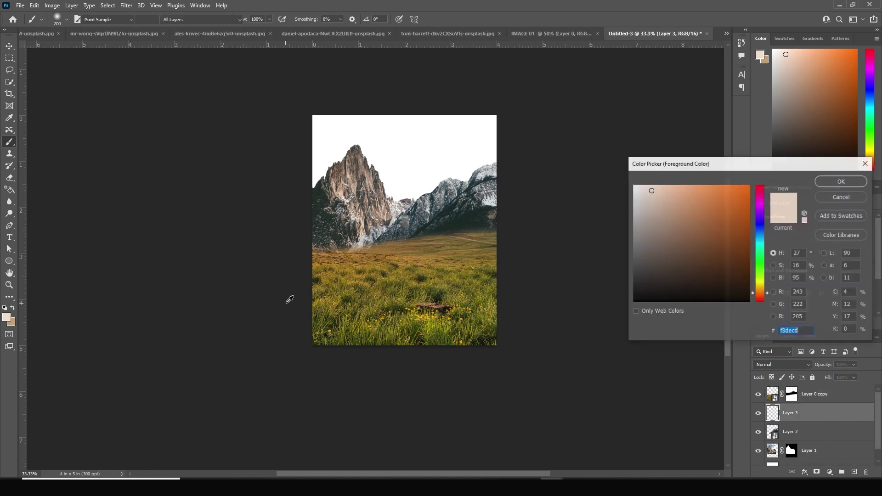
left_click(372, 242)
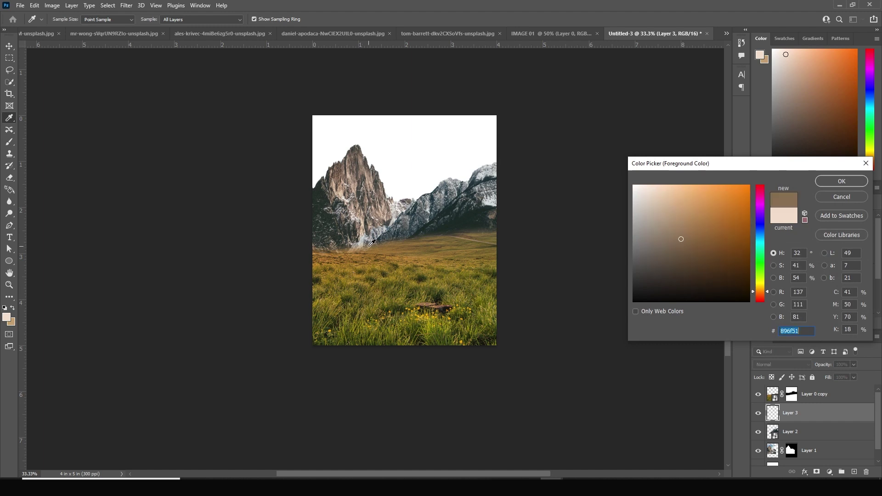
key("ctrl+plus")
key("ctrl+plus")
key("ctrl+plus")
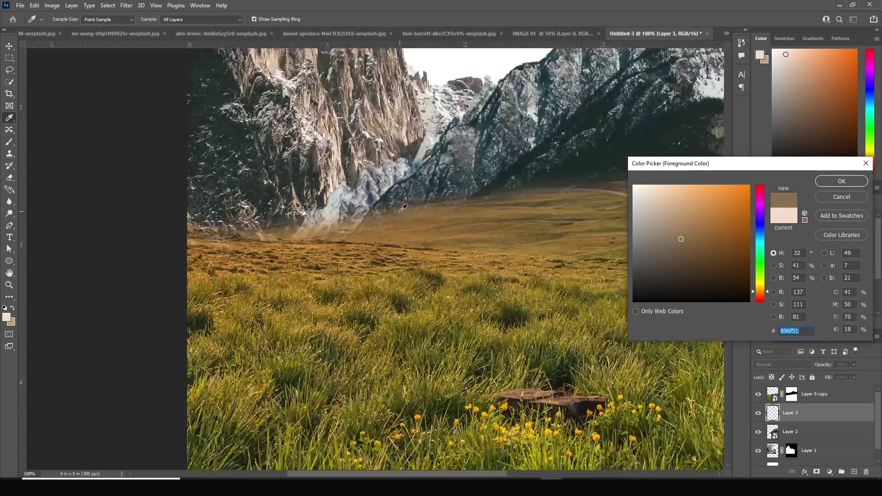
left_click(436, 206)
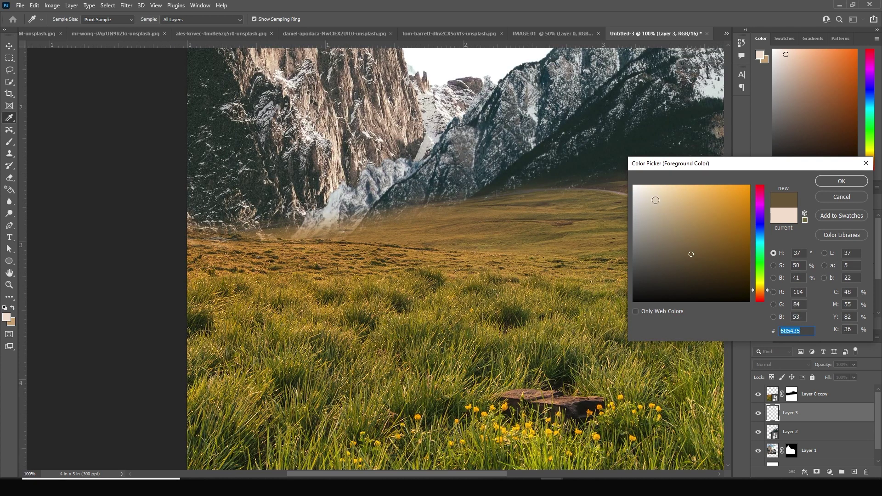
left_click(664, 211)
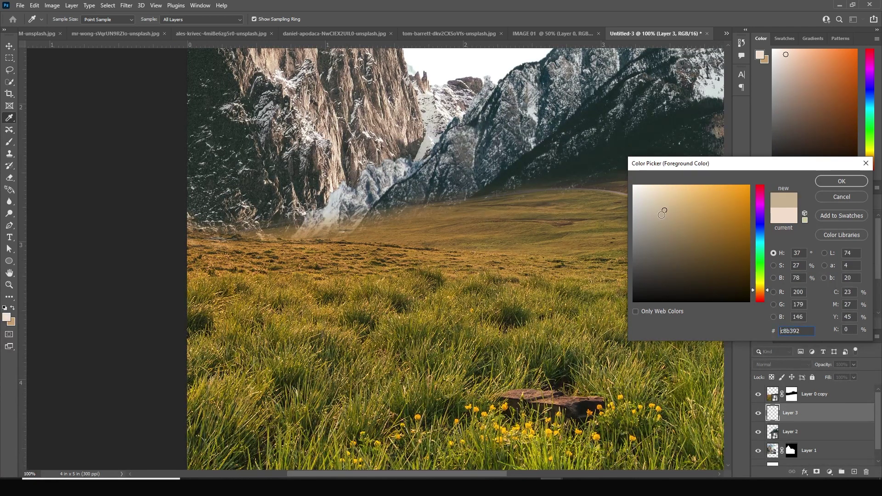
left_click(841, 181)
Paint tan mist along the foot of the mountains with a soft brush of about 300 px and set the layer's opacity to 64%.
key("b")
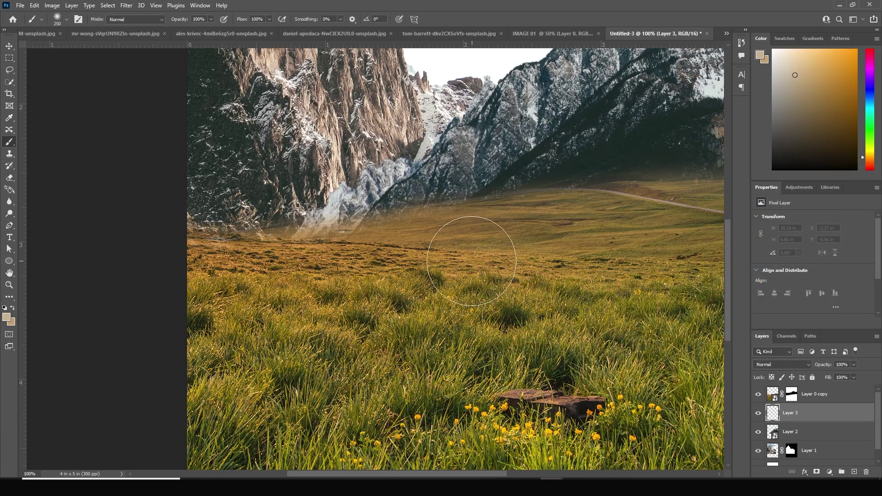
mouse_move(339, 262)
left_mouse_down()
mouse_move(210, 243)
mouse_move(278, 247)
mouse_move(386, 222)
mouse_move(376, 220)
mouse_move(514, 200)
mouse_move(443, 210)
mouse_move(553, 196)
mouse_move(626, 200)
mouse_move(570, 202)
mouse_move(577, 201)
mouse_move(496, 184)
mouse_move(283, 224)
mouse_move(640, 157)
left_mouse_up()
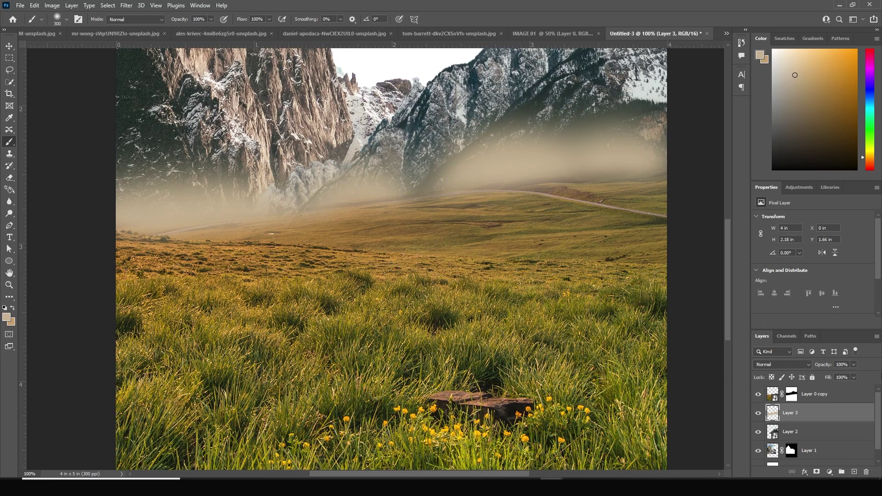
left_click_drag(839, 374, 839, 374)
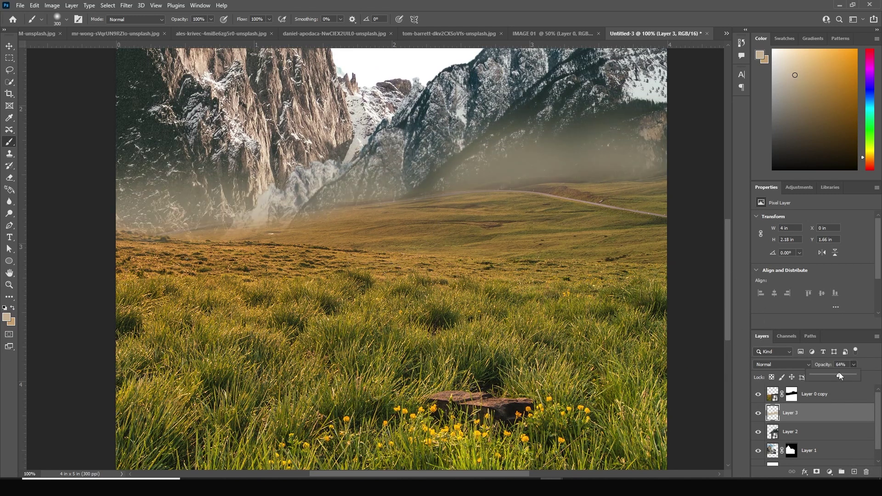
key("ctrl+minus")
key("ctrl+minus")
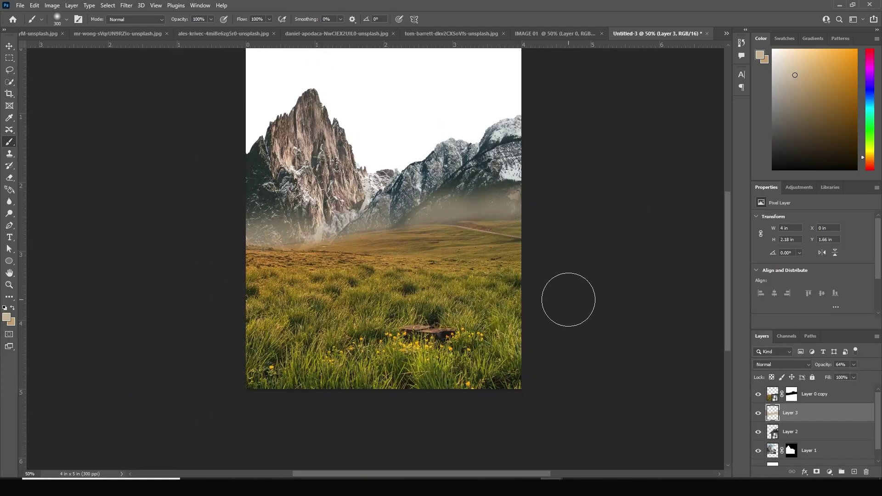
Thin the mist in front of the second mountain range with a soft 500 px eraser.
key("e")
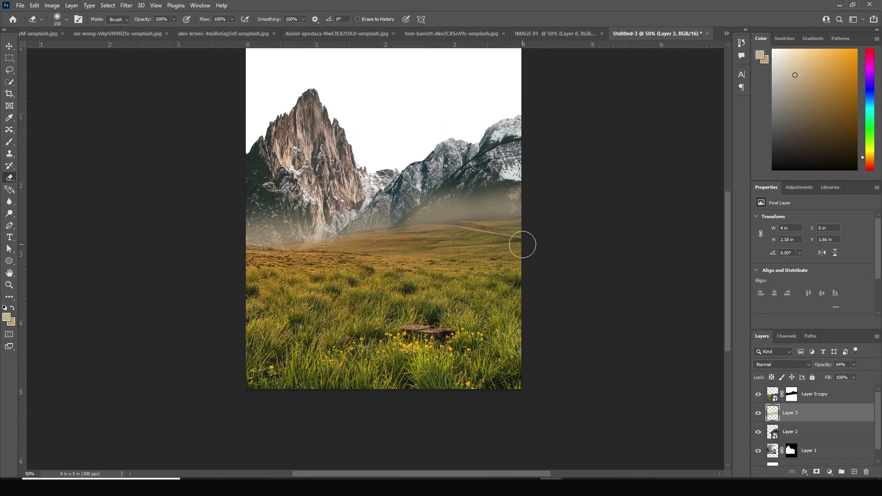
key("]")
key("]")
key("]")
key("]")
key("]")
key("]")
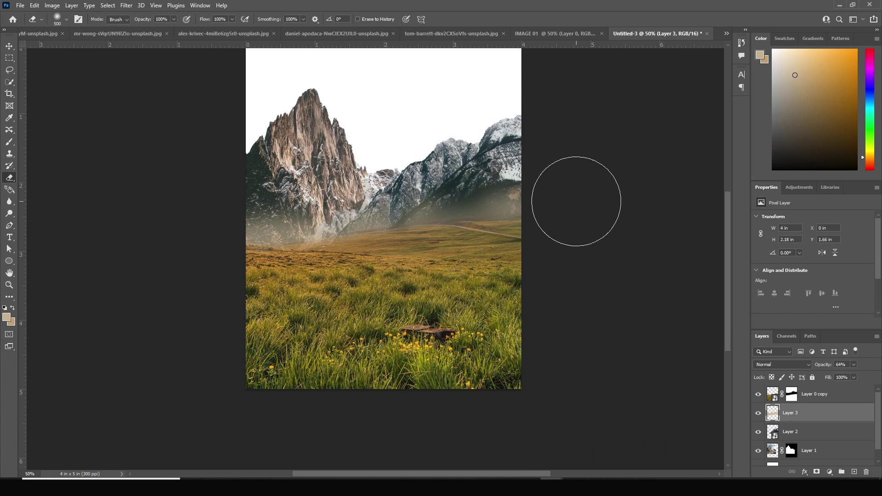
Add a layer above the meadow and paint tan mist across the horizon with a soft 700–800 px brush, undoing the stroke between the peaks.
left_click(776, 393)
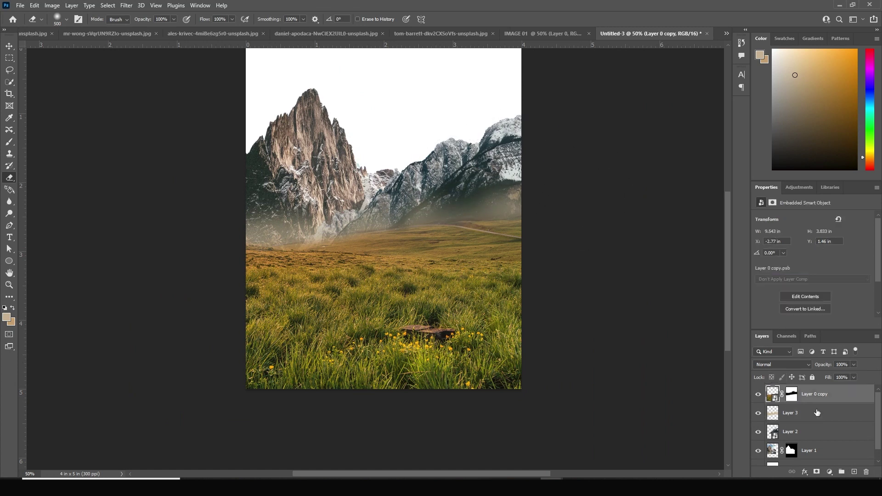
left_click(854, 473)
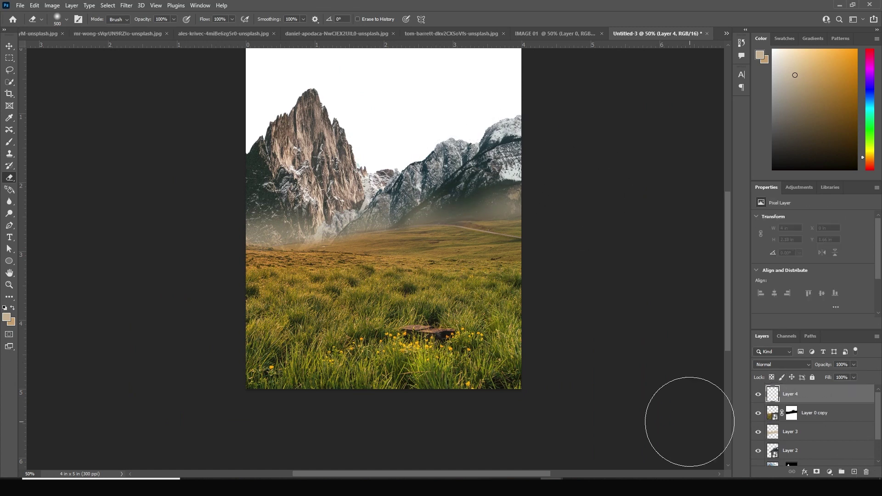
key("b")
key("bracketright")
key("bracketright")
key("bracketright")
key("bracketright")
key("bracketright")
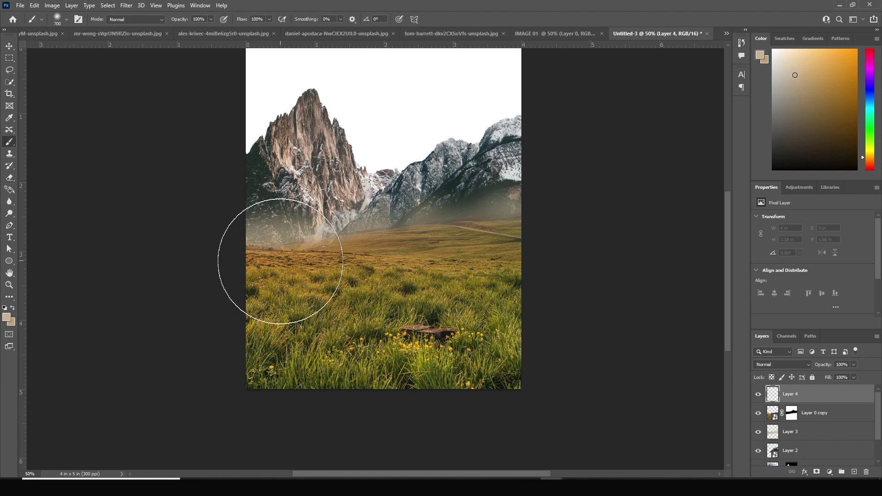
left_click(227, 260)
left_click_drag(419, 256, 522, 226)
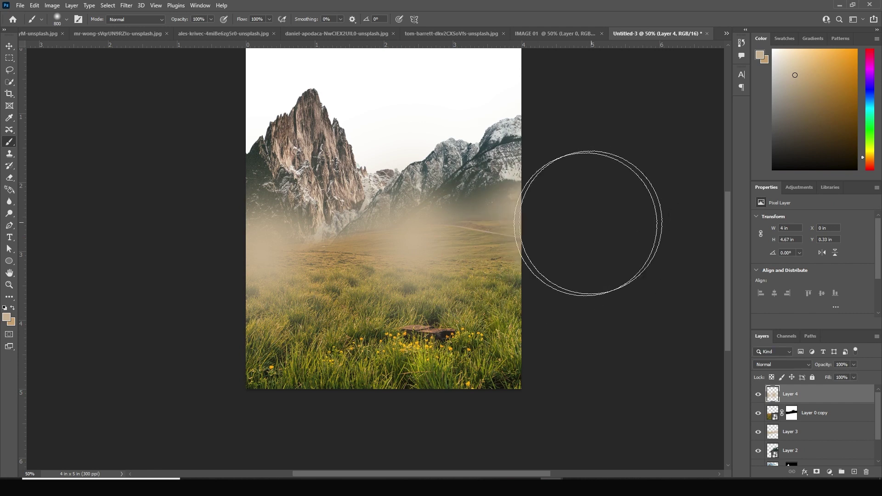
left_click_drag(353, 163, 436, 190)
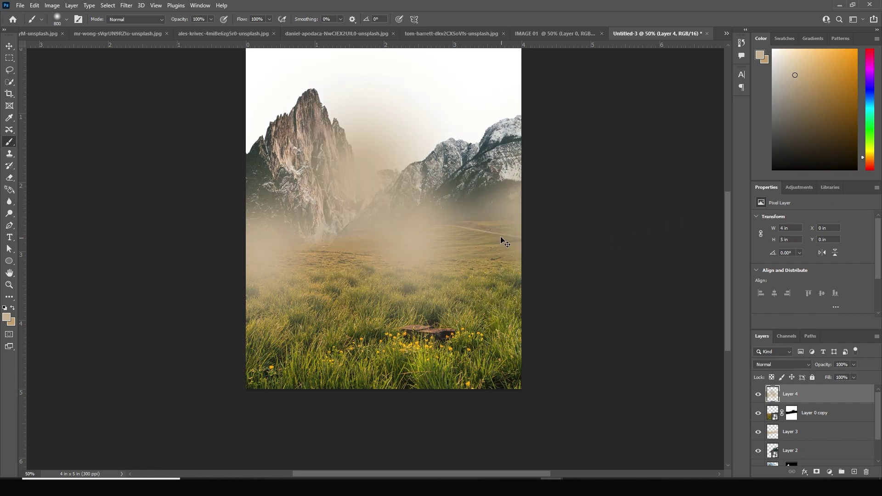
key("ctrl+z")
Reduce the brush to 300 px, touch up the mist at the mountains' foot and set the top mist layer's opacity to 34%.
key("bracketleft")
key("bracketleft")
key("bracketleft")
key("bracketleft")
key("bracketleft")
left_click(340, 224)
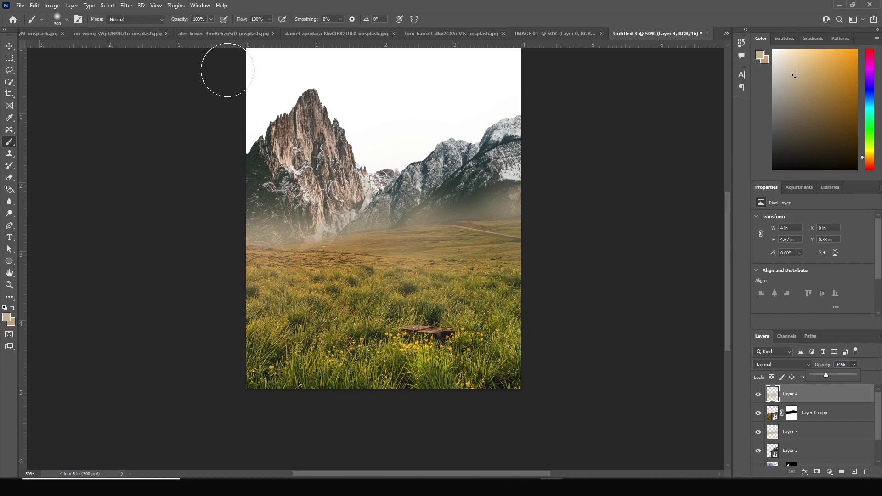
Bring the cut-out footballer from IMAGE 01 into the Untitled-3 document as the top layer, scaled to 24%.
left_click(9, 46)
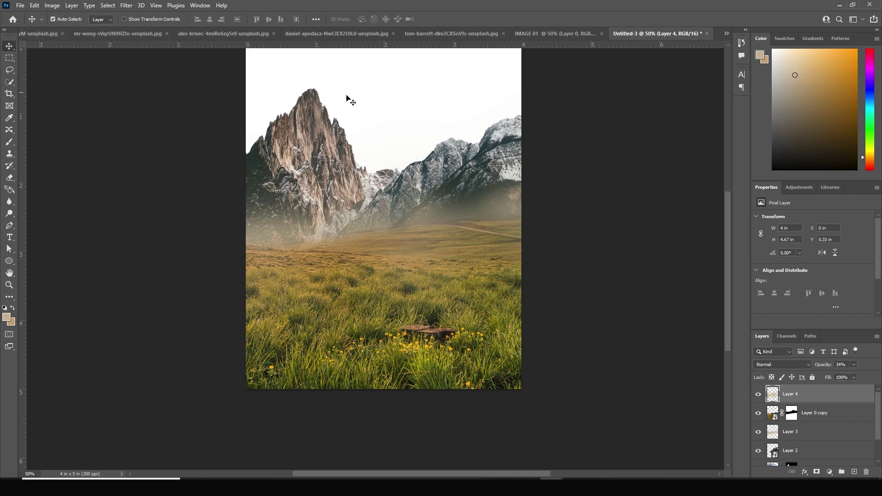
left_click(531, 33)
left_click_drag(510, 186, 655, 67)
left_click_drag(428, 219, 428, 219)
left_click(430, 185)
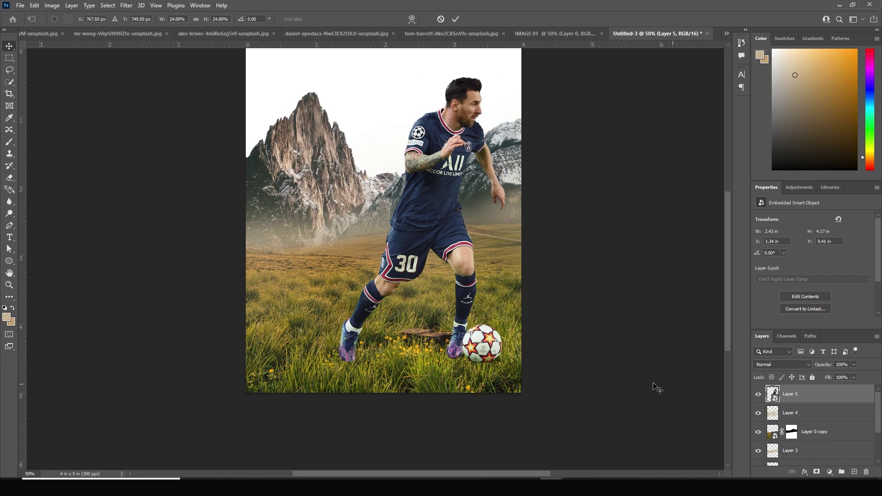
Scale the footballer to about 18.2%, rotate him about -1.8° and place him on the meadow with the ball above the flat rock.
left_click_drag(504, 363, 484, 327)
left_click_drag(426, 236, 373, 235)
left_click_drag(443, 293, 445, 293)
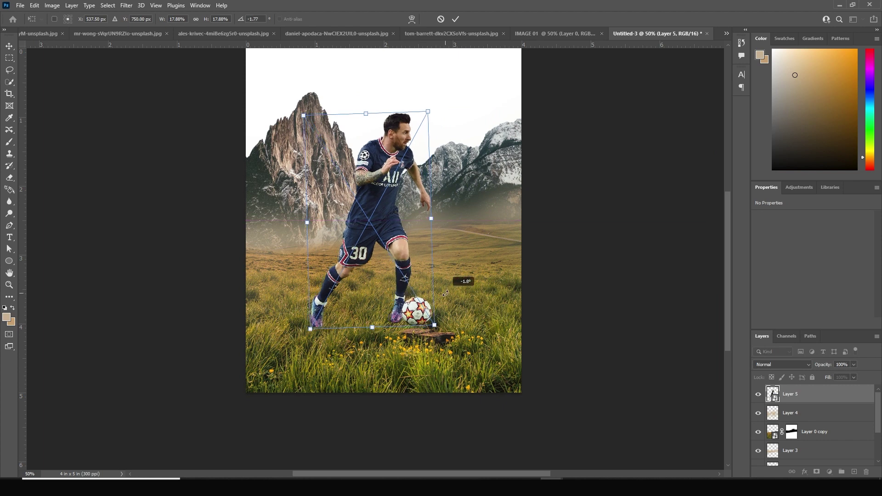
left_click_drag(437, 327, 440, 329)
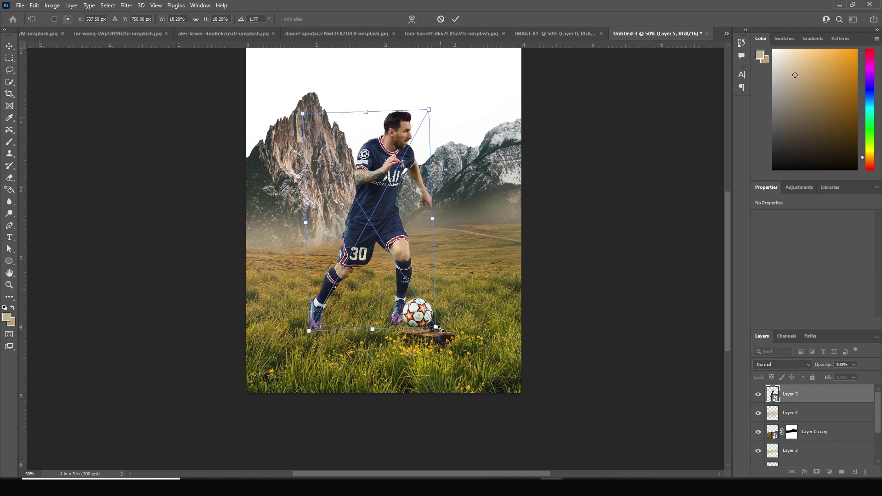
key("Return")
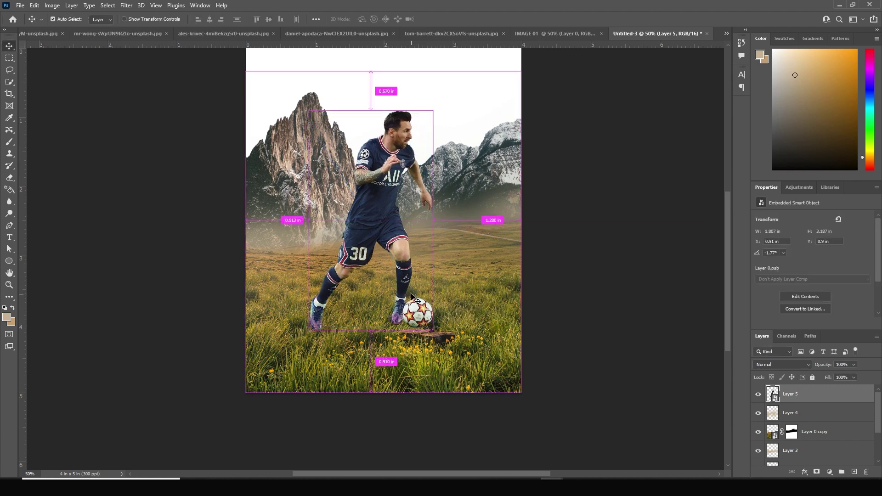
key("ctrl+minus")
key("ctrl+plus")
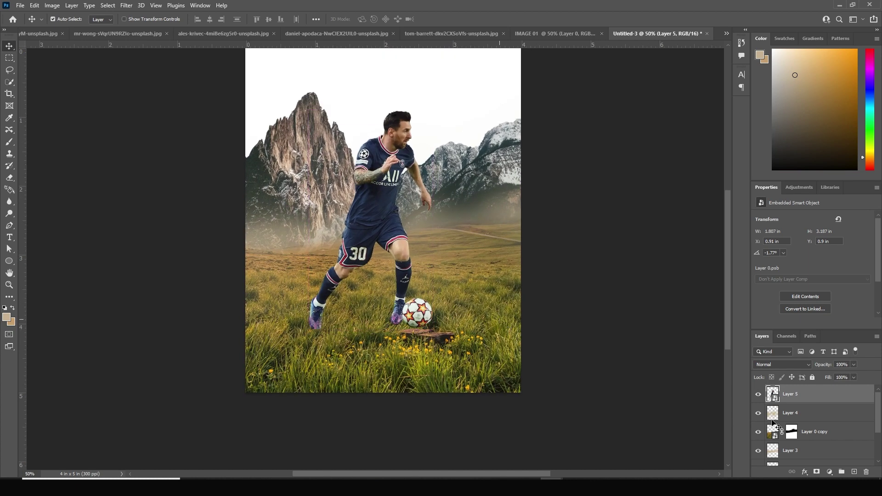
Select the meadow layer and check its contribution by hiding and showing it.
left_click(771, 435)
left_click(758, 432)
left_click(758, 432)
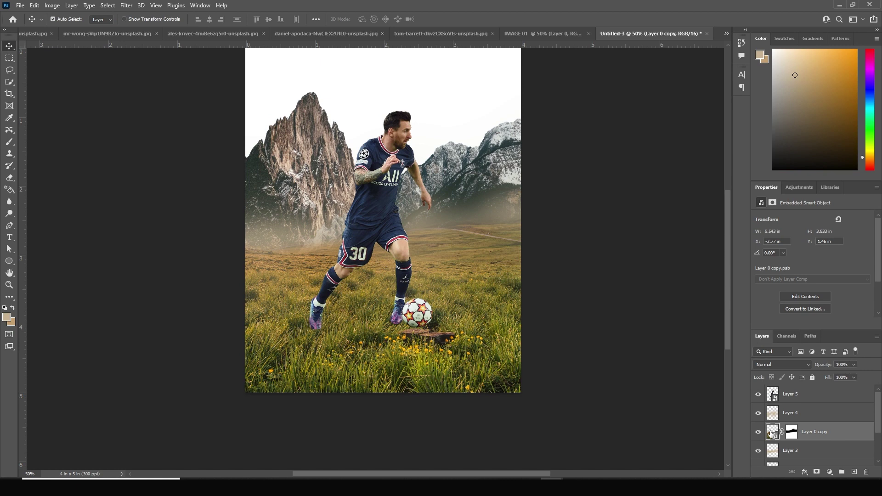
Duplicate the meadow layer above the footballer and paint black on the copy's mask to reveal him, keeping grass over his boots.
key("ctrl+j")
left_click_drag(772, 434, 777, 394)
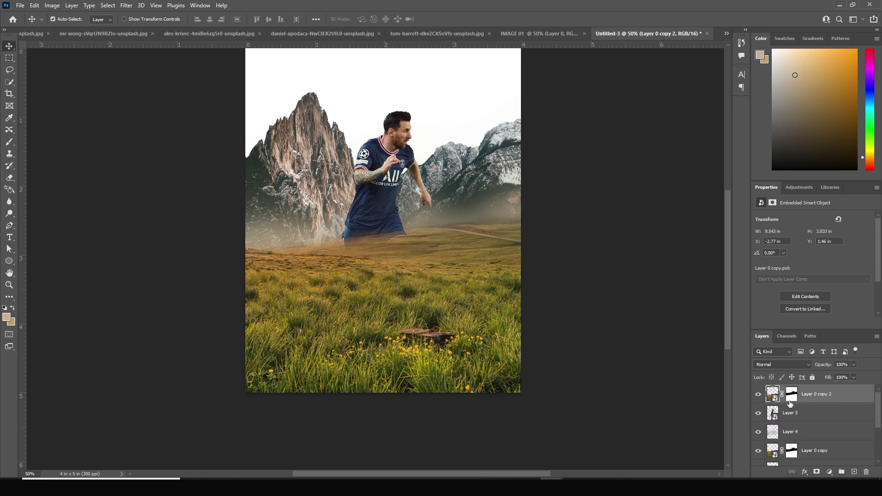
left_click(792, 394)
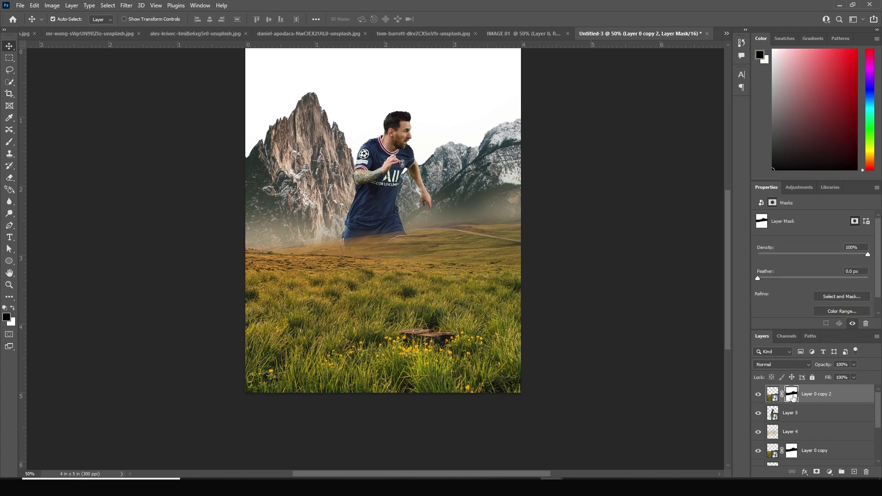
key("b")
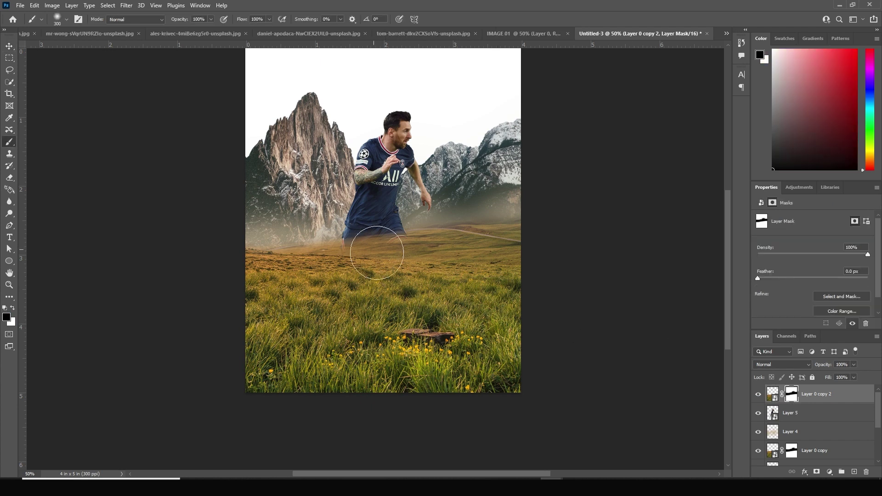
key("bracketright")
mouse_move(396, 264)
left_mouse_down()
mouse_move(386, 239)
mouse_move(285, 276)
mouse_move(353, 258)
mouse_move(321, 285)
mouse_move(368, 276)
mouse_move(418, 308)
left_mouse_up()
key("bracketleft")
key("bracketleft")
key("bracketleft")
key("bracketleft")
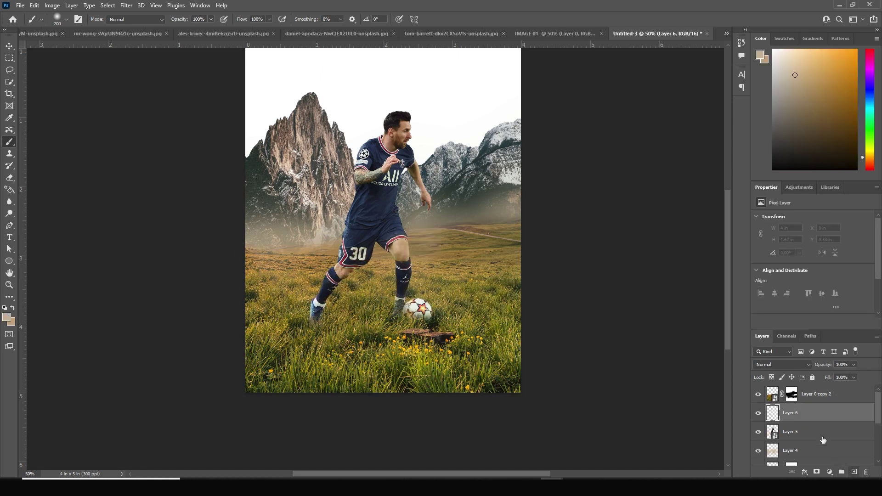
Clip the new empty layer to the footballer's layer and set the foreground colour to off-white #fef8ef.
right_click(809, 419)
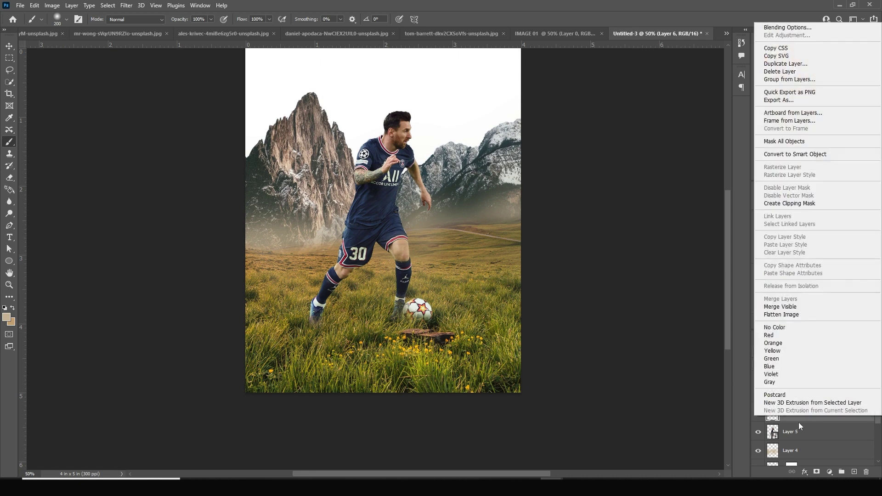
left_click(789, 203)
key("ctrl+plus")
key("ctrl+plus")
scroll(536, 254, "up", 5)
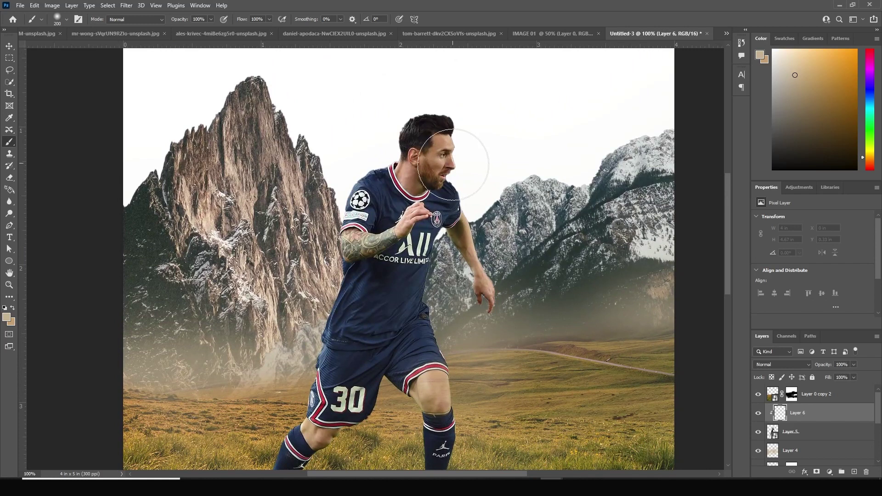
left_click(6, 317)
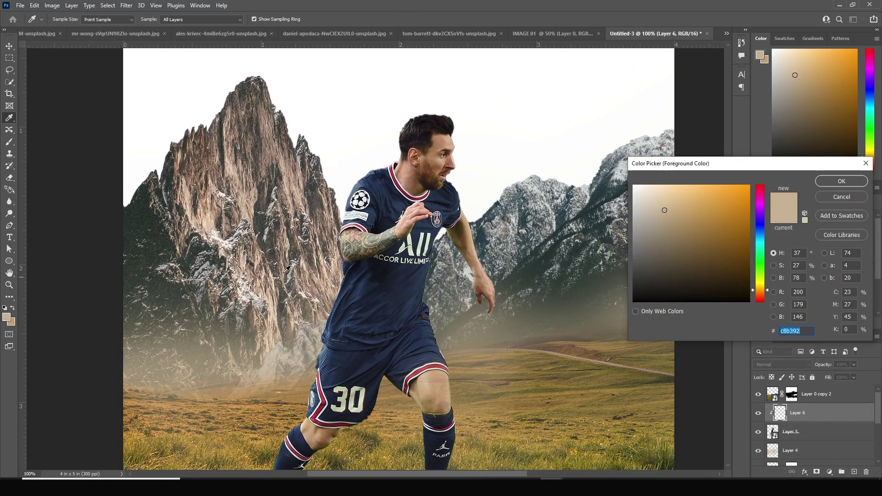
left_click(639, 187)
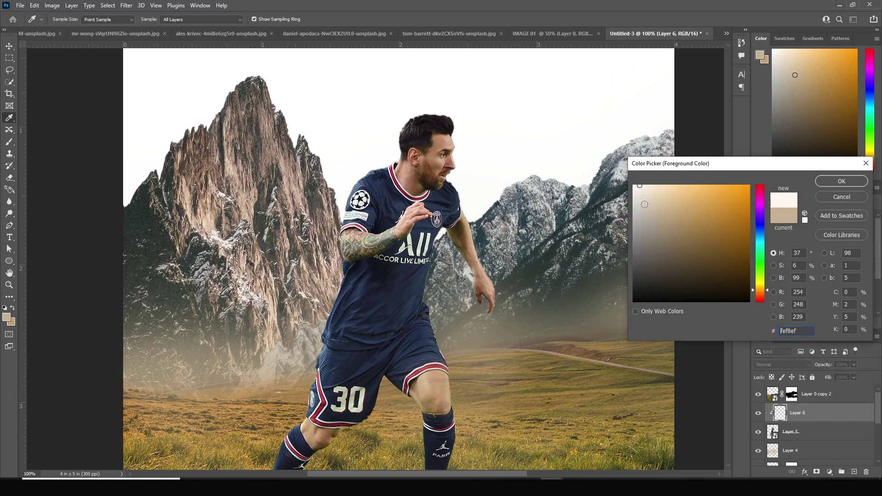
left_click(817, 181)
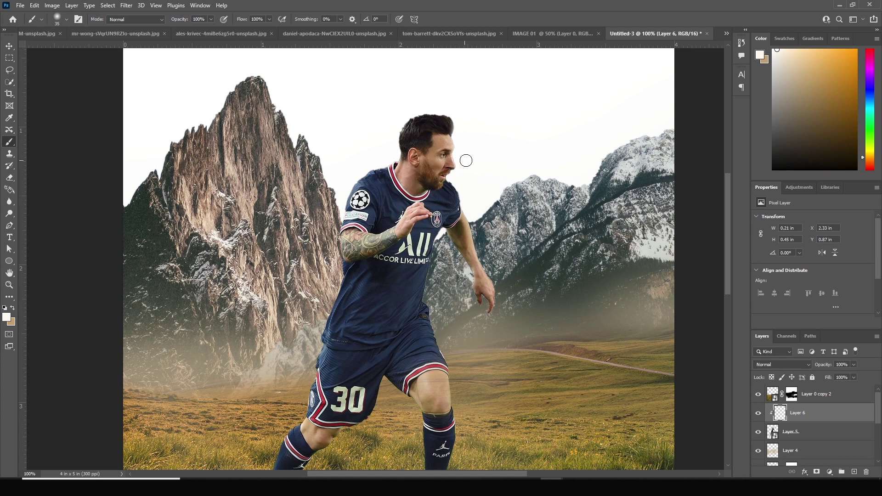
Paint a soft off-white rim light along the sky-facing edges of the footballer's face, shoulder and lowered arm.
key("ctrl+plus")
key("ctrl+plus")
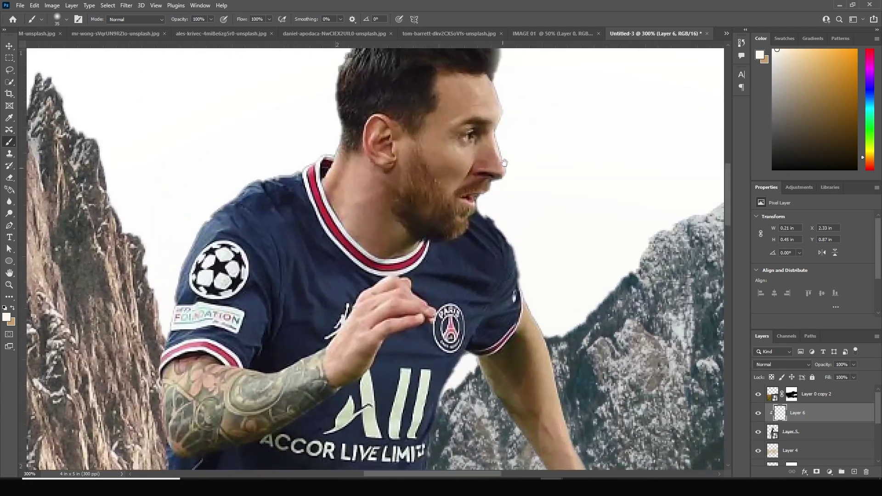
mouse_move(504, 162)
left_mouse_down()
mouse_move(516, 124)
mouse_move(536, 181)
mouse_move(524, 141)
mouse_move(478, 96)
left_mouse_up()
mouse_move(460, 154)
left_mouse_down()
mouse_move(483, 209)
mouse_move(507, 227)
mouse_move(480, 146)
left_mouse_up()
scroll(471, 166, "down", 5)
scroll(471, 167, "right", 2)
mouse_move(445, 114)
left_mouse_down()
mouse_move(500, 242)
mouse_move(467, 176)
mouse_move(467, 201)
mouse_move(513, 293)
mouse_move(520, 232)
left_mouse_up()
mouse_move(399, 209)
left_mouse_down()
mouse_move(406, 244)
mouse_move(427, 271)
mouse_move(414, 265)
left_mouse_up()
Continue the rim light around the lowered hand and body edge with a 15 px brush, undoing the last stroke.
key("bracketleft")
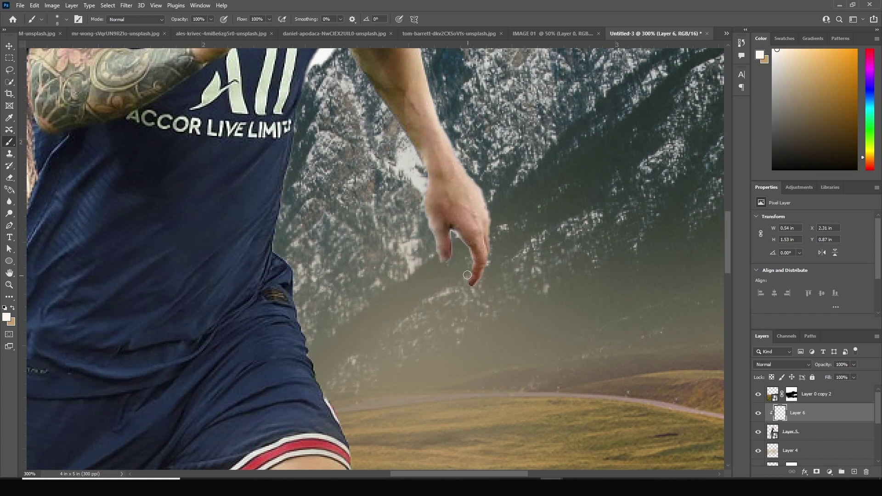
left_click_drag(461, 286, 547, 438)
mouse_move(416, 86)
left_mouse_down()
mouse_move(494, 234)
mouse_move(485, 162)
mouse_move(480, 218)
left_mouse_up()
scroll(485, 183, "down", 10)
key("ctrl+z")
scroll(515, 245, "up", 10)
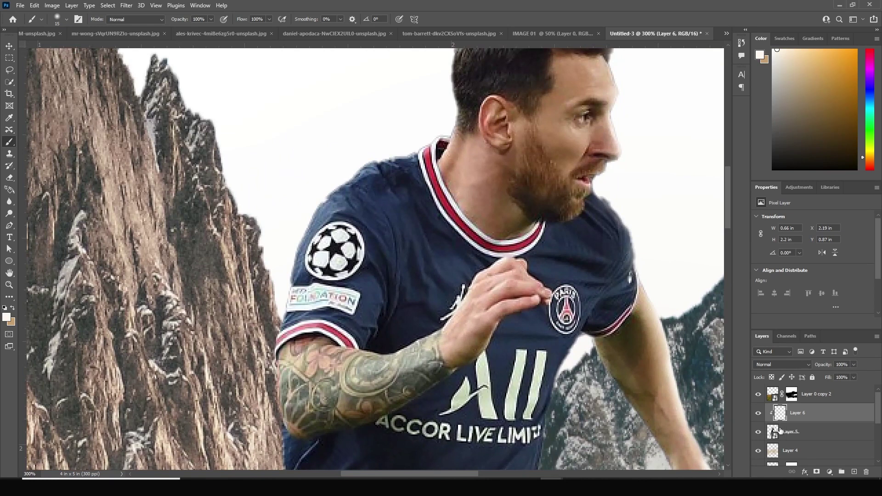
Add a new layer above the rim-light layer and fill it with 50% Gray at 100% opacity.
left_click(854, 473)
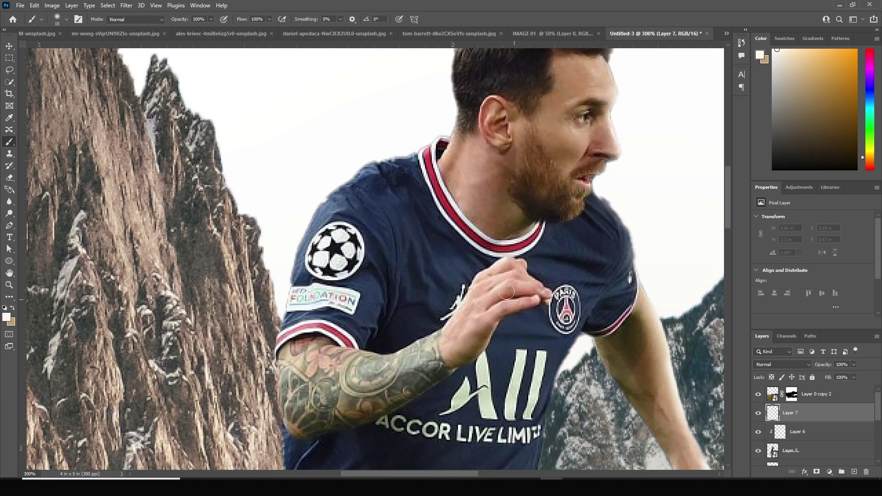
left_click(34, 6)
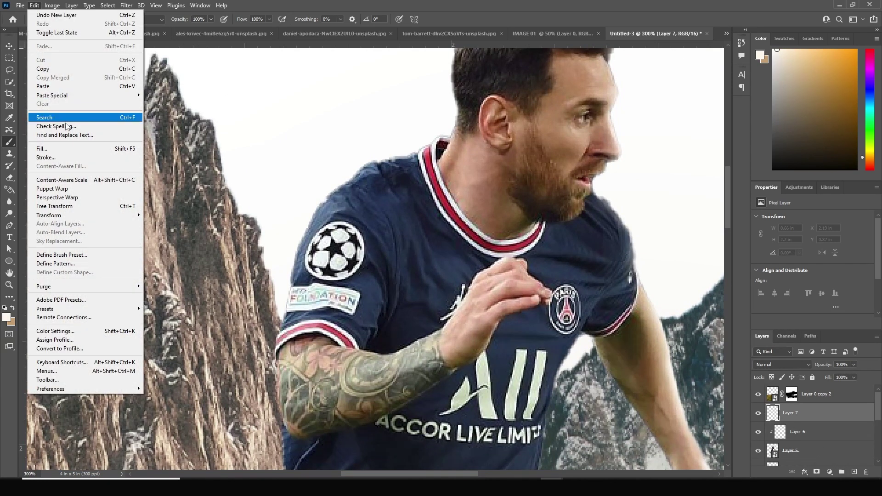
left_click(69, 149)
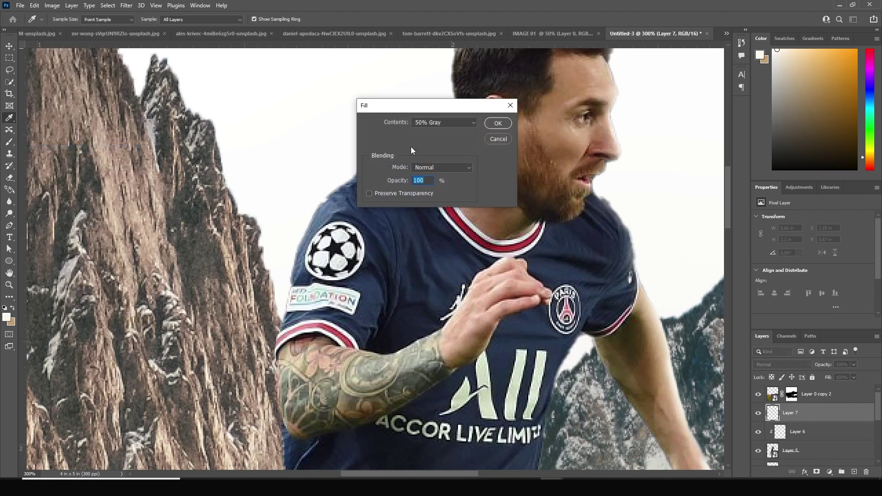
left_click(498, 123)
key("b")
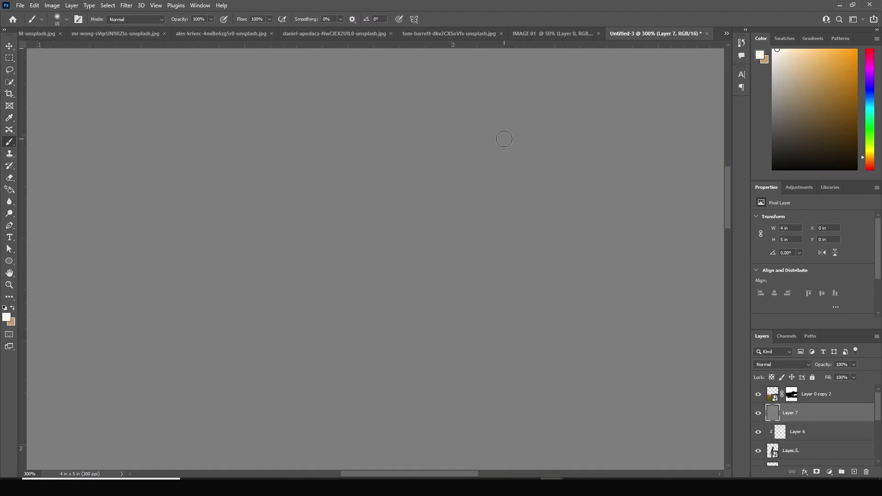
Set the gray layer's blend mode to Soft Light and move it above the masked meadow copy.
left_click(773, 365)
left_click(769, 367)
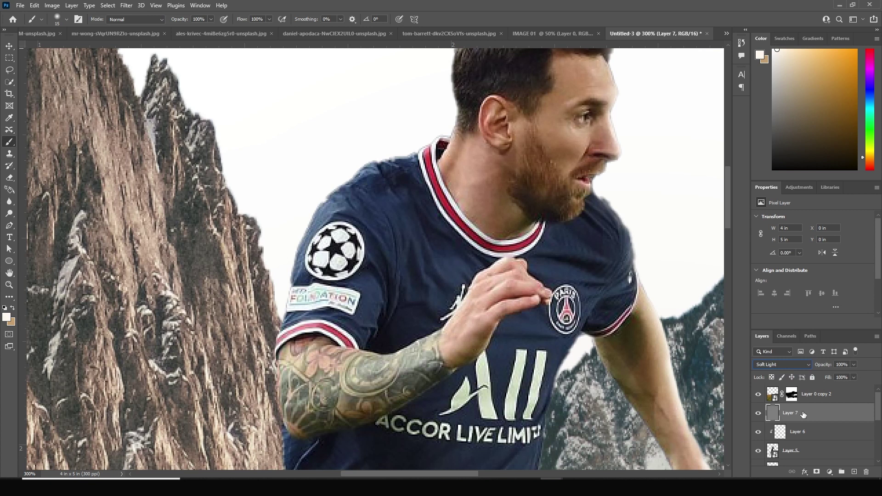
key("ctrl+minus")
key("ctrl+minus")
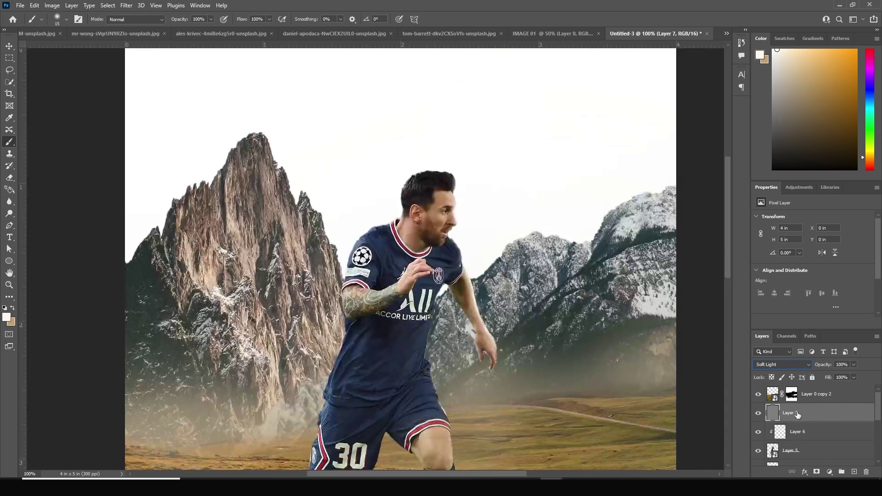
key("ctrl+minus")
left_click_drag(803, 415, 797, 396)
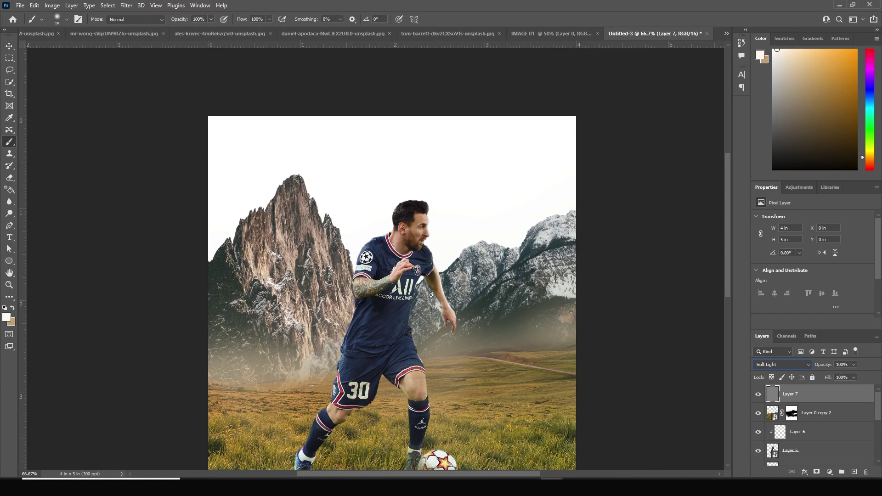
Dodge the gray layer along the footballer's face, shoulder, lowered arm and hand with a 50 px brush, Midtones at 50% exposure.
left_click(9, 202)
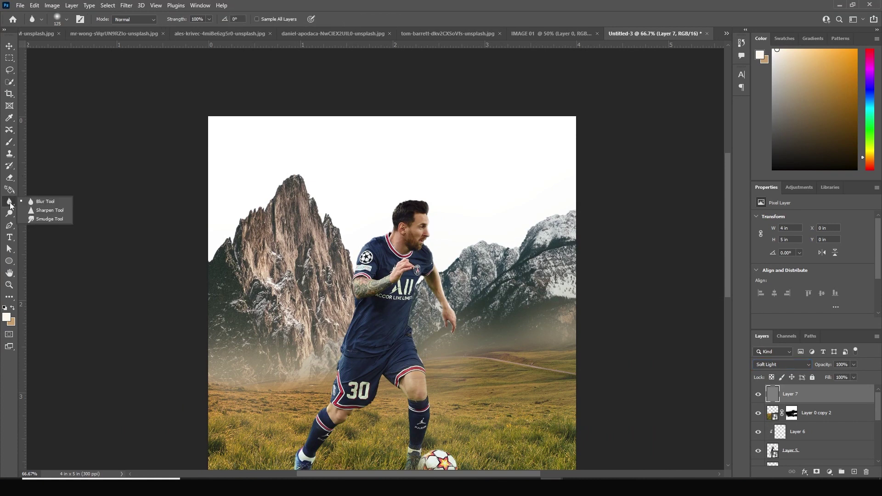
left_click(10, 213)
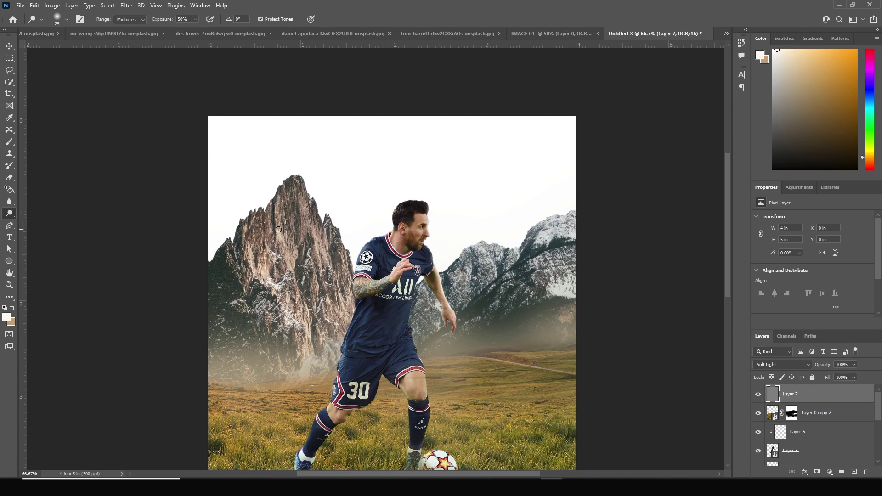
key("ctrl+plus")
key("ctrl+plus")
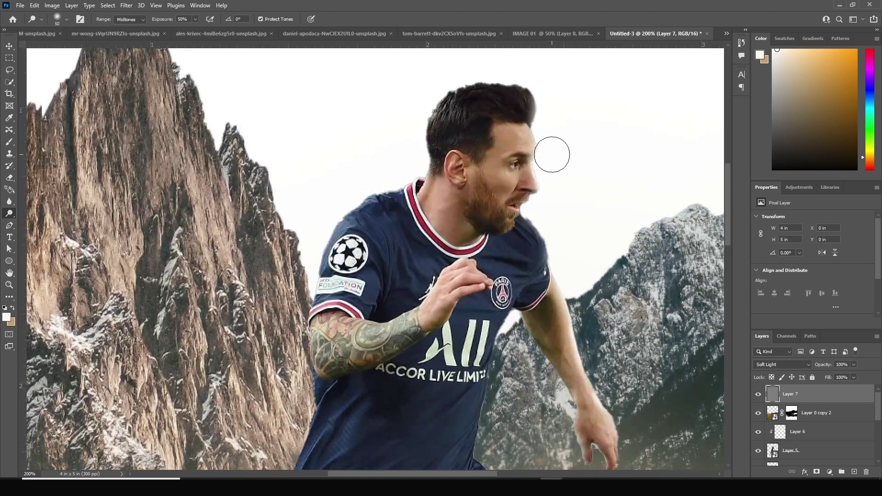
left_click_drag(540, 218, 507, 165)
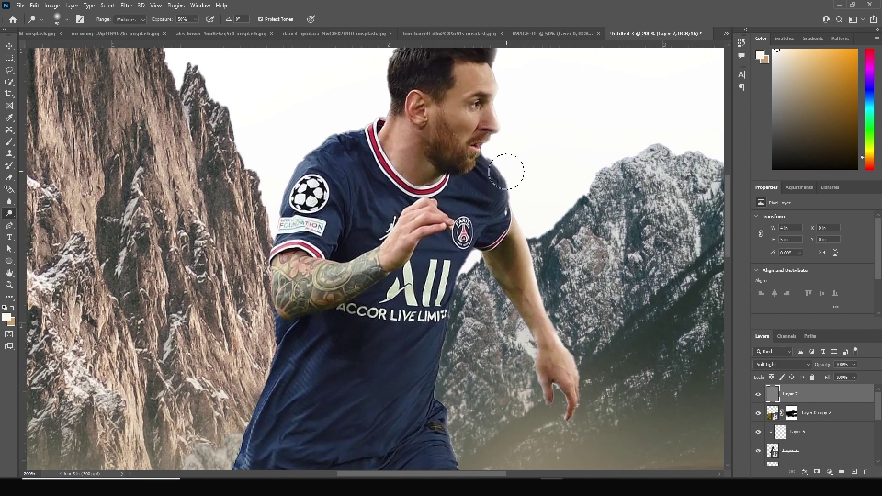
left_click_drag(557, 307, 509, 205)
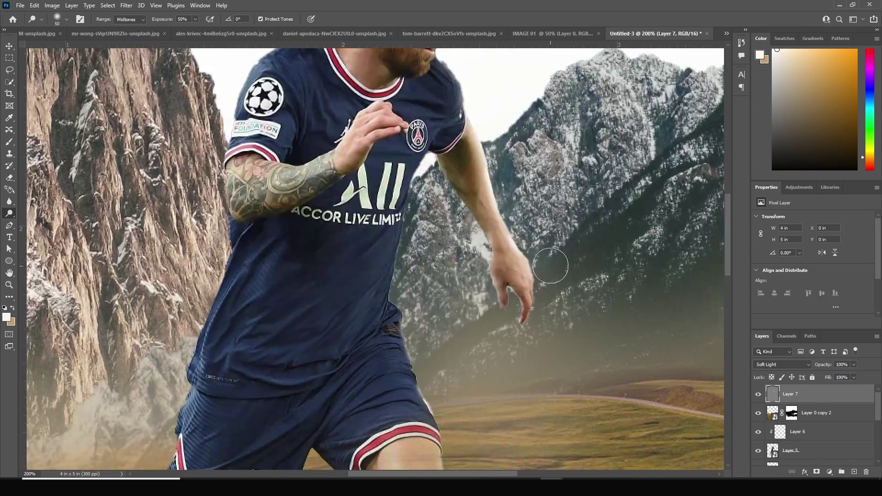
left_click_drag(478, 281, 498, 322)
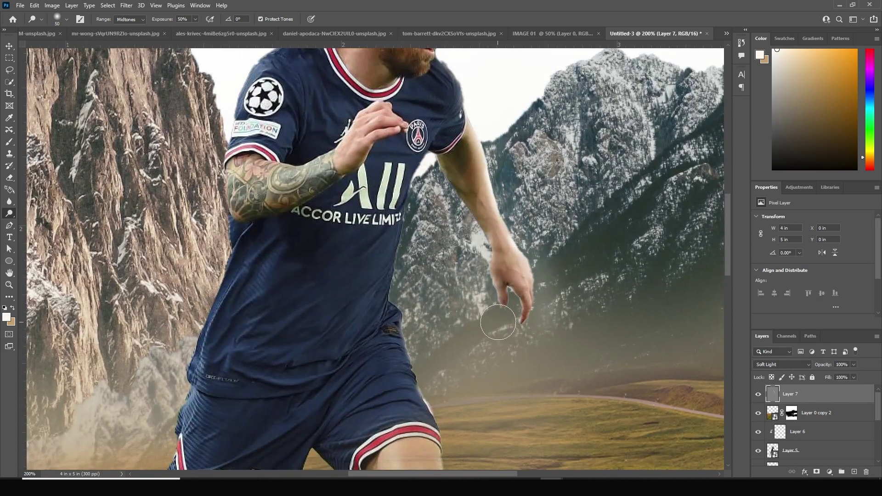
left_click_drag(531, 198, 502, 250)
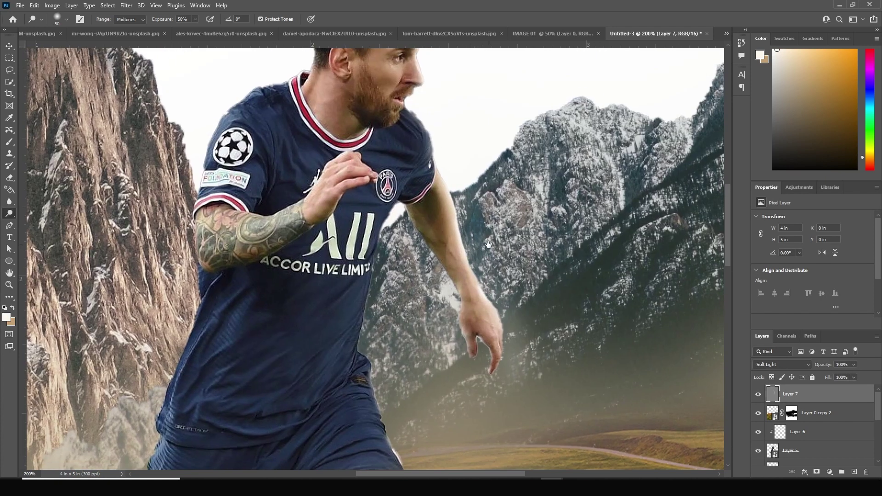
Enlarge the Dodge brush to 700 px and brighten the snowy mountains and mist on the side the footballer faces.
key("ctrl+minus")
key("ctrl+minus")
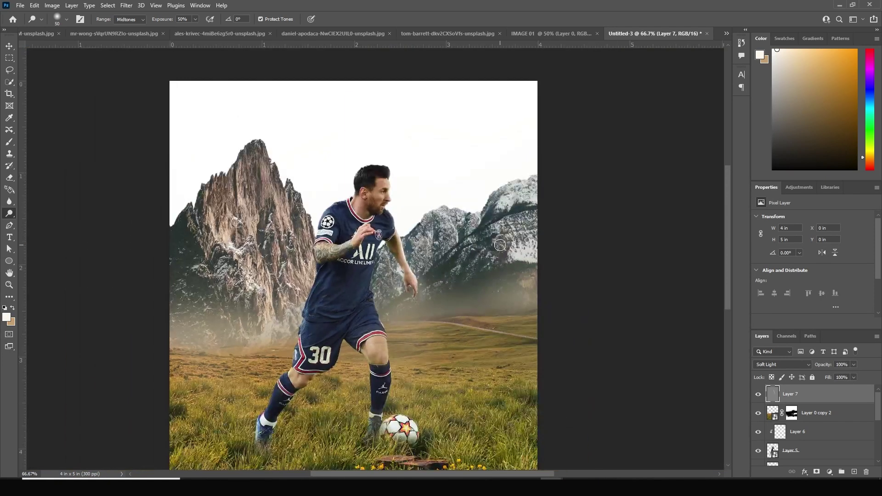
key("bracketright")
key("bracketright")
key("bracketright")
key("bracketright")
key("bracketright")
key("bracketright")
key("bracketright")
key("bracketright")
key("bracketright")
key("bracketright")
key("bracketright")
key("bracketright")
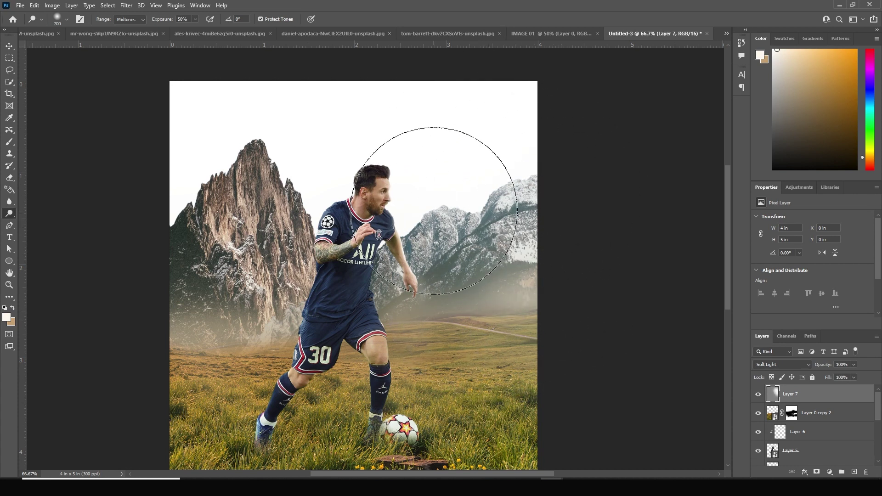
Burn the gray layer over the meadow and the rocky peak behind the footballer with a 500 px brush, Midtones at 50% exposure.
right_click(8, 213)
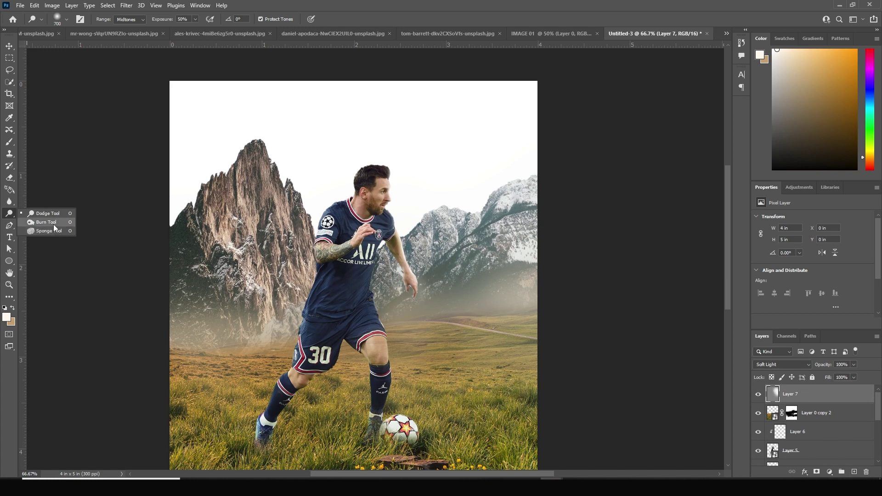
left_click(54, 223)
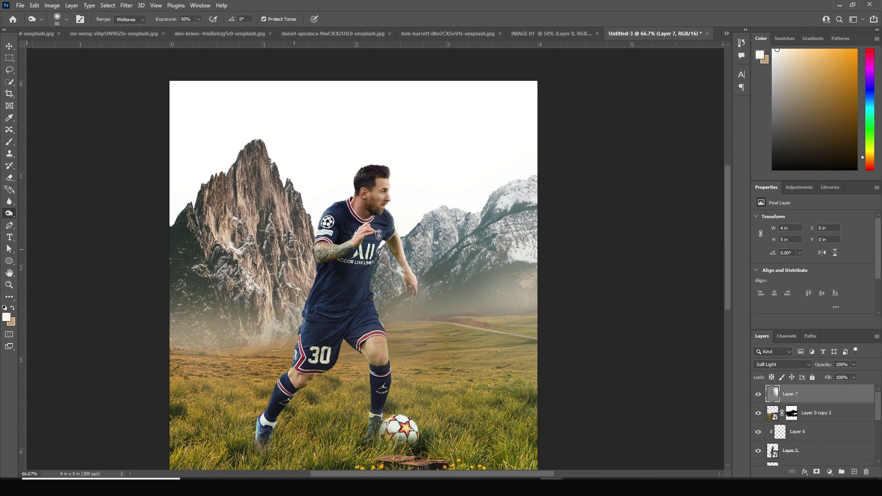
key("bracketright")
key("bracketright")
key("bracketright")
key("bracketright")
mouse_move(392, 443)
left_mouse_down()
mouse_move(430, 352)
mouse_move(305, 407)
left_mouse_up()
scroll(429, 266, "up", 5)
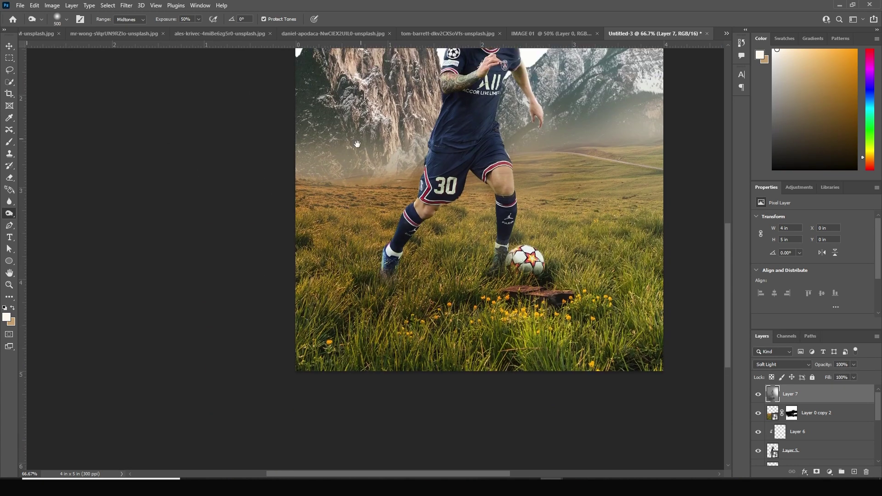
scroll(413, 248, "right", 1)
Reduce the Burn brush, switch back to the Dodge tool and bring its brush down to 70 px.
key("bracketleft")
key("bracketleft")
key("bracketleft")
key("bracketleft")
key("bracketleft")
right_click(9, 213)
left_click(37, 214)
key("bracketleft")
key("bracketleft")
key("bracketleft")
key("bracketleft")
key("bracketleft")
key("bracketleft")
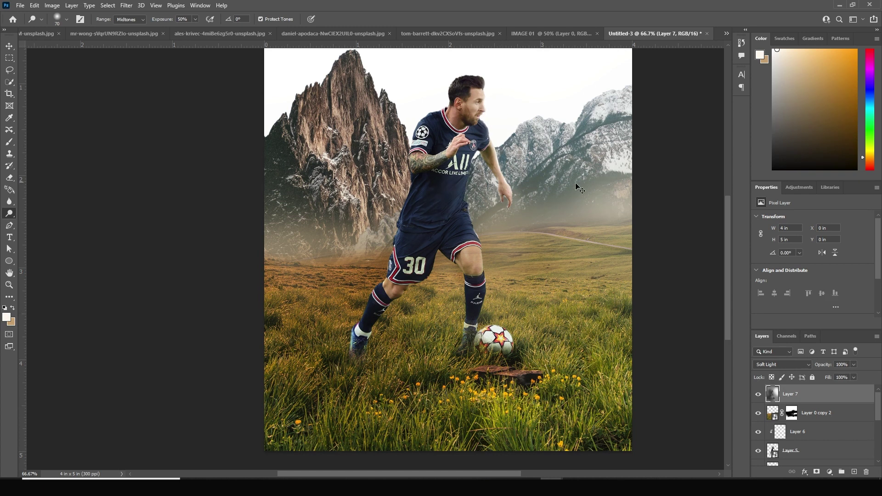
Open the Camera Raw filter on the footballer layer and set Highlights -69, Shadows +34, Texture +33 and Clarity +77.
key("ctrl+minus")
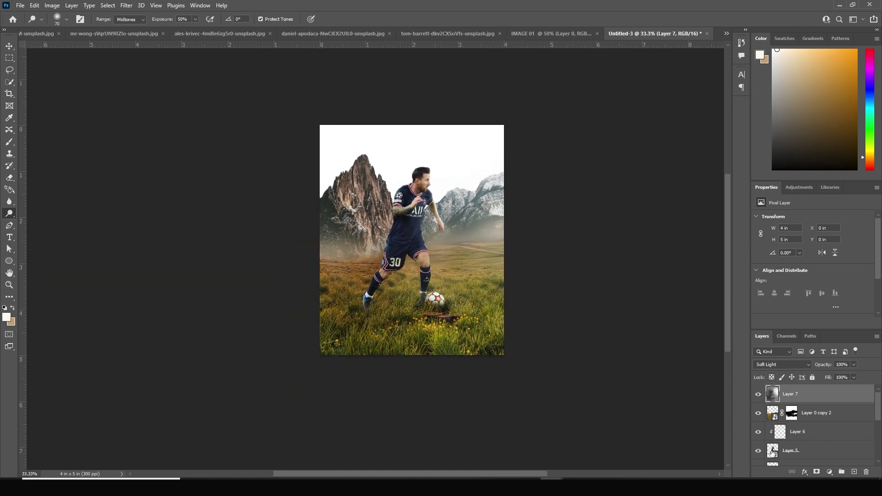
left_click(781, 451)
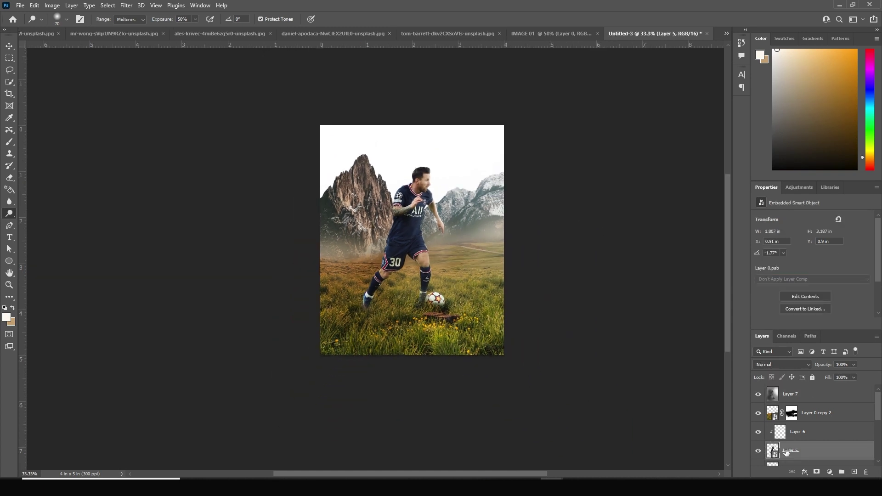
left_click(129, 7)
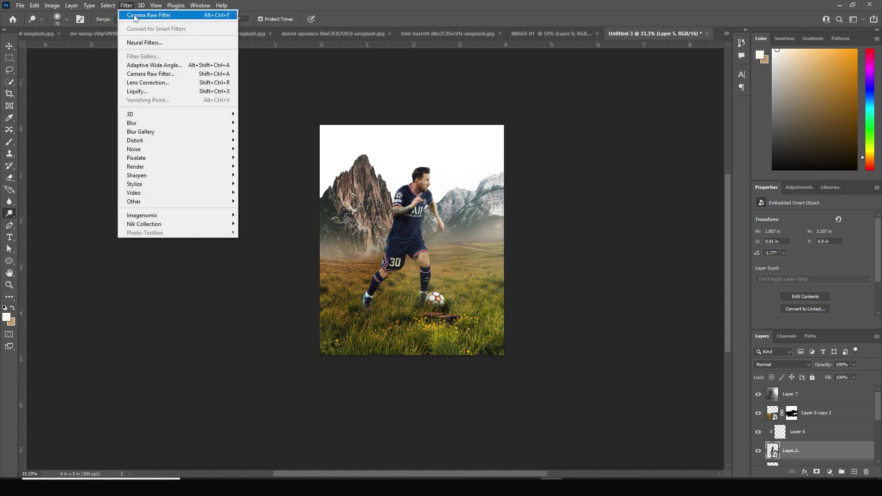
left_click(156, 75)
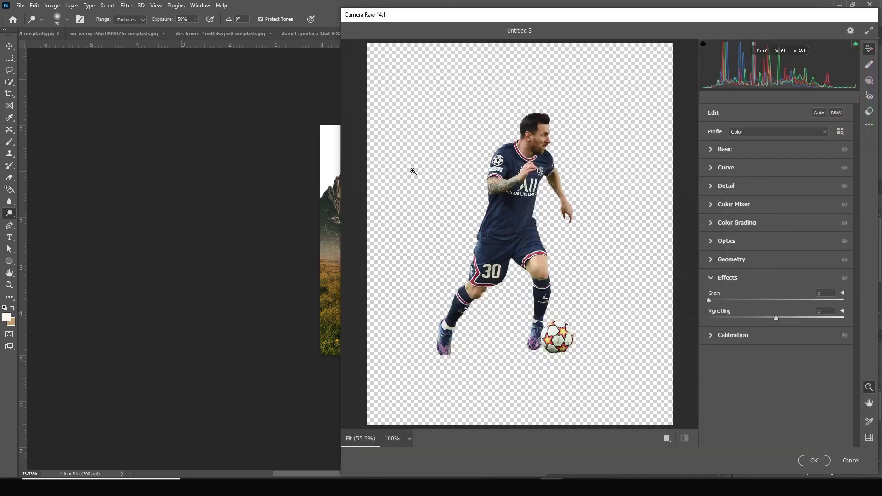
left_click(711, 150)
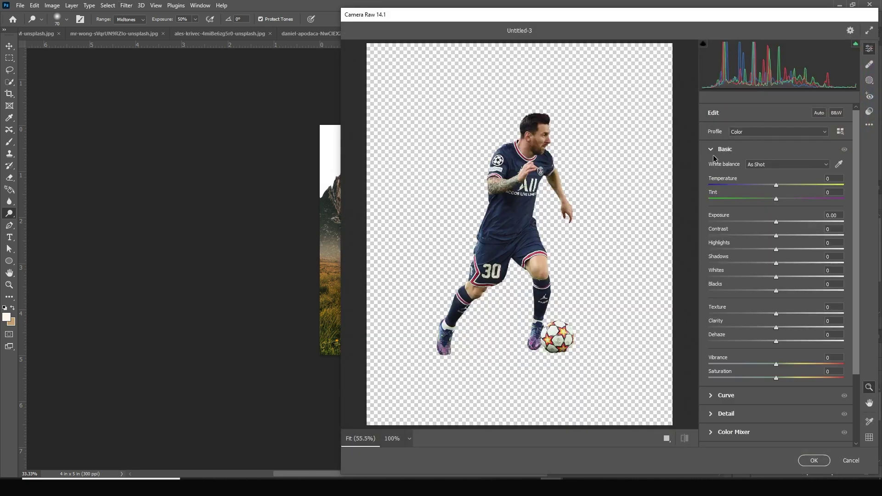
left_click(730, 249)
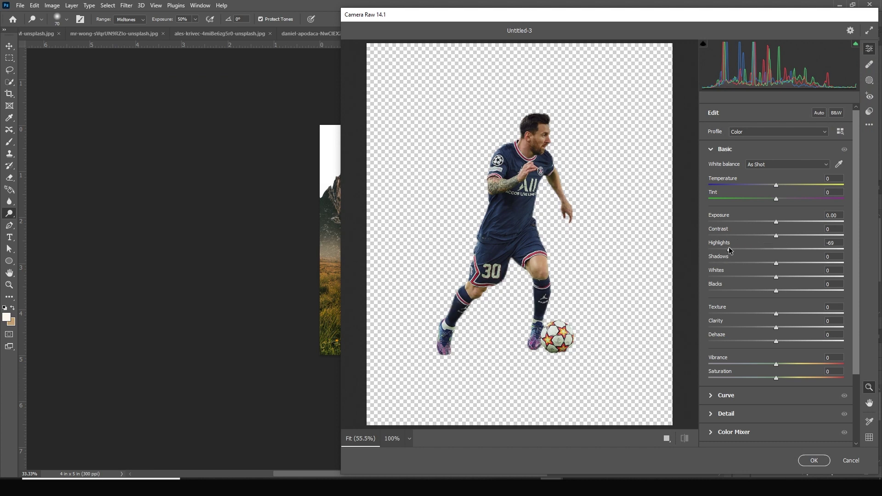
left_click(799, 264)
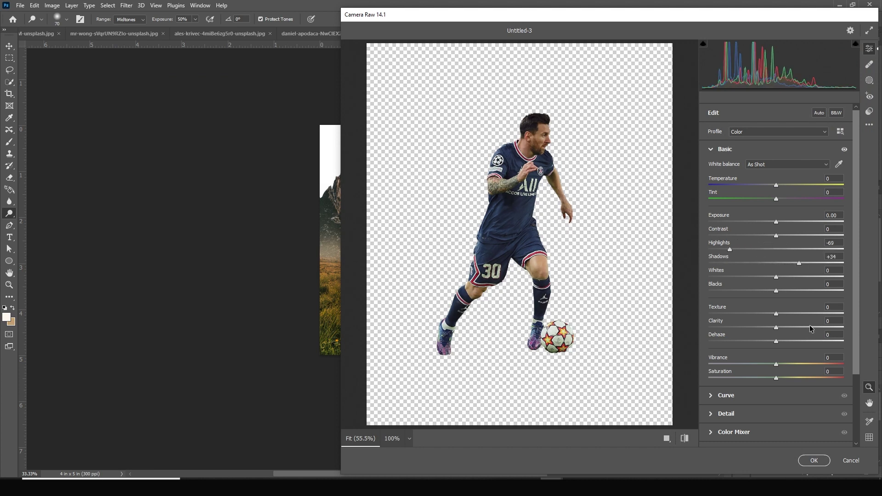
left_click(828, 327)
left_click(789, 314)
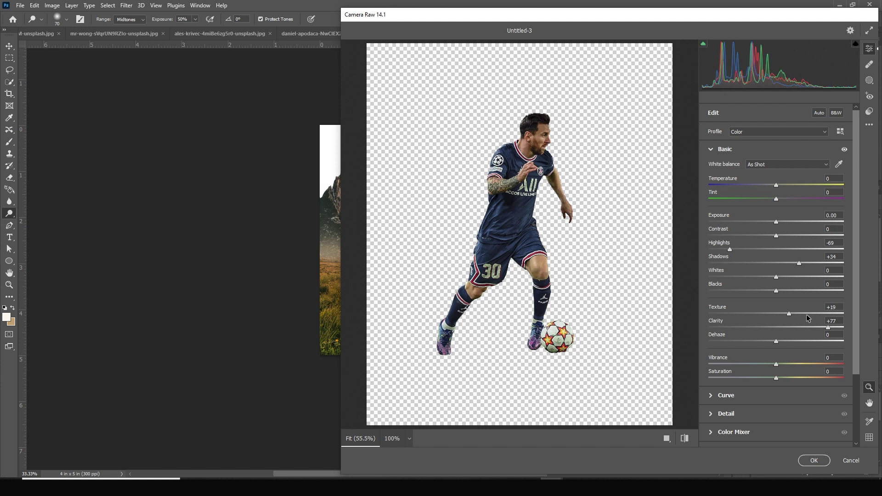
left_click(798, 314)
In the Color Mixer, set Oranges hue to -31 and saturation to -20, lower the Reds saturation slightly, and apply the filter.
left_click(725, 414)
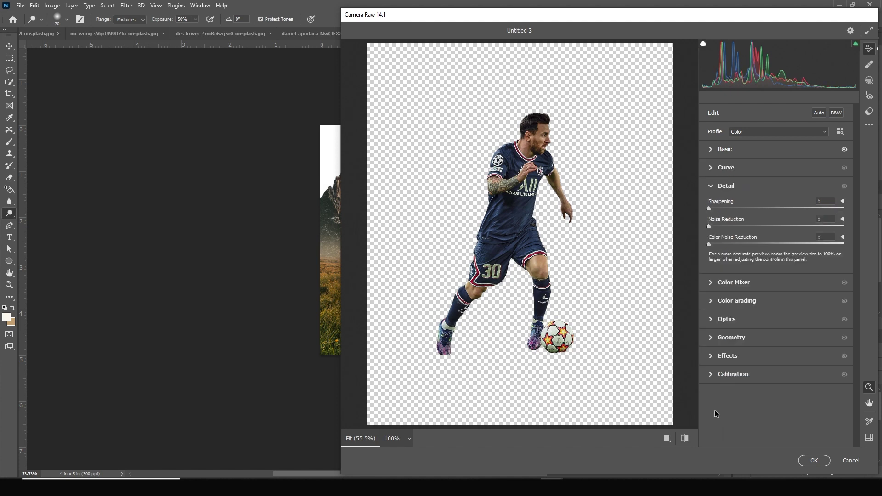
left_click(713, 303)
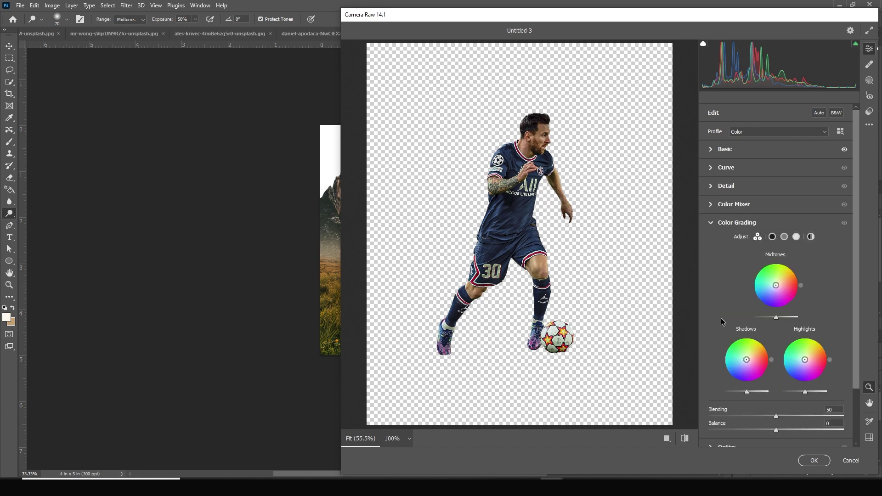
left_click(721, 205)
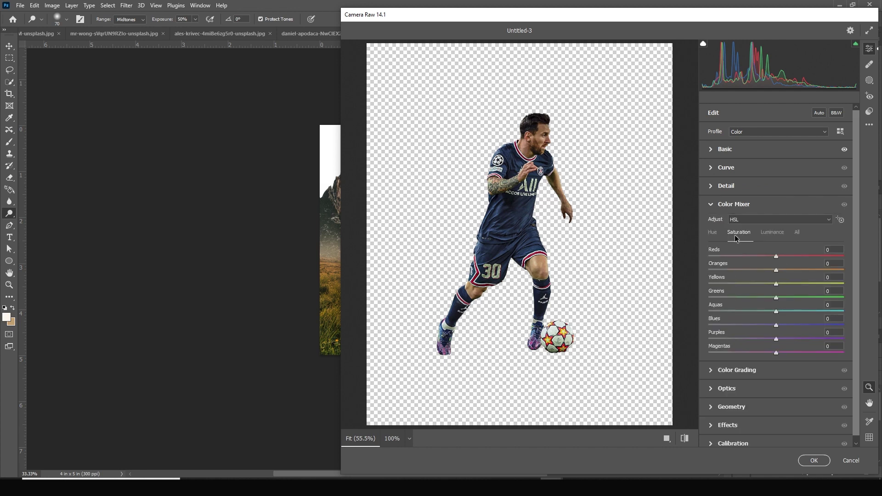
left_click(761, 270)
left_click(713, 232)
left_click_drag(749, 270, 753, 271)
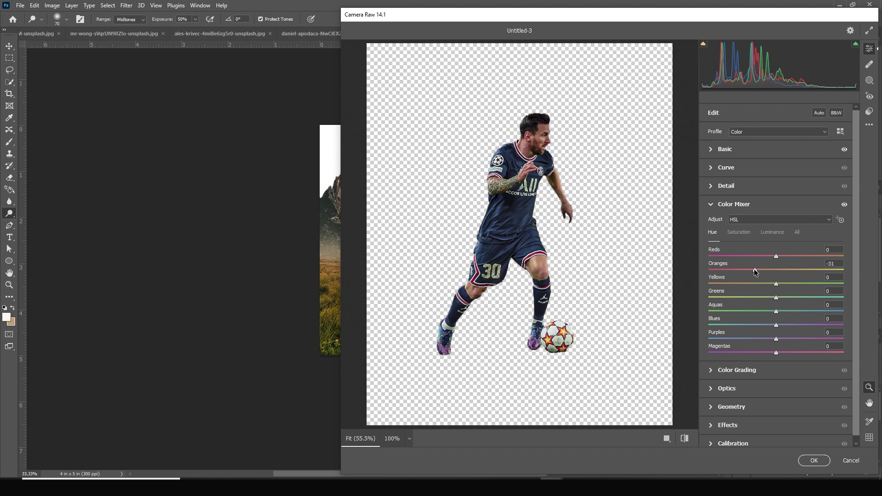
left_click(739, 232)
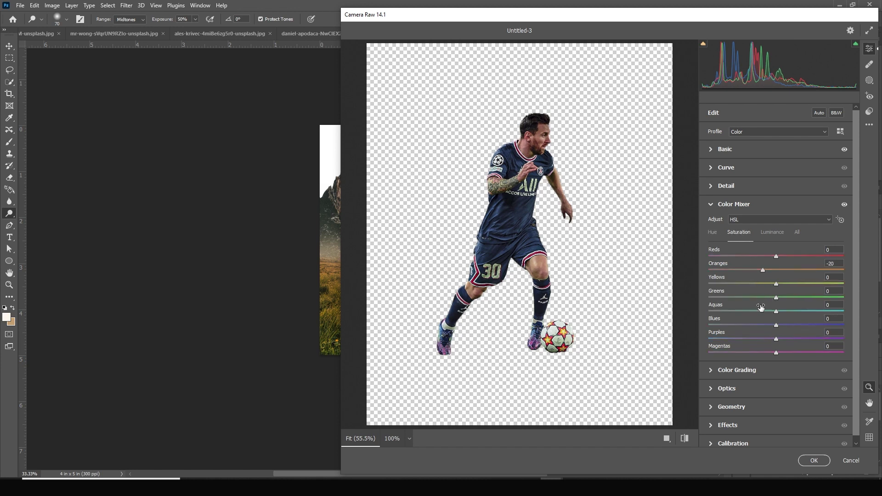
left_click(767, 255)
left_click(717, 149)
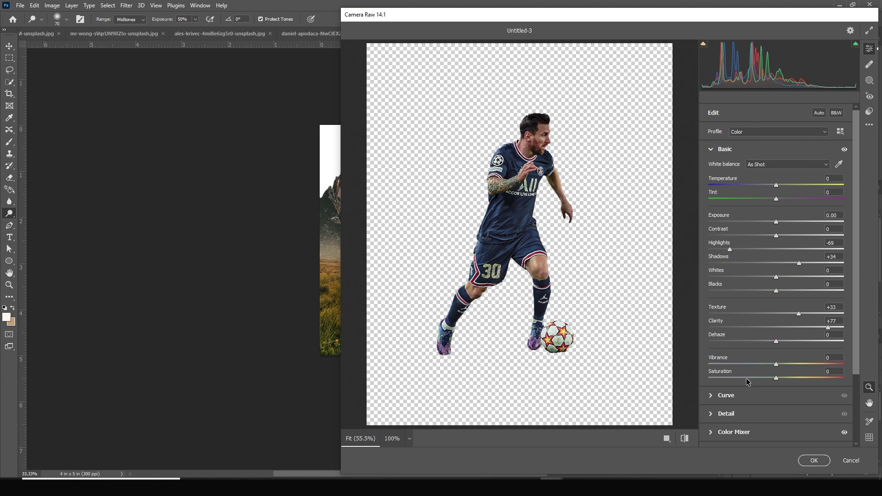
left_click(813, 461)
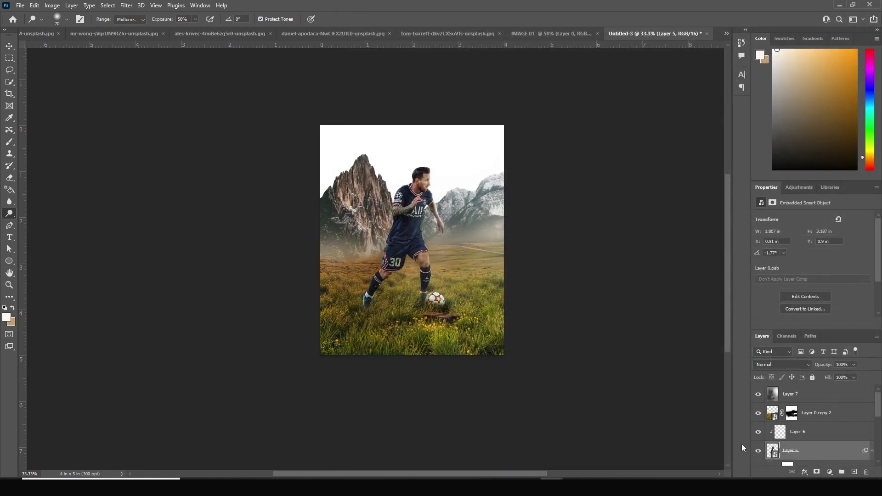
Add a Hue/Saturation adjustment clipped to the foreground grass layer, Layer 0 copy 2, and set Saturation to -42.
key("ctrl+plus")
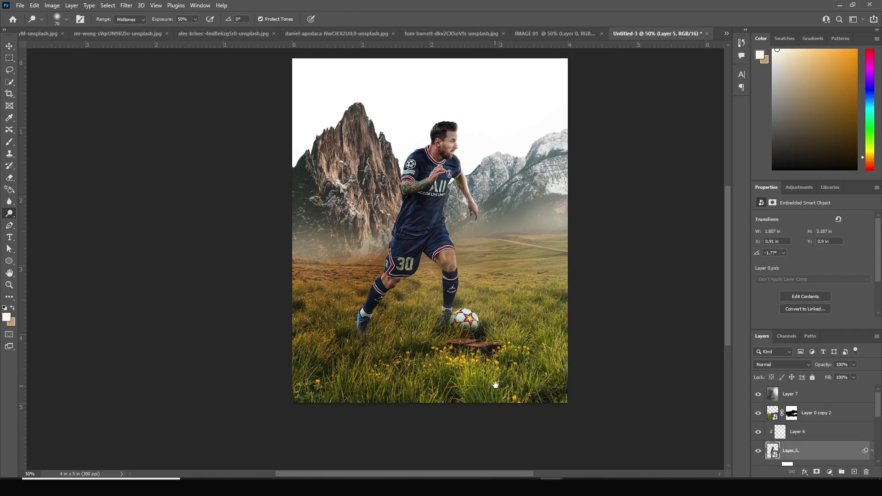
left_click_drag(495, 386, 504, 333)
key("v")
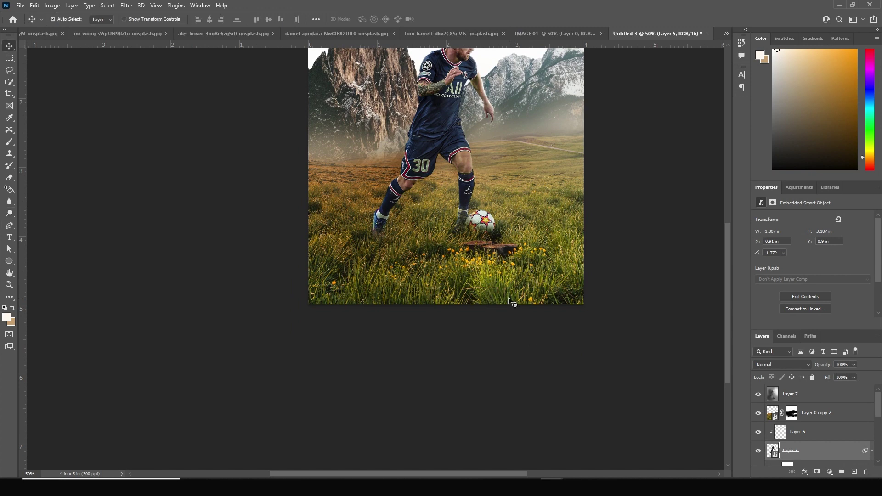
left_click(510, 296)
left_click(769, 417)
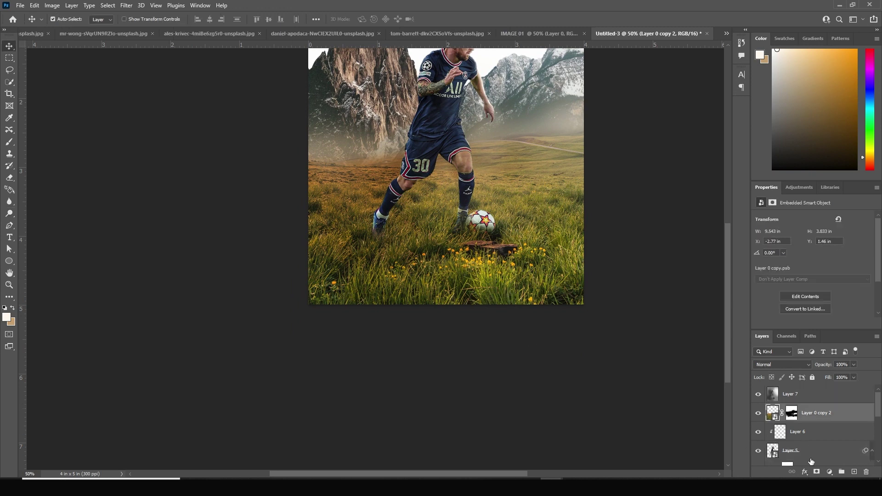
left_click(830, 472)
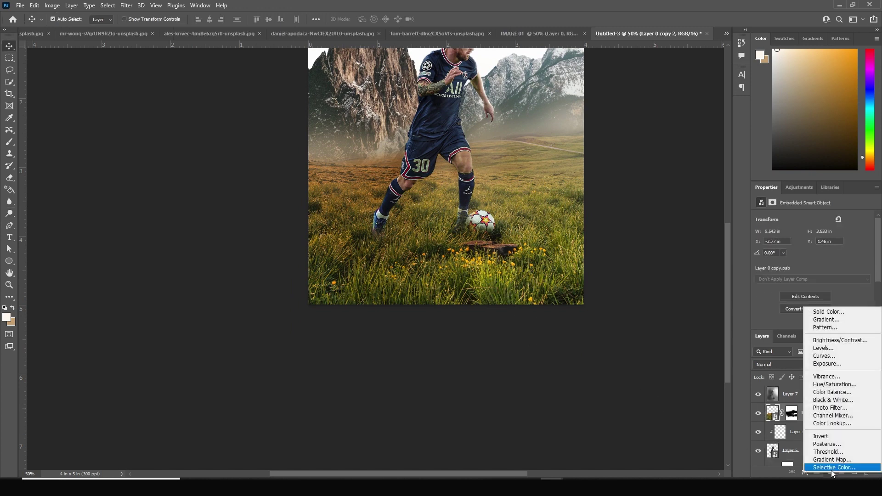
left_click(834, 384)
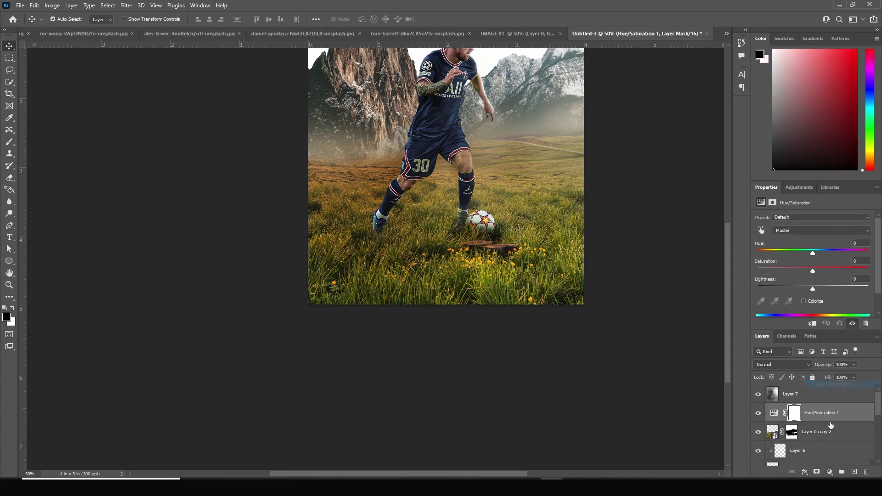
left_click(813, 324)
left_click(795, 267)
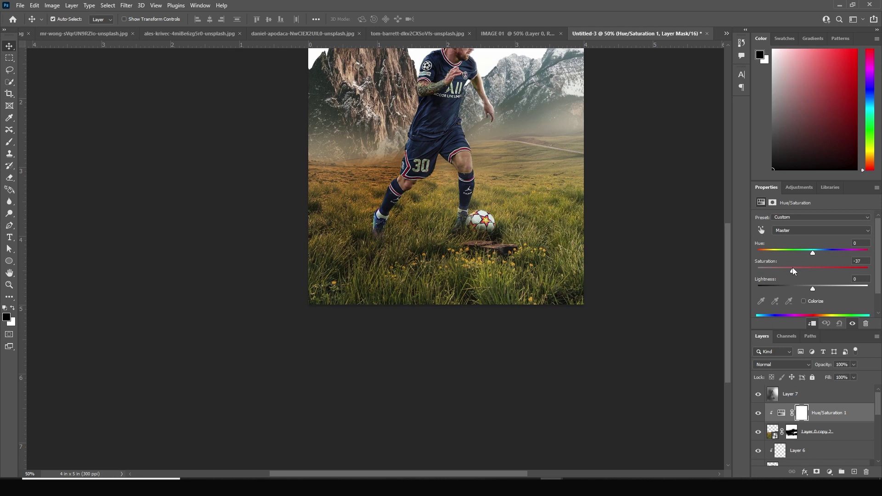
left_click_drag(793, 268, 790, 270)
Add a Hue/Saturation adjustment clipped to the main meadow layer, Layer 0 copy, with Saturation at -42.
left_click_drag(879, 405, 880, 437)
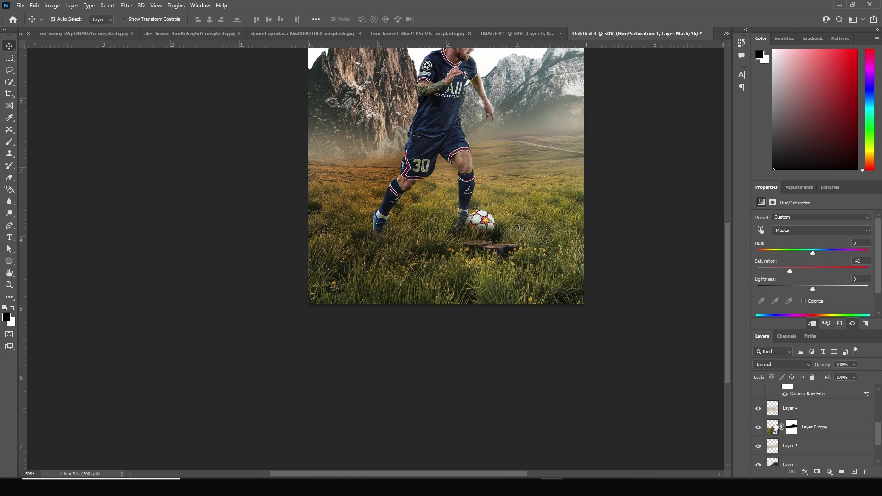
left_click(776, 427)
left_click(830, 472)
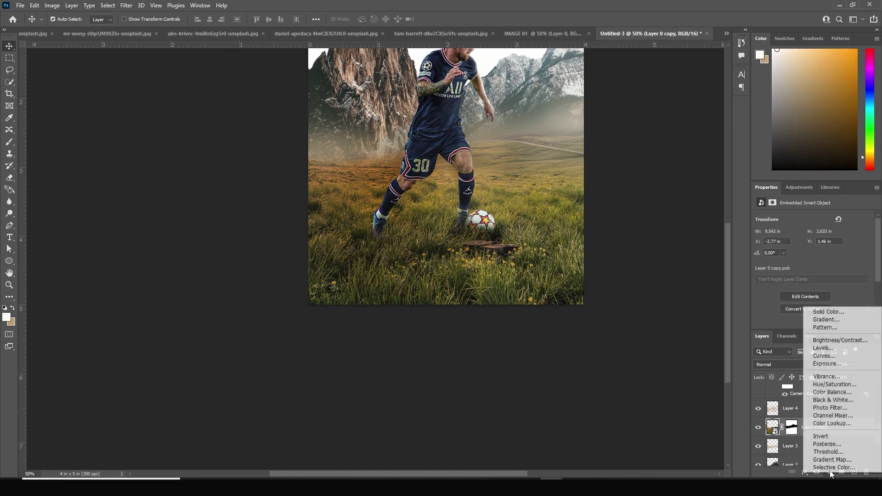
left_click(822, 384)
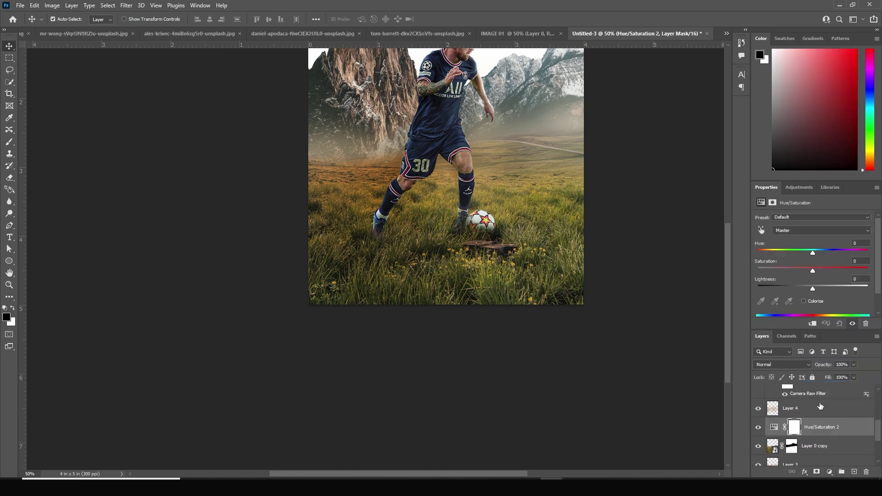
left_click(812, 324)
left_click(790, 270)
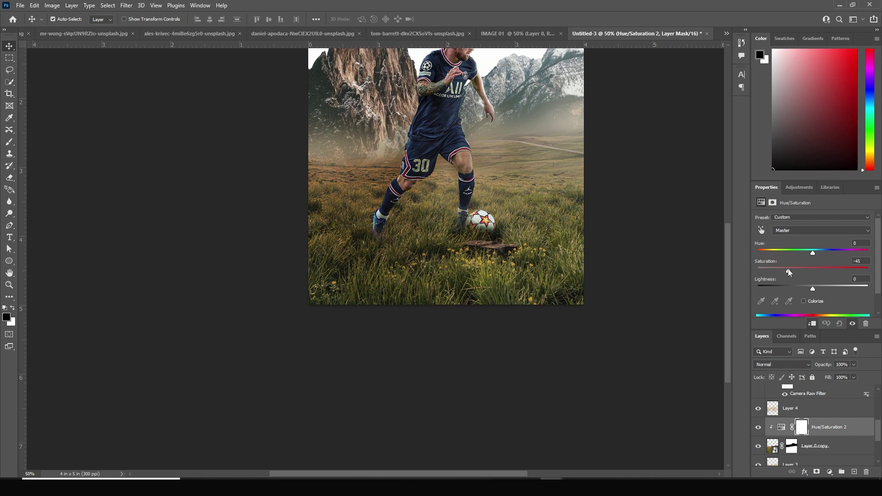
left_click_drag(788, 271, 790, 271)
Desaturate the mountain layer Layer 2 with a clipped Hue/Saturation adjustment.
left_click_drag(879, 427, 880, 450)
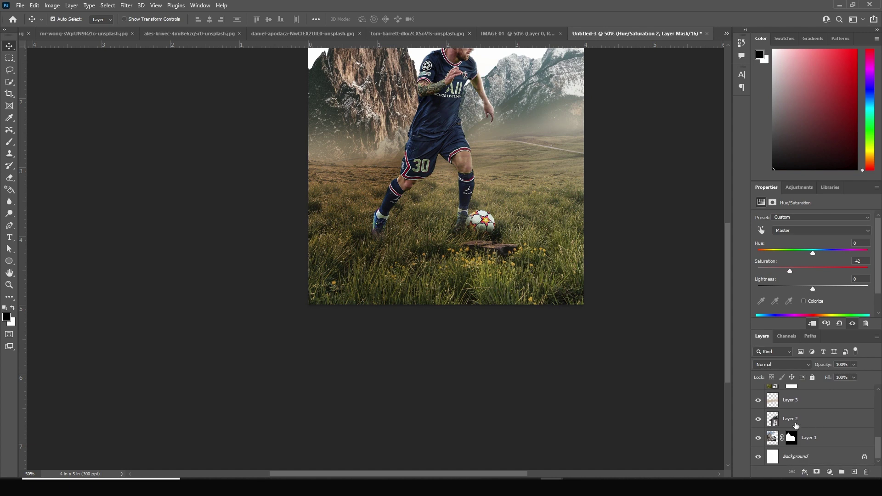
left_click(796, 426)
left_click(830, 472)
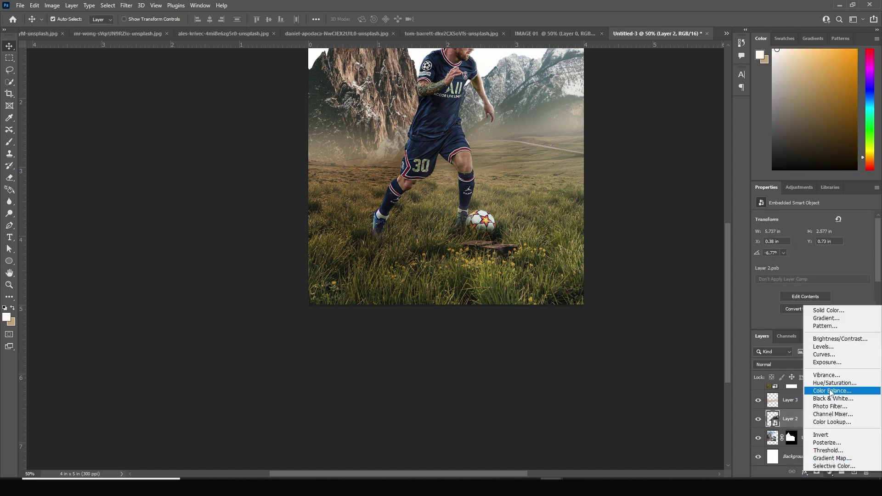
left_click(832, 383)
left_click(812, 324)
left_click_drag(812, 271, 792, 270)
Add a Hue/Saturation adjustment clipped to the mountain layer Layer 1 and set Saturation to -38.
left_click(787, 456)
left_click(829, 472)
left_click(833, 383)
left_click(812, 324)
key("ctrl+minus")
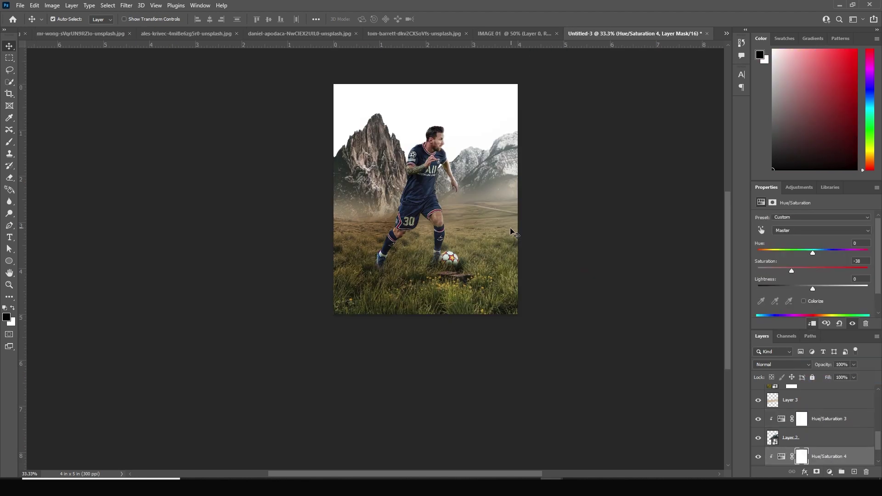
Bring the teal and pink cloudy sky photo into the composite and place its layer below the rocky peak, just above the Background.
left_click(305, 37)
left_click_drag(433, 191, 632, 98)
left_click_drag(480, 191, 481, 192)
left_click(459, 187)
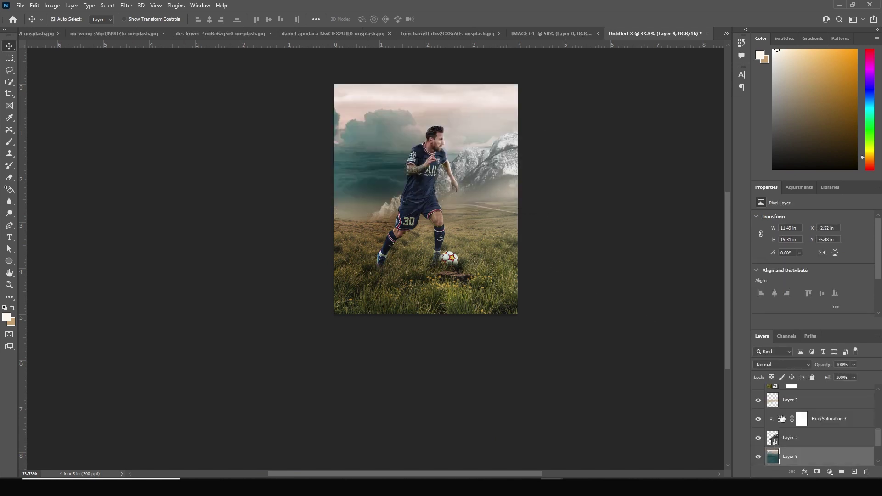
left_click_drag(878, 444, 858, 459)
left_click_drag(781, 406, 788, 447)
Reposition the sky layer to about X -3.23 in, Y -4.44 in so the pink clouds fall behind the mountains.
key("ctrl+t")
left_click_drag(539, 287, 546, 319)
key("Return")
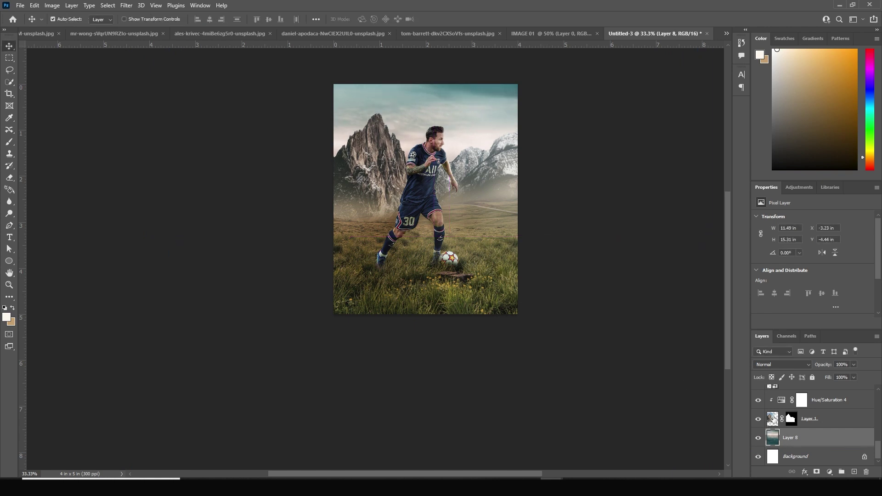
Transform the snowy mountain layer, Layer 2, so that its peaks sit lower on the side the footballer faces.
left_click(772, 424)
left_click_drag(879, 454, 879, 445)
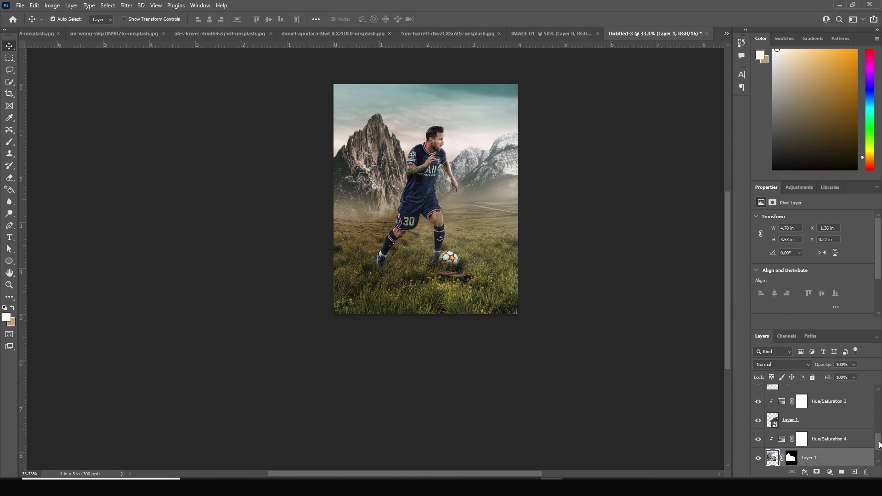
left_click(773, 422)
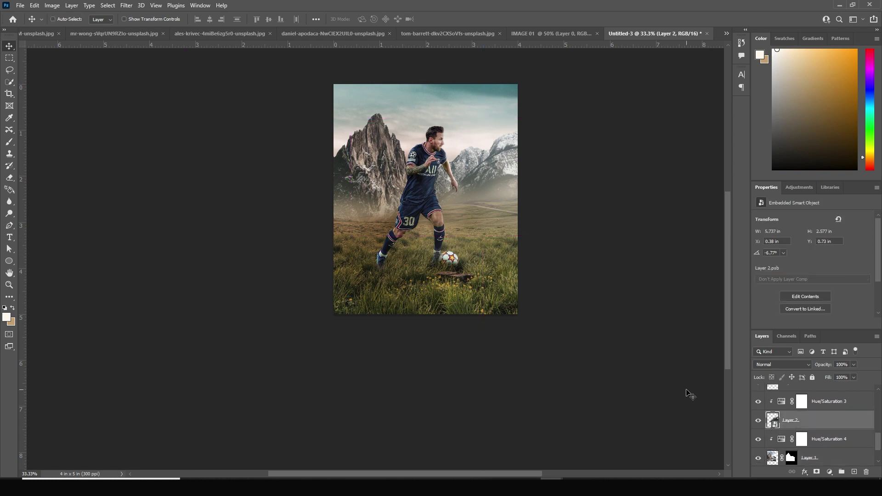
key("ctrl+t")
left_click_drag(570, 202, 556, 218)
left_click_drag(616, 177, 591, 203)
key("Return")
Lower and tilt the rocky peak layer by -1.53°, and warp it into a lower, broader shape behind the footballer.
left_click(809, 457)
key("ctrl+t")
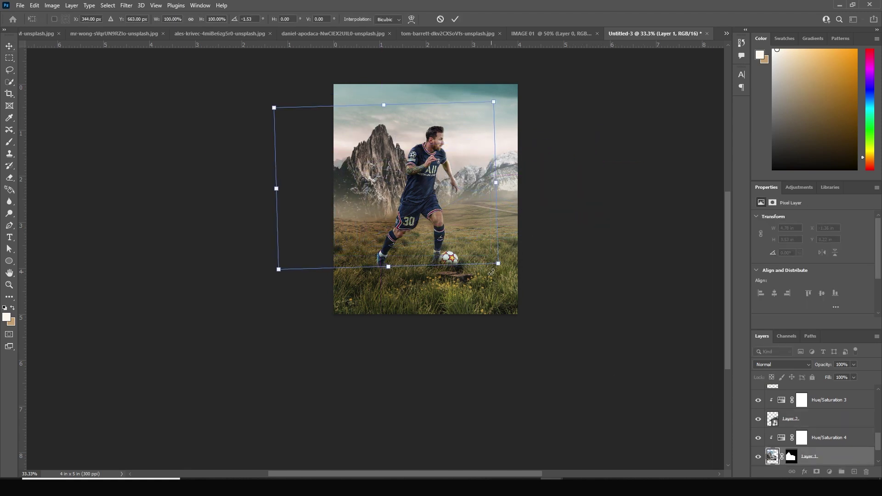
right_click(386, 152)
left_click(402, 213)
left_click_drag(416, 108, 432, 125)
left_click_drag(281, 266, 281, 215)
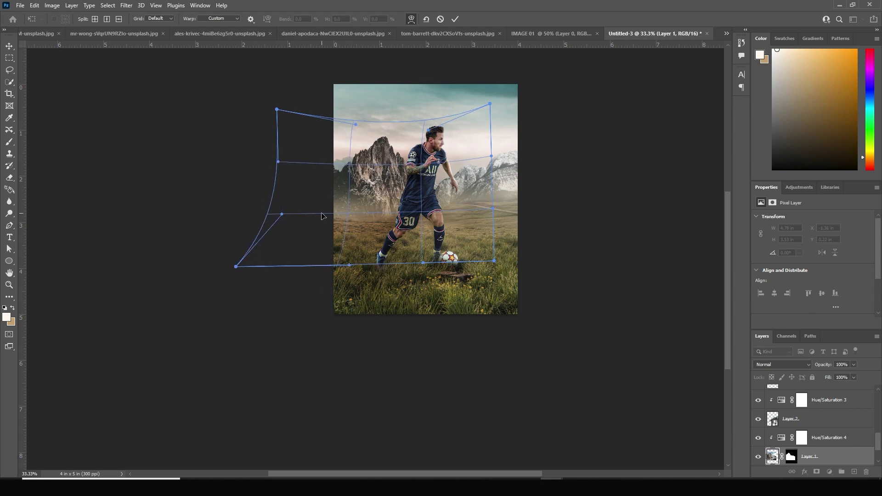
key("Return")
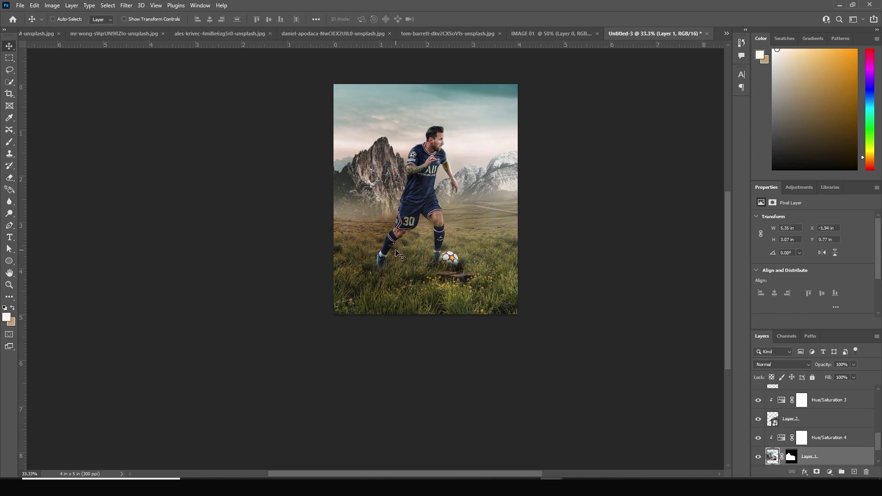
Add a layer above Layer 7 and paint white mist across the footballer's legs and the meadow with the 1195 px mist brush.
key("ctrl+plus")
scroll(499, 270, "right", 1)
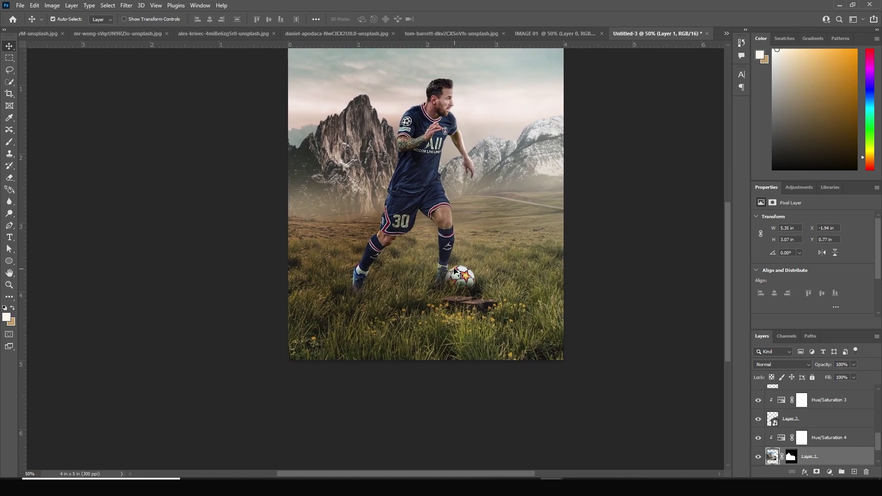
key("ctrl+minus")
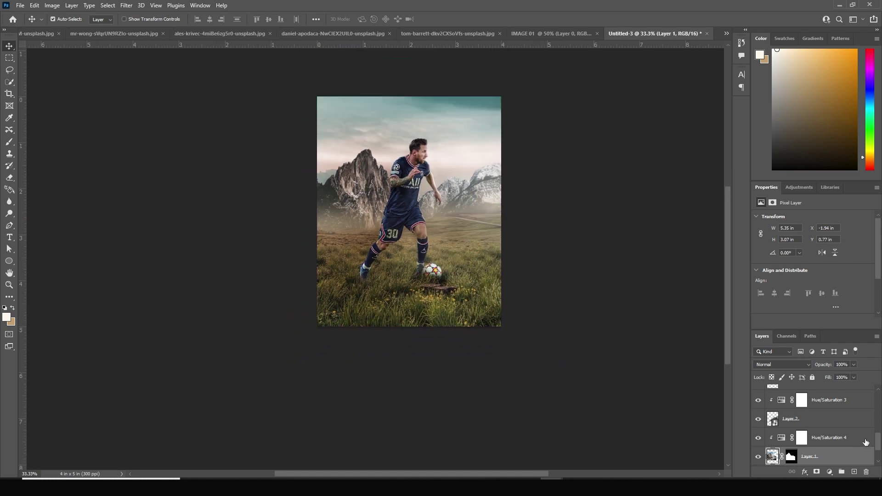
left_click_drag(878, 444, 879, 404)
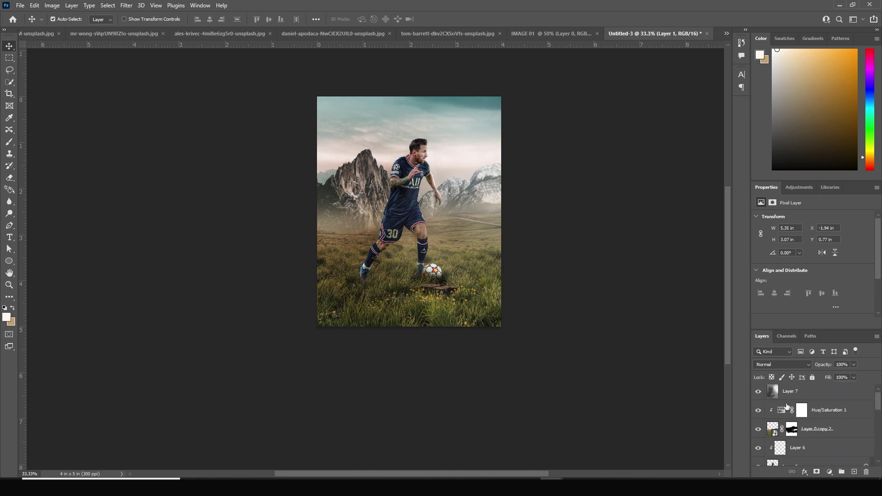
left_click(775, 393)
left_click(854, 472)
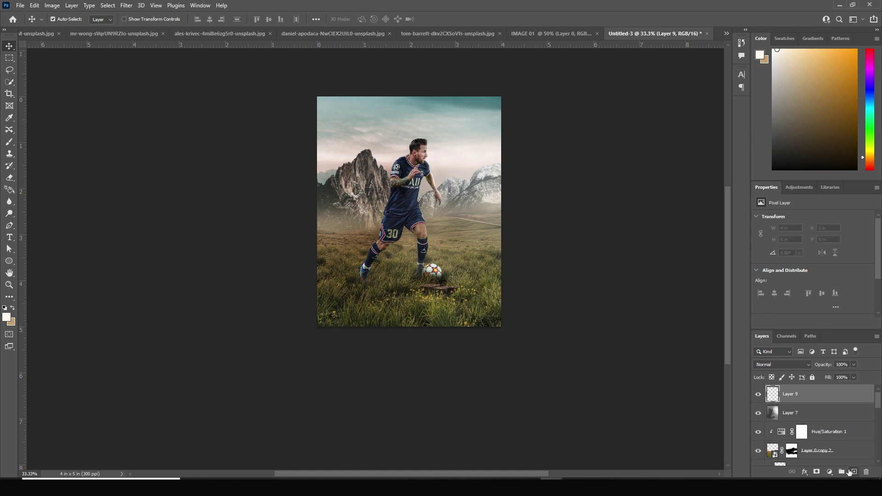
key("b")
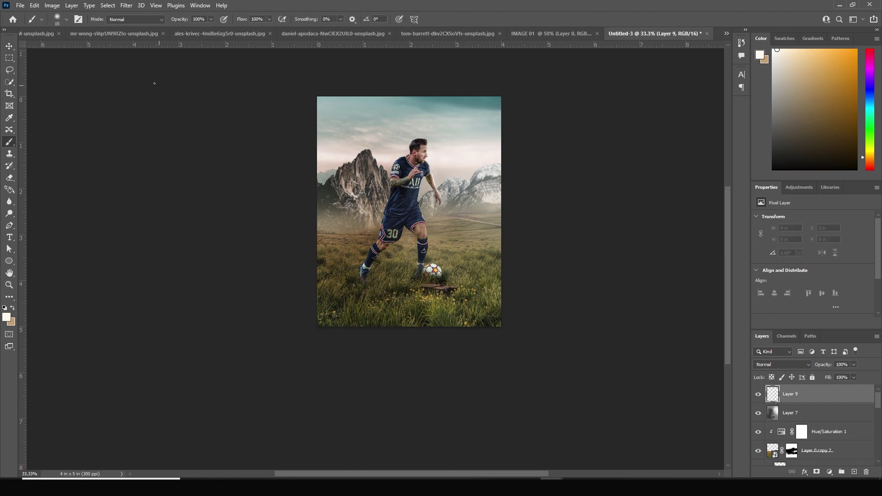
left_click(67, 20)
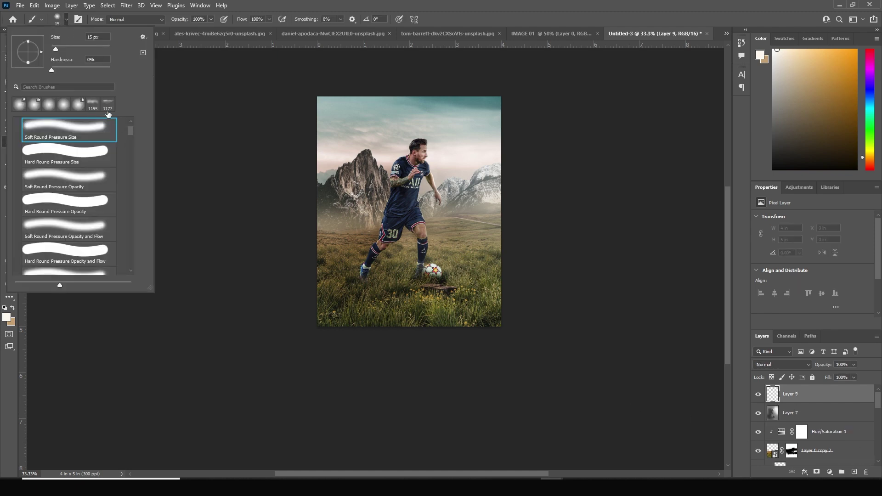
left_click_drag(130, 130, 130, 149)
left_click(68, 261)
mouse_move(391, 261)
left_mouse_down()
mouse_move(280, 260)
mouse_move(535, 237)
left_mouse_up()
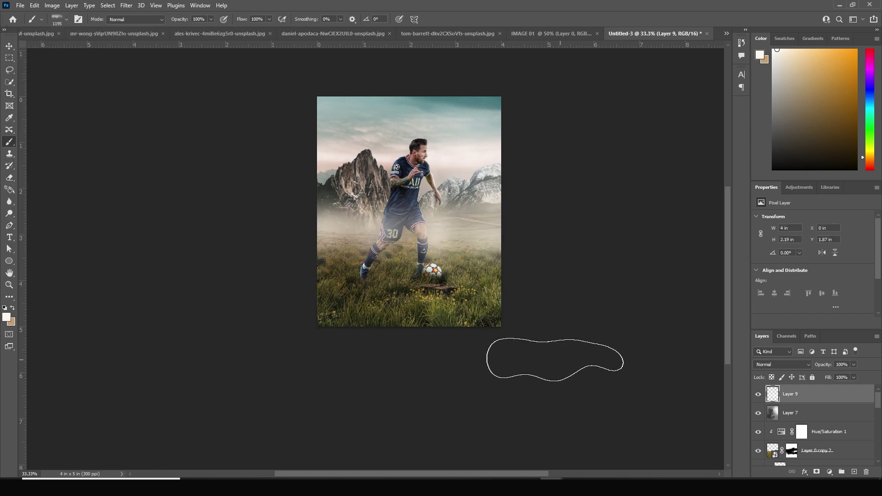
On another new layer at the top of the stack, paint mist across the grass with the brush enlarged to 2400 px.
left_click(854, 471)
key("bracketright")
key("bracketright")
key("bracketright")
key("bracketright")
key("bracketright")
key("bracketright")
key("bracketright")
key("bracketright")
key("bracketright")
key("bracketright")
key("bracketright")
key("bracketright")
key("bracketright")
left_click_drag(244, 294, 582, 289)
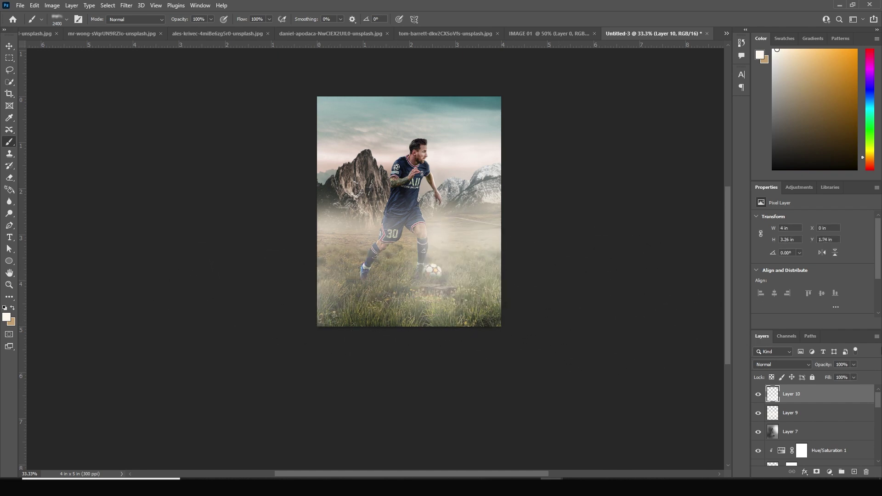
Lower the opacity of the foreground mist, Layer 10, to 27% and of the mist on Layer 9 to 42%.
left_click_drag(828, 372, 823, 375)
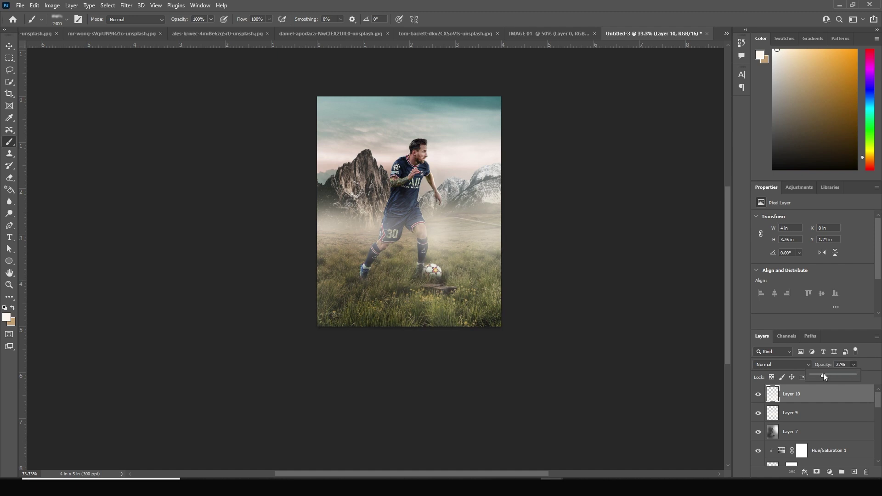
left_click(797, 414)
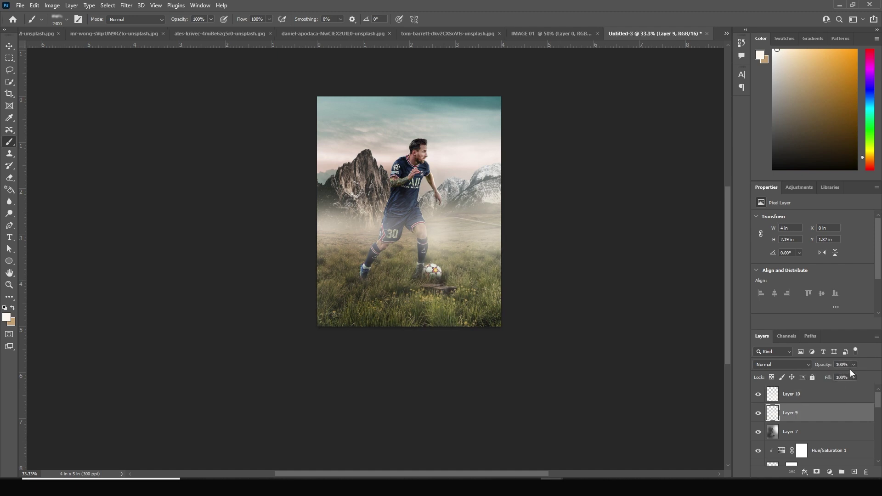
left_click_drag(840, 375, 830, 376)
Add a layer above Hue/Saturation 2, paint mist over the mountains with a 2500 px brush, and reduce its opacity to 9%.
left_click_drag(878, 400, 880, 438)
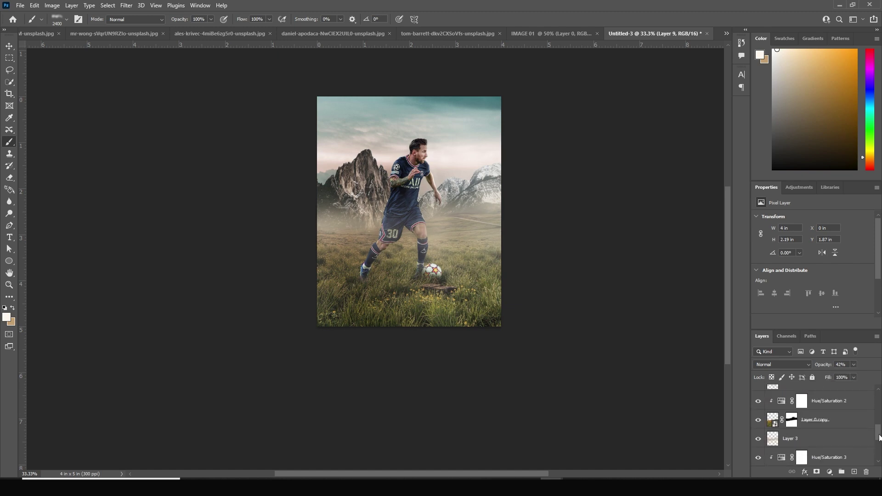
left_click(800, 419)
left_click(786, 403)
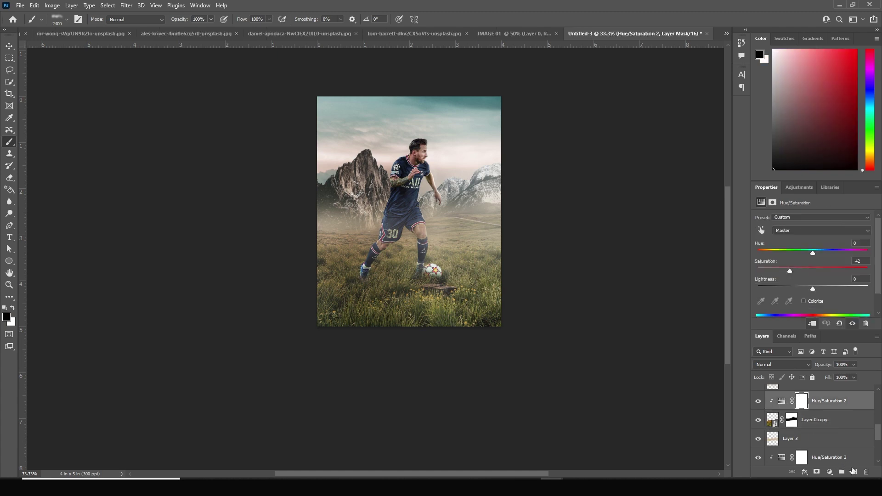
left_click(854, 472)
key("bracketright")
mouse_move(609, 280)
left_mouse_down()
mouse_move(550, 209)
mouse_move(457, 232)
mouse_move(351, 225)
mouse_move(352, 273)
mouse_move(483, 197)
mouse_move(541, 221)
left_mouse_up()
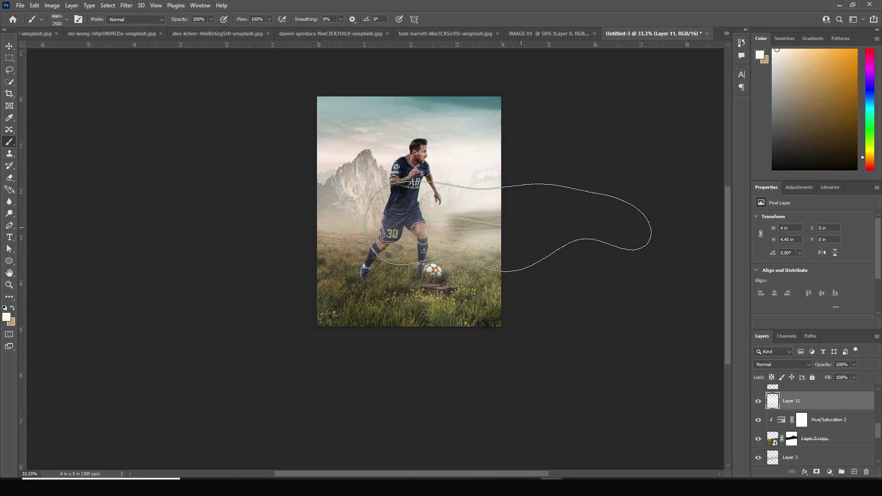
left_click_drag(820, 377, 816, 377)
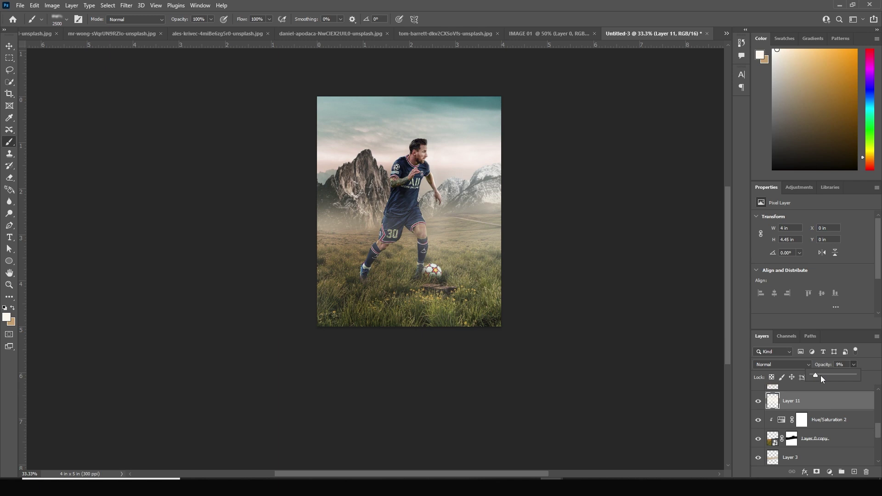
Apply a Field Blur of 8 px to the rocky peak layer, Layer 1.
left_click(878, 439)
left_click(878, 450)
left_click(878, 460)
left_click(811, 419)
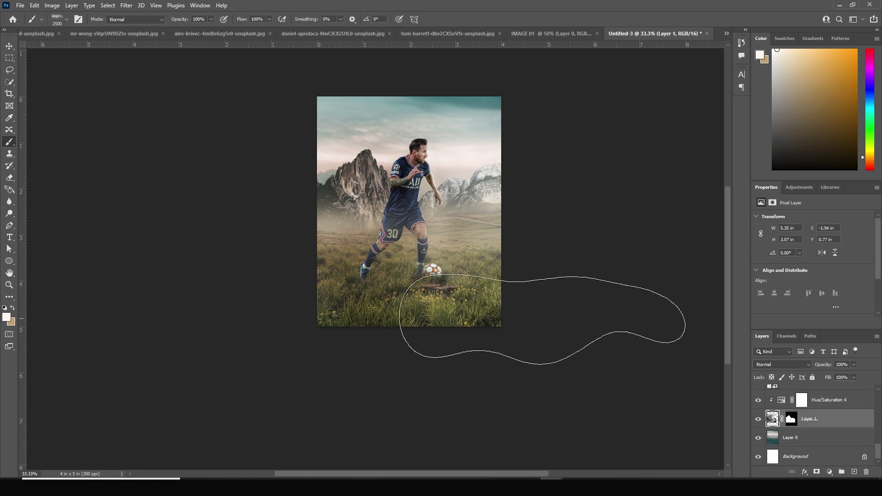
left_click(126, 5)
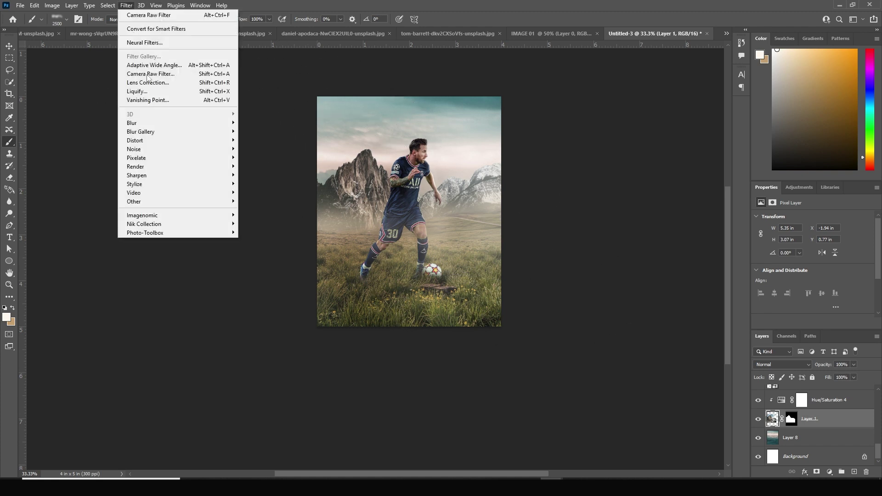
mouse_move(145, 127)
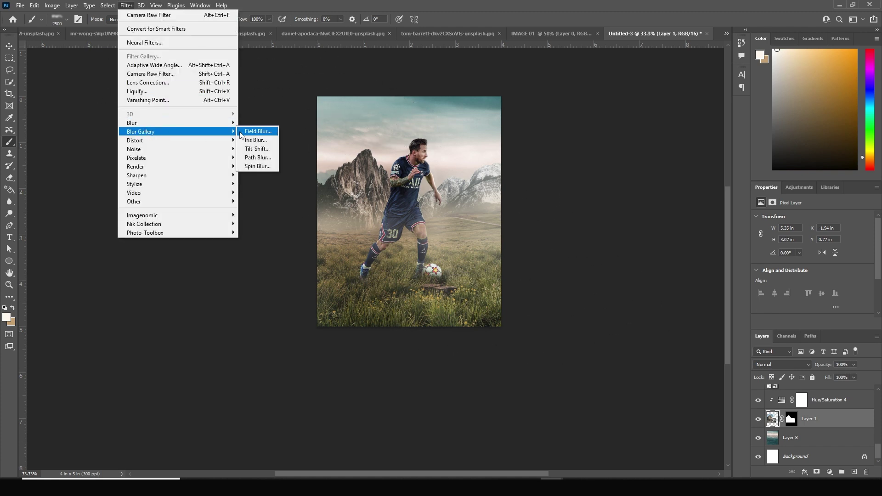
left_click(241, 134)
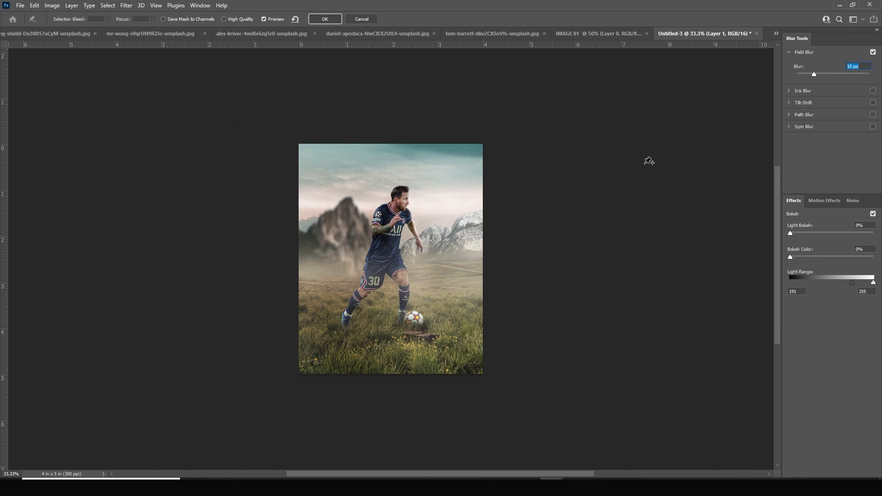
left_click(809, 74)
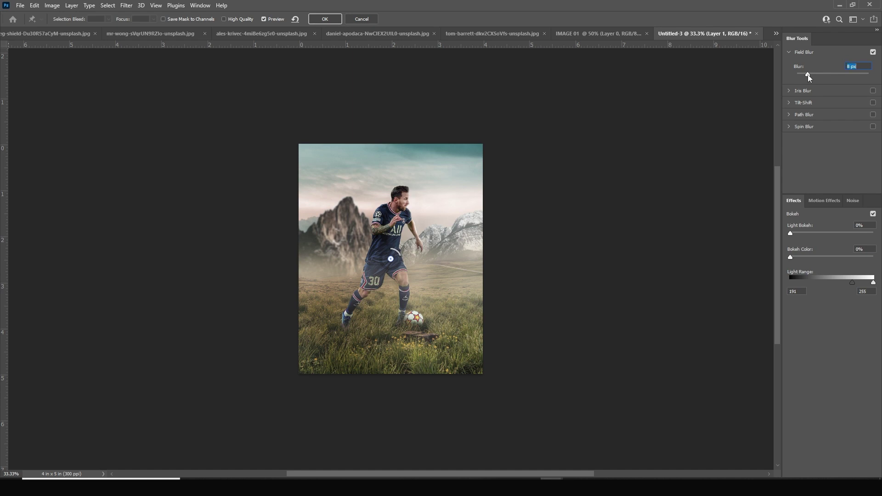
left_click(334, 23)
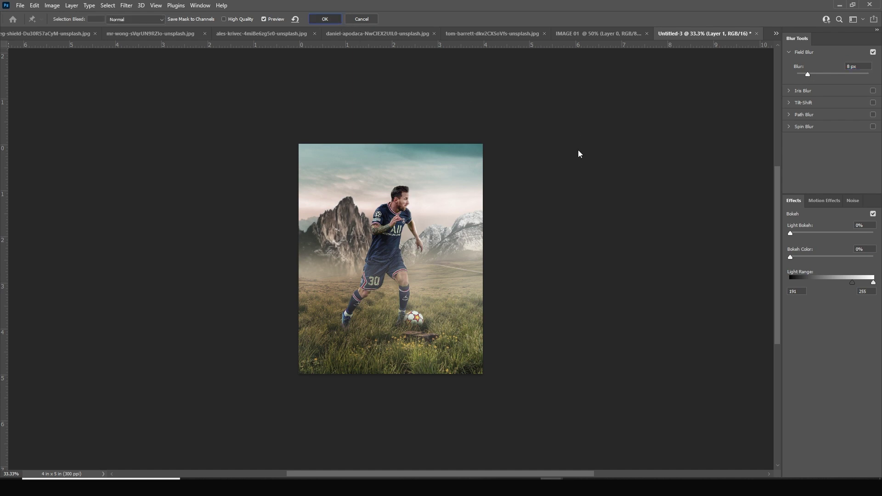
Apply a Field Blur of 6 px to the snowy mountain layer, Layer 2.
scroll(803, 430, "up", 3)
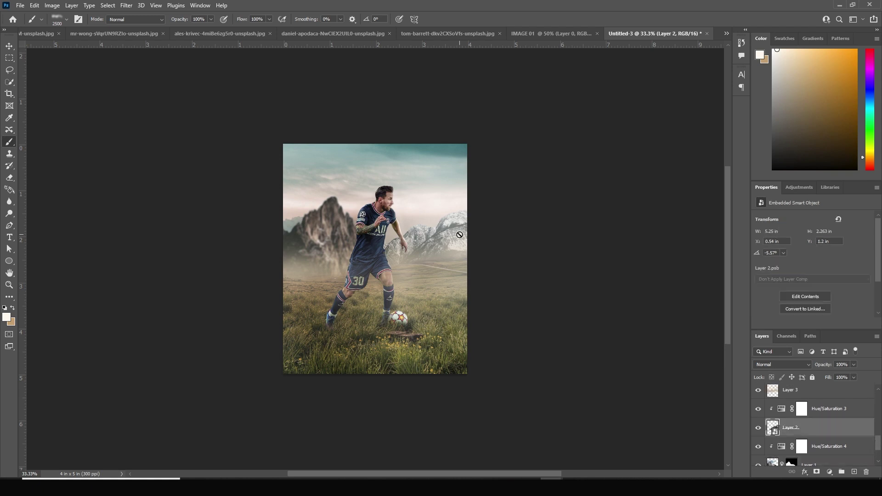
left_click(126, 6)
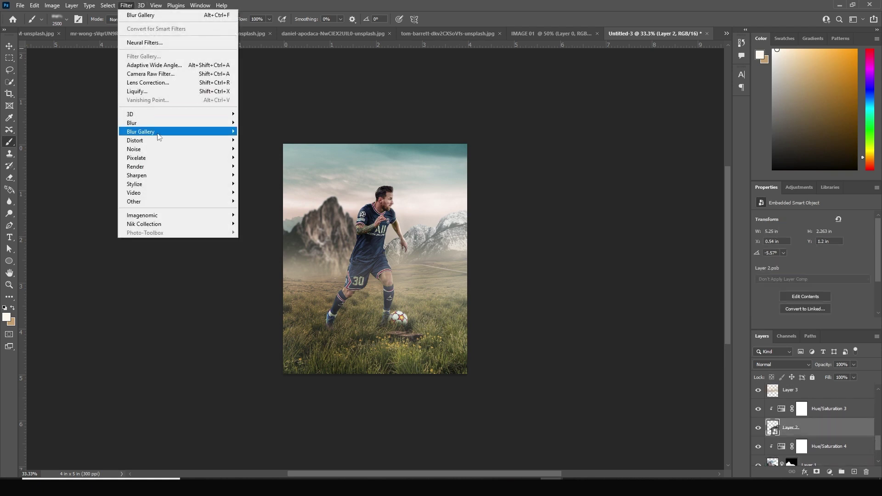
mouse_move(157, 134)
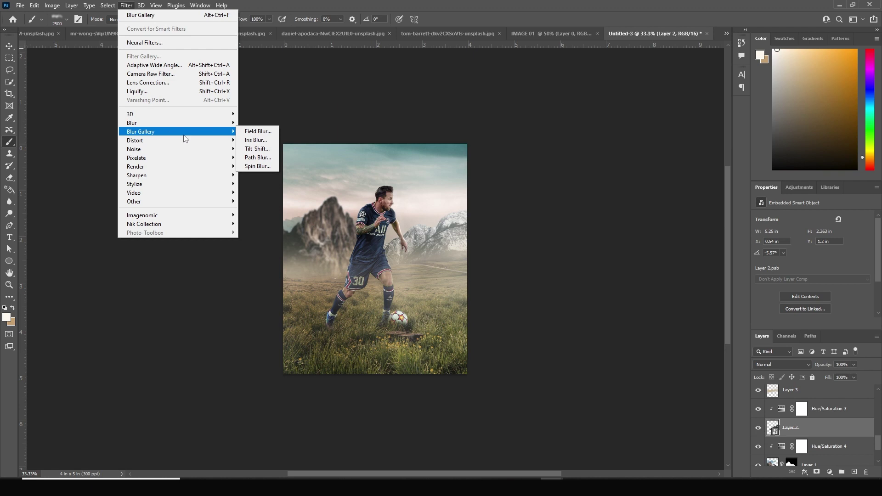
left_click(258, 132)
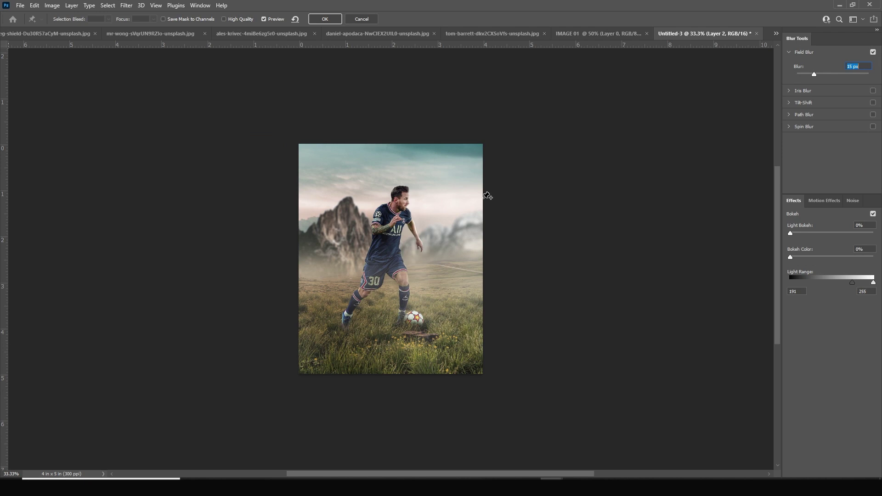
type("4")
key("Return")
type("6")
key("Return")
left_click(325, 19)
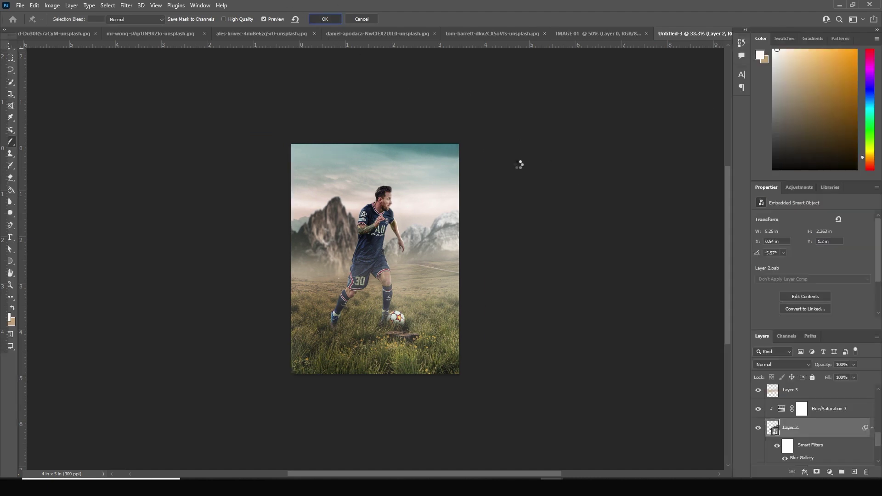
Identify the meadow layer, Layer 0 copy, by toggling its visibility, and start a Tilt-Shift blur of 24 px on it.
scroll(774, 449, "up", 5)
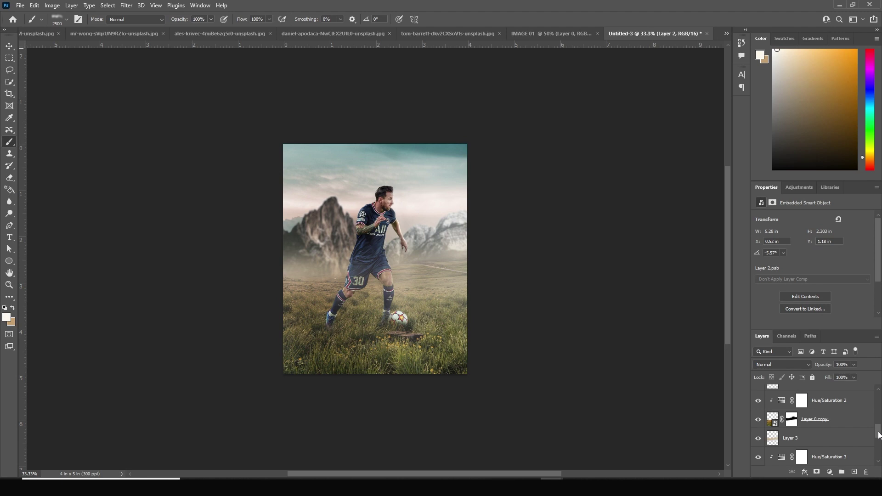
left_click(774, 449)
left_click(758, 445)
left_click(758, 445)
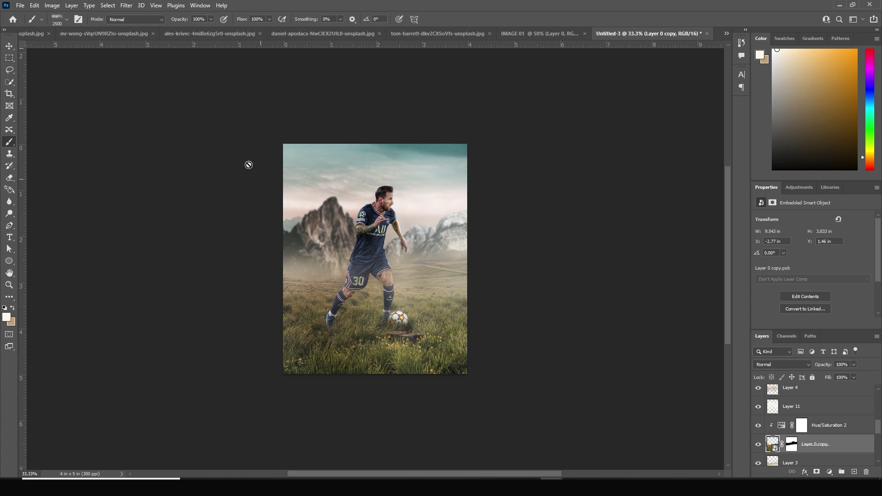
left_click(126, 5)
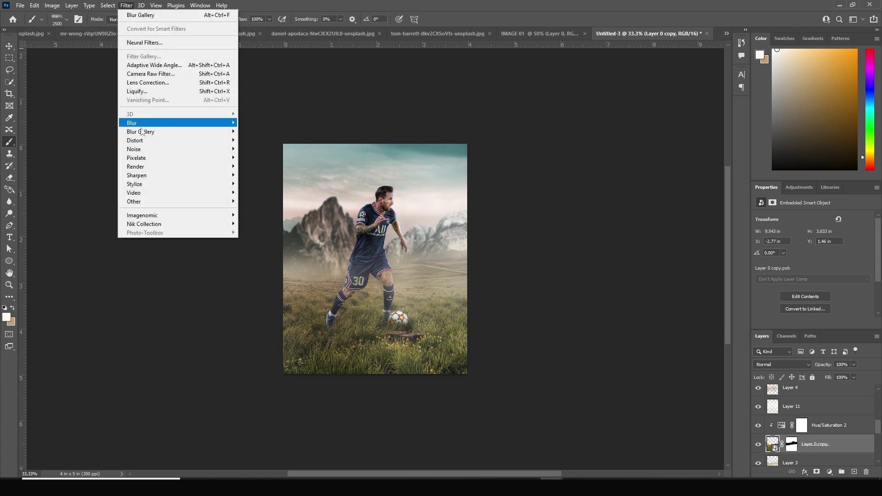
mouse_move(142, 132)
left_click(258, 149)
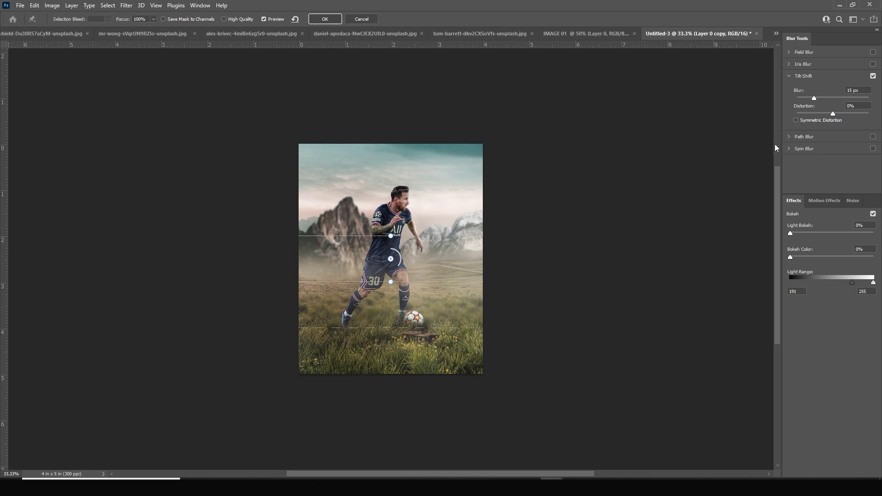
left_click(819, 98)
left_click(820, 98)
Extend the tilt-shift's lower fade below the canvas, shift the focus band slightly lower over the footballer's legs, and apply the blur.
left_click_drag(385, 328, 387, 408)
left_click_drag(391, 282, 389, 285)
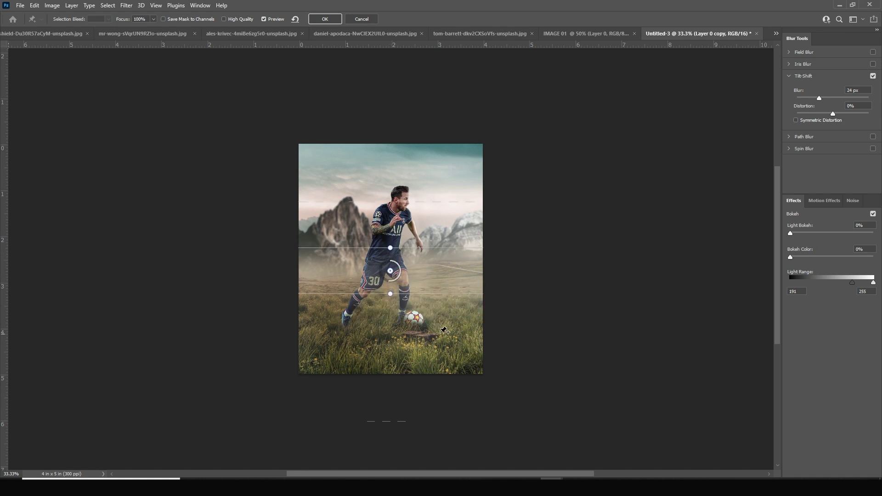
left_click_drag(391, 281, 391, 281)
left_click(335, 19)
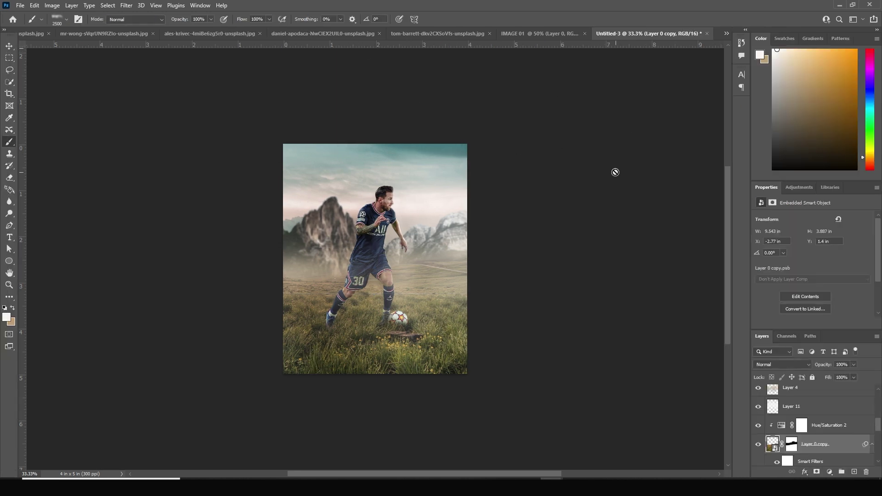
Apply a Field Blur of 15 px to the sky layer, Layer 8.
scroll(854, 445, "down", 5)
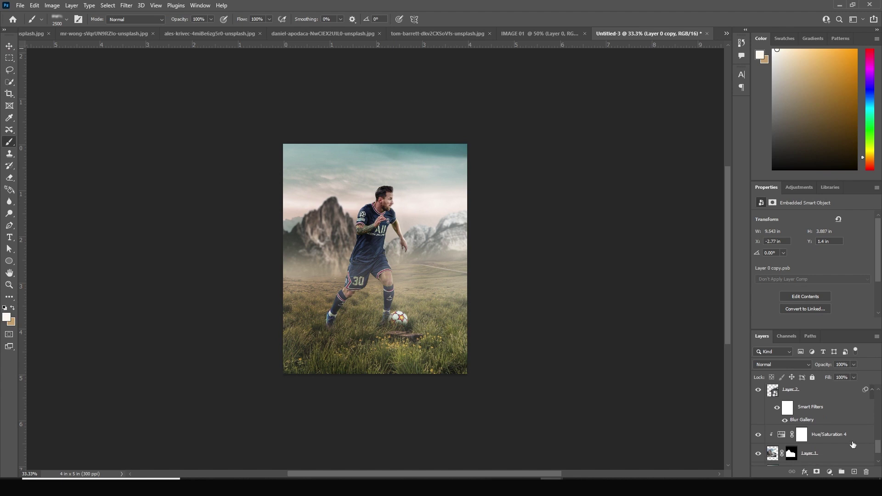
scroll(880, 450, "down", 1)
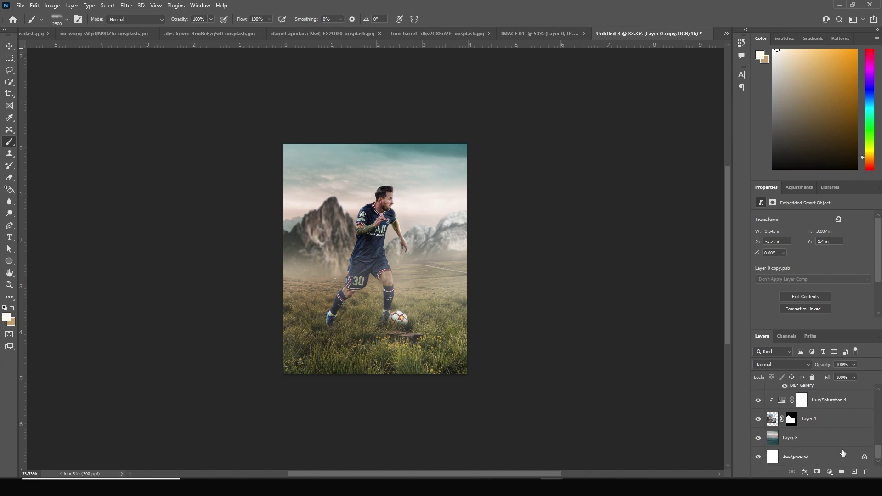
left_click(790, 439)
key("ctrl+d")
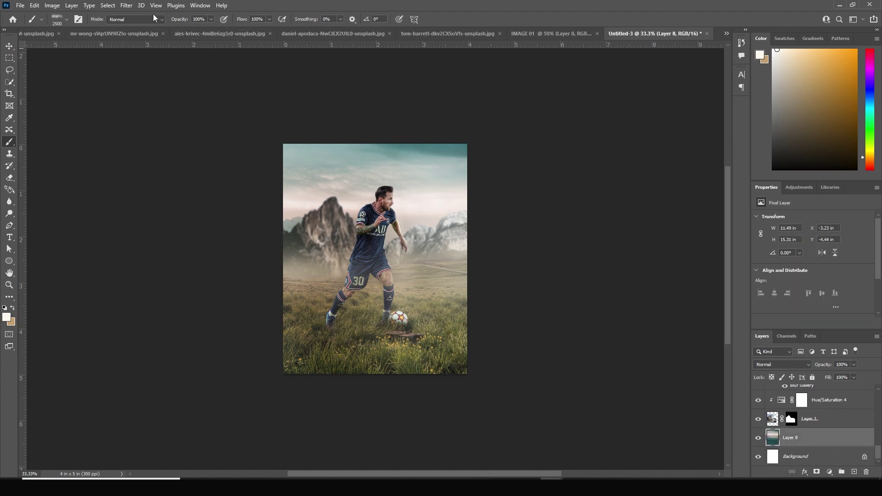
left_click(126, 5)
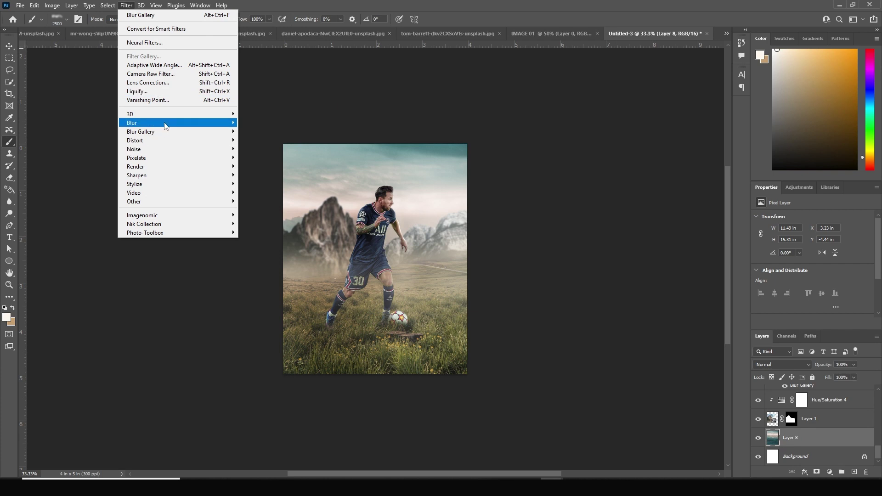
mouse_move(161, 132)
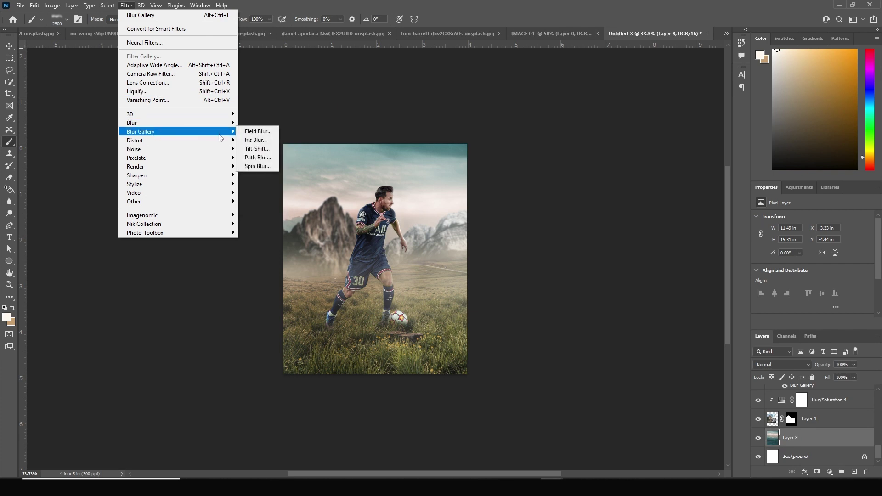
left_click(258, 132)
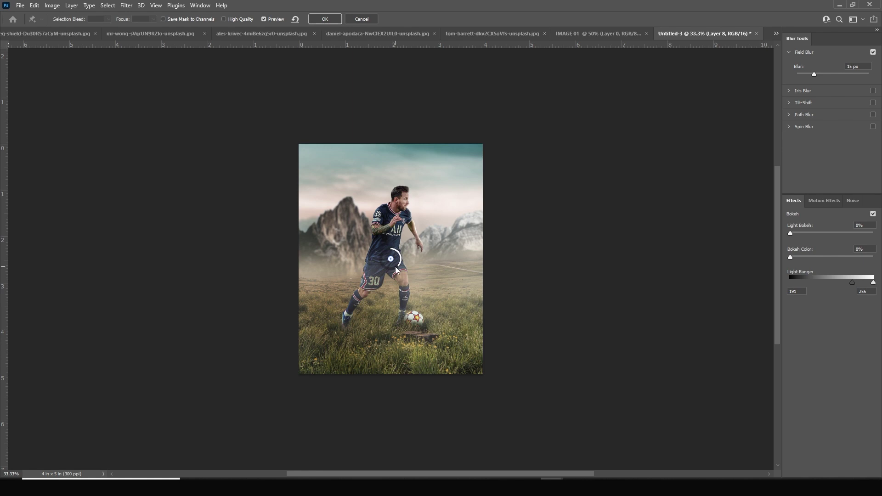
left_click(337, 20)
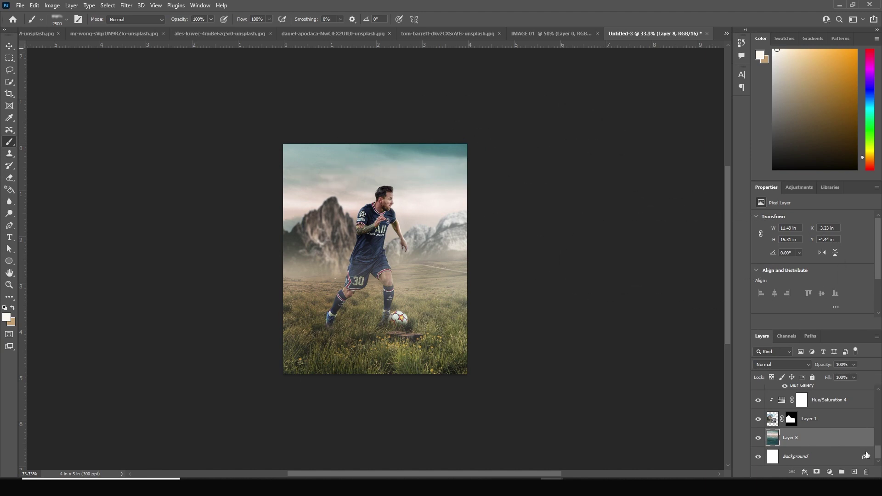
Add a Color Lookup adjustment above Layer 10 and load WindyCine LUT.cube as its 3D LUT.
left_click_drag(879, 452, 880, 394)
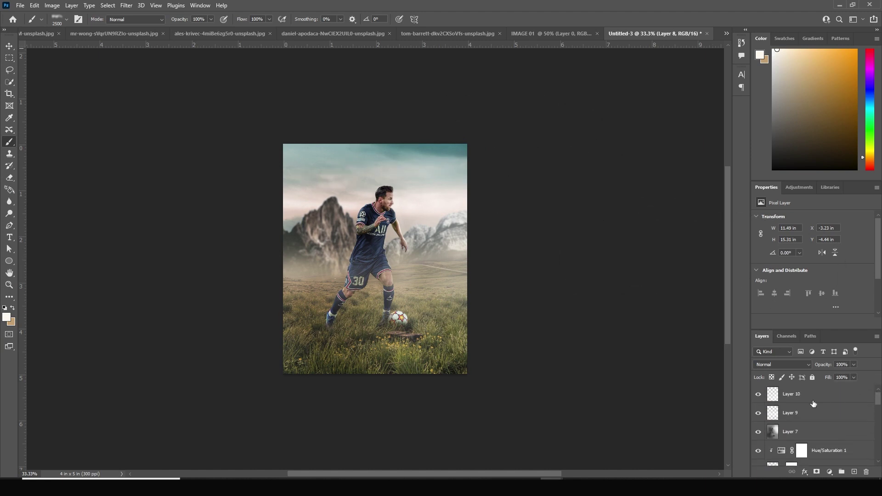
left_click(810, 396)
left_click(829, 472)
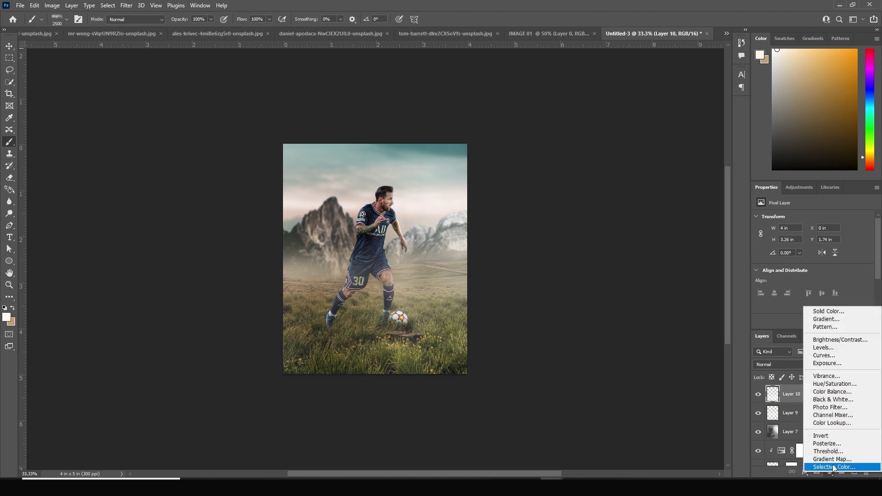
left_click(838, 423)
left_click(803, 218)
left_click(783, 223)
left_click(129, 68)
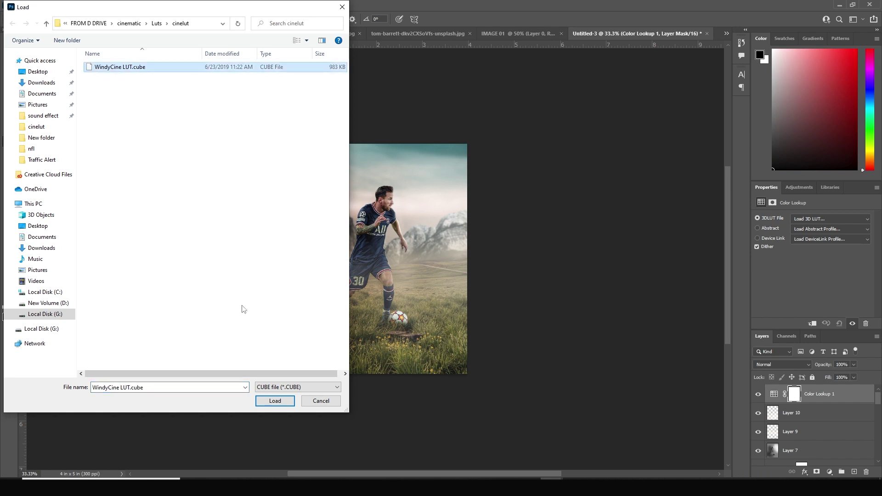
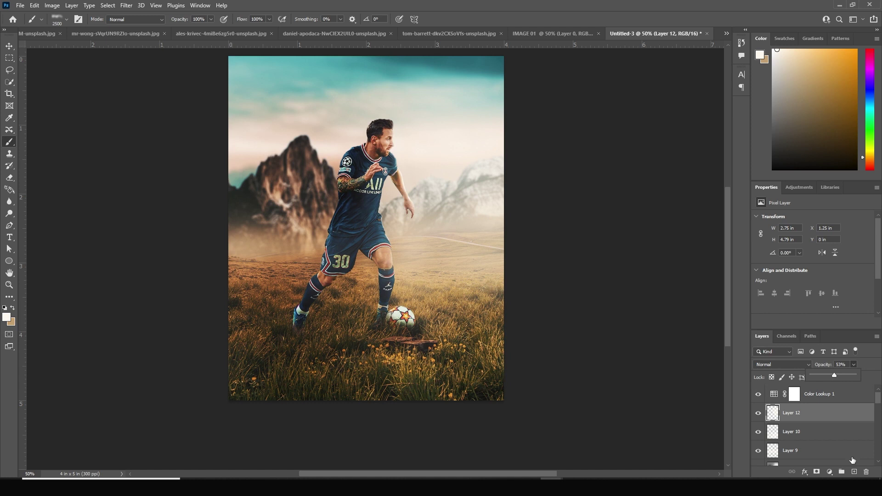
Create a new layer above Layer 12, reduce the cloud brush to 1800 px, and set the layer's blend mode to Soft Light.
left_click(854, 471)
key("ctrl+shift+d")
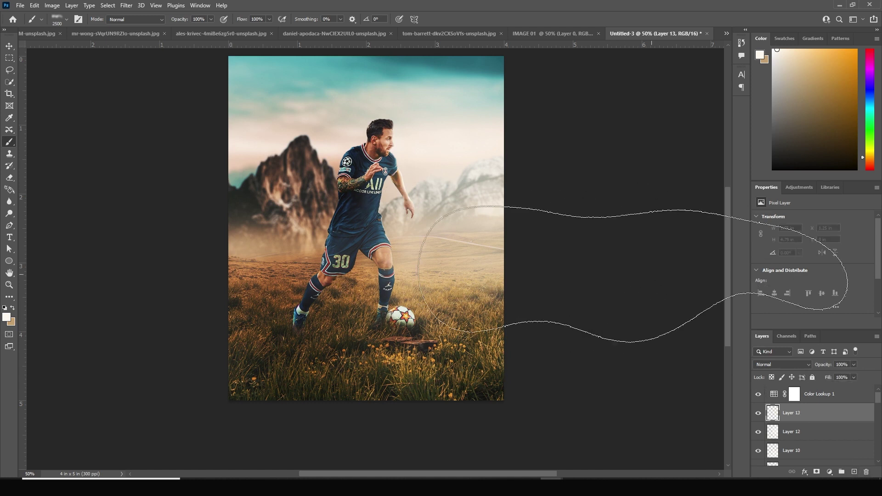
key("bracketleft")
key("bracketleft")
key("bracketleft")
key("bracketleft")
key("bracketleft")
key("bracketleft")
key("bracketleft")
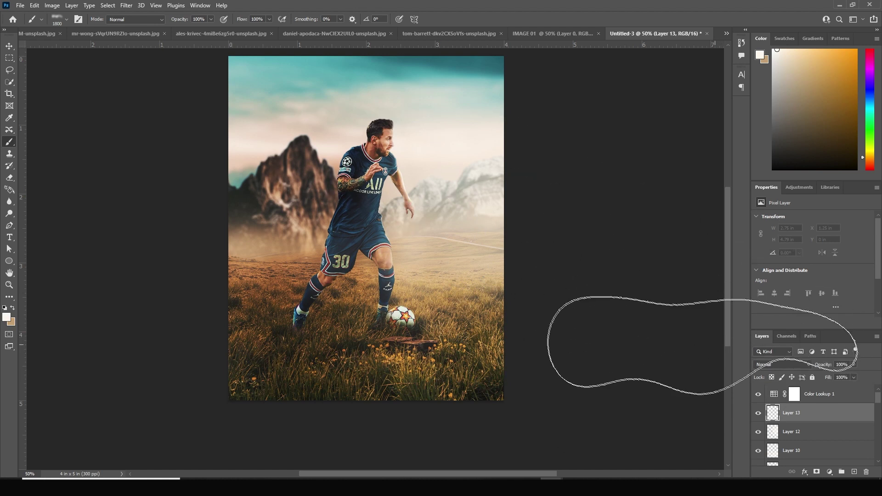
left_click(808, 365)
left_click(768, 368)
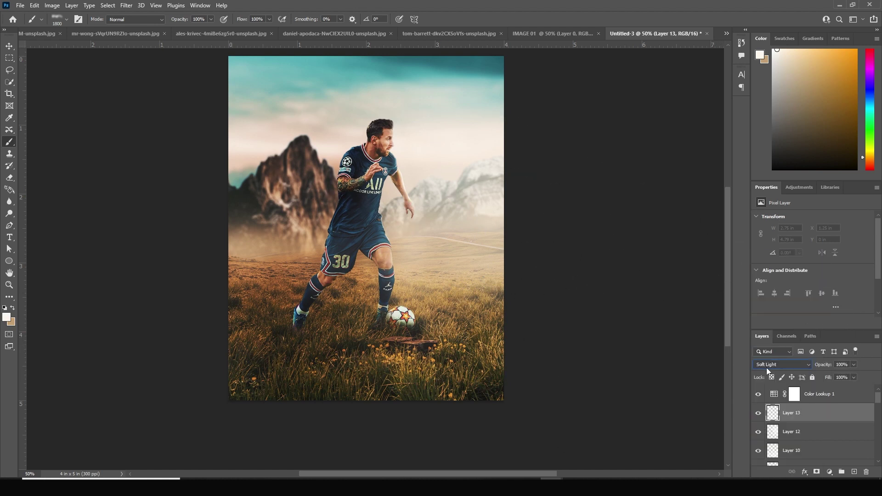
Brush an off-white glow over the snowy mountains and meadow beside the footballer, and erase the excess with a 500 px eraser.
mouse_move(527, 196)
left_mouse_down()
mouse_move(547, 202)
mouse_move(540, 221)
mouse_move(649, 276)
mouse_move(551, 294)
left_mouse_up()
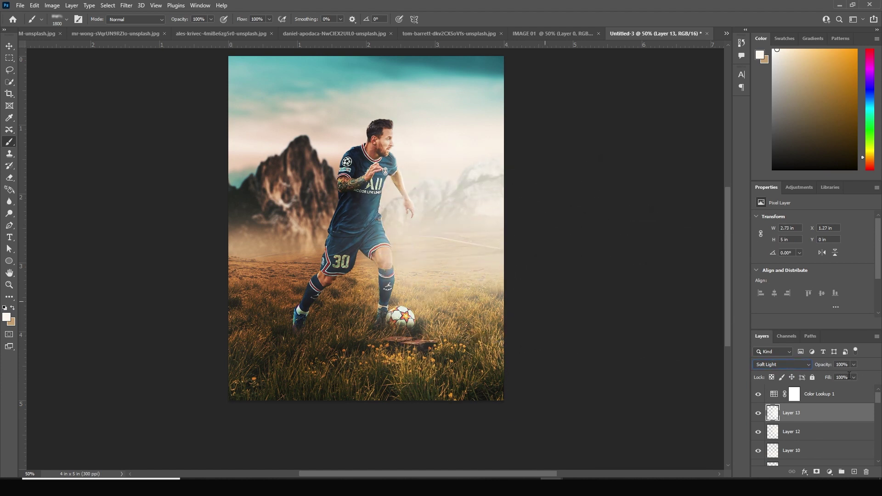
left_click(797, 413)
key("e")
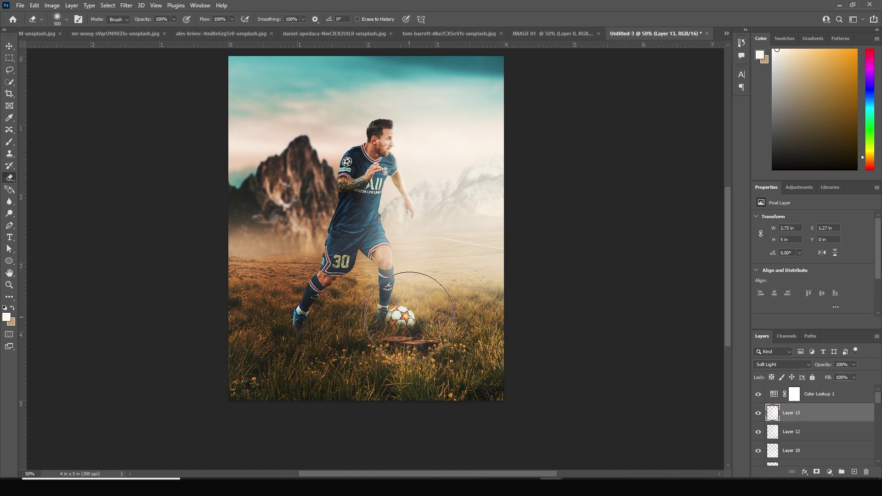
left_click_drag(436, 230, 444, 209)
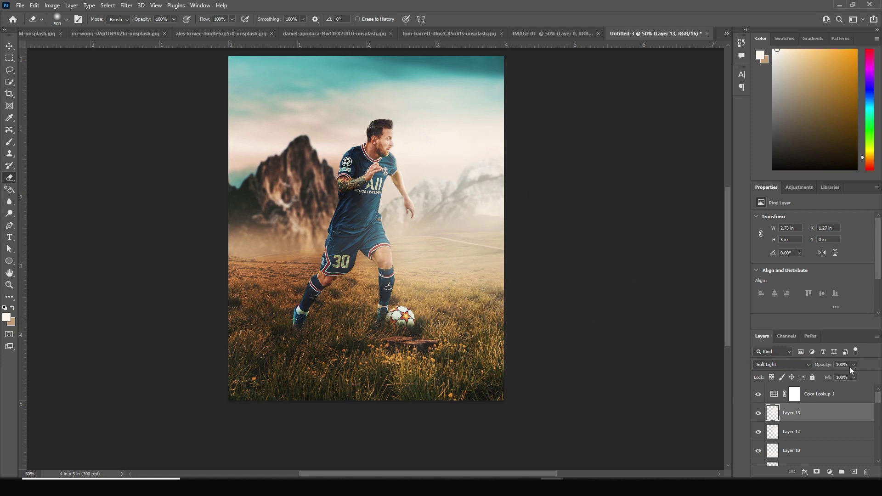
Lower the opacity of the Soft Light glow layer, Layer 13, and reduce Layer 12's opacity to about 30%.
left_click_drag(831, 377, 833, 376)
key("alt+bracketleft")
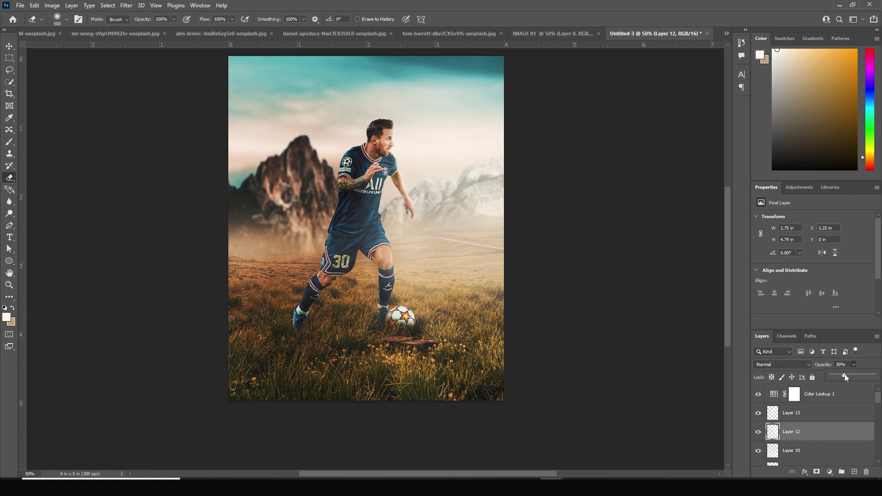
left_click_drag(845, 374, 846, 374)
Check the fog on Layers 10 and 9, toggling Layer 9's visibility to compare its effect.
left_click(792, 451)
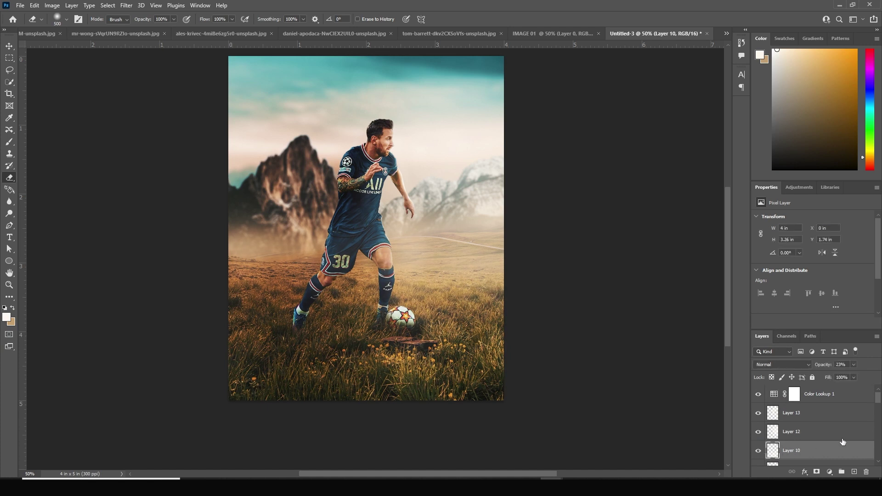
scroll(877, 409, "down", 2)
left_click(799, 423)
left_click(759, 424)
left_click(759, 423)
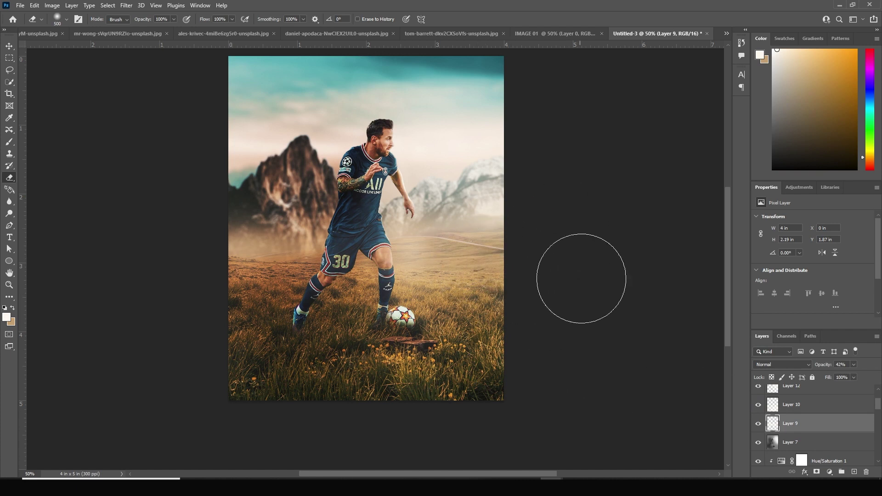
Create a new layer above Layer 13 and choose a muted grey-brown foreground color for the cloud brush.
left_click_drag(879, 408, 880, 398)
left_click(803, 420)
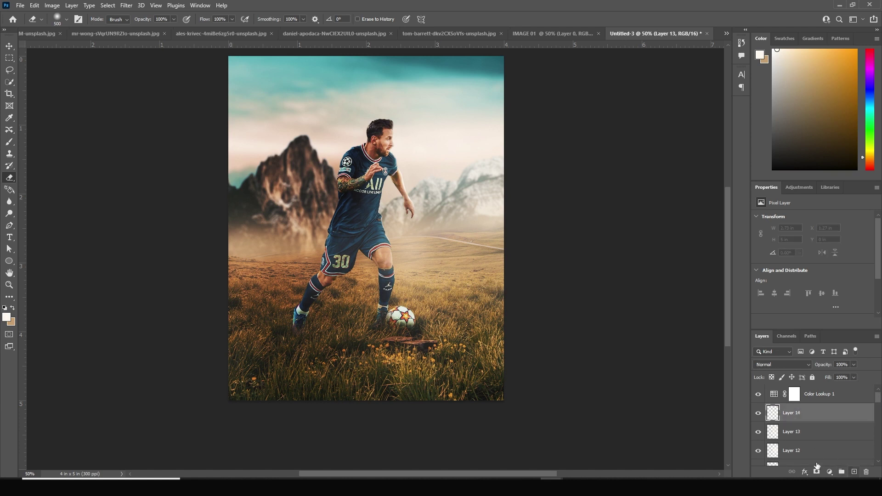
key("b")
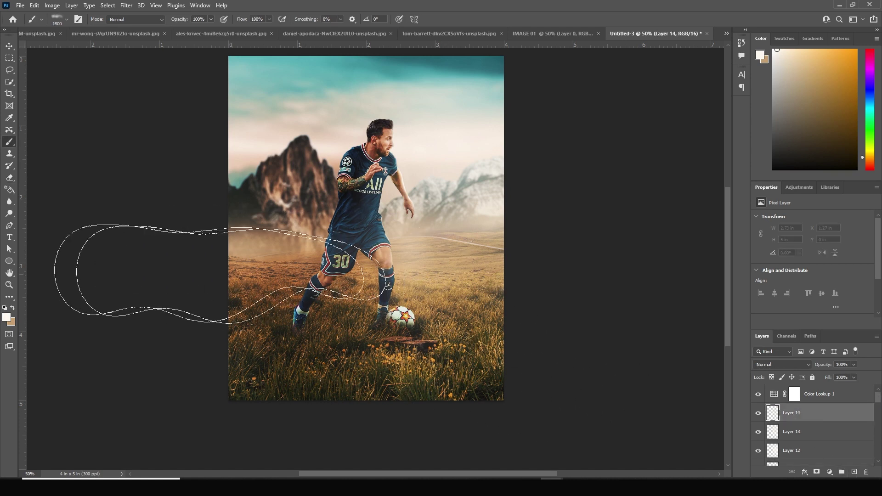
left_click(7, 317)
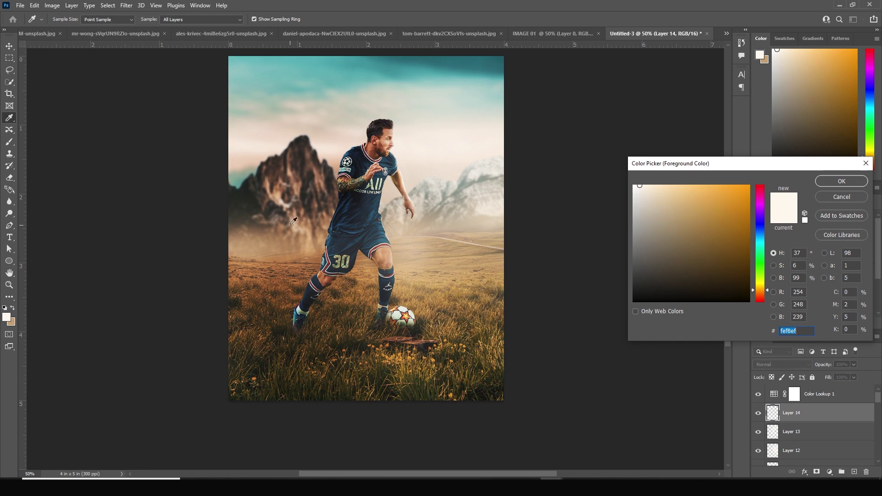
left_click(487, 271)
left_click_drag(640, 226, 654, 248)
left_click(841, 181)
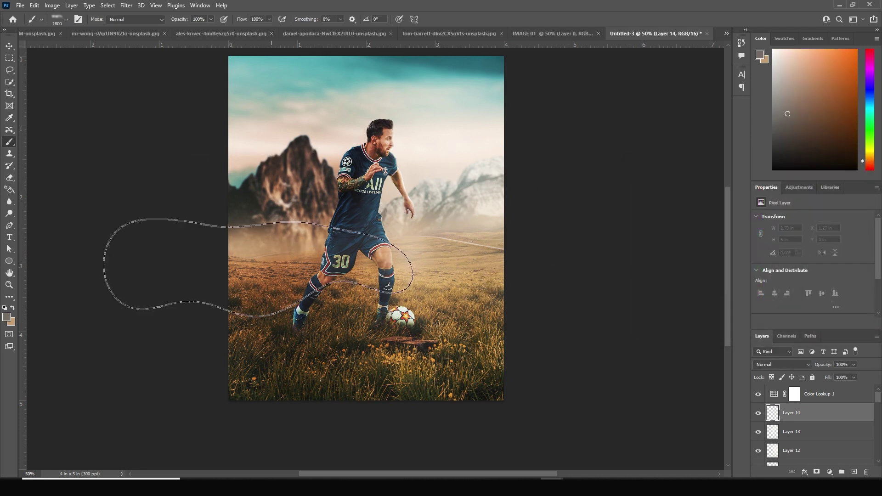
Brush grey-brown haze over the rocky peak and the meadow below it, and reduce the layer's opacity to 21%.
mouse_move(203, 228)
left_mouse_down()
mouse_move(196, 187)
mouse_move(168, 291)
mouse_move(215, 313)
mouse_move(237, 283)
left_mouse_up()
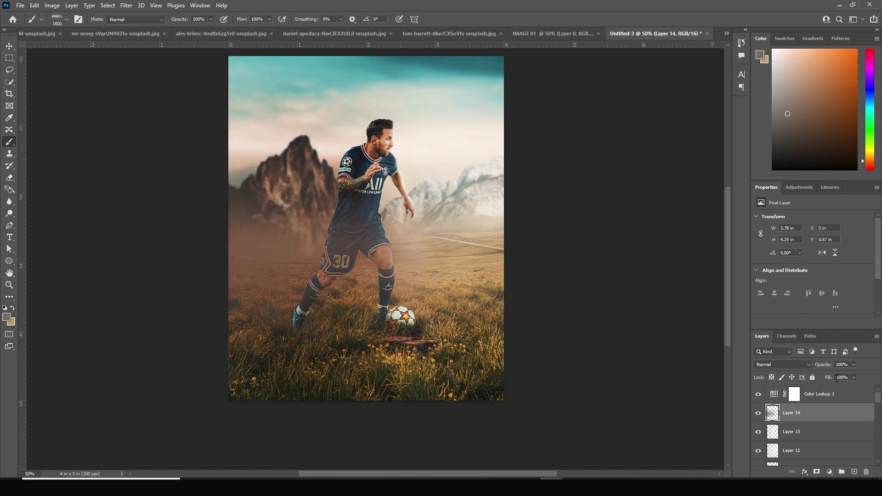
left_click_drag(828, 377, 823, 376)
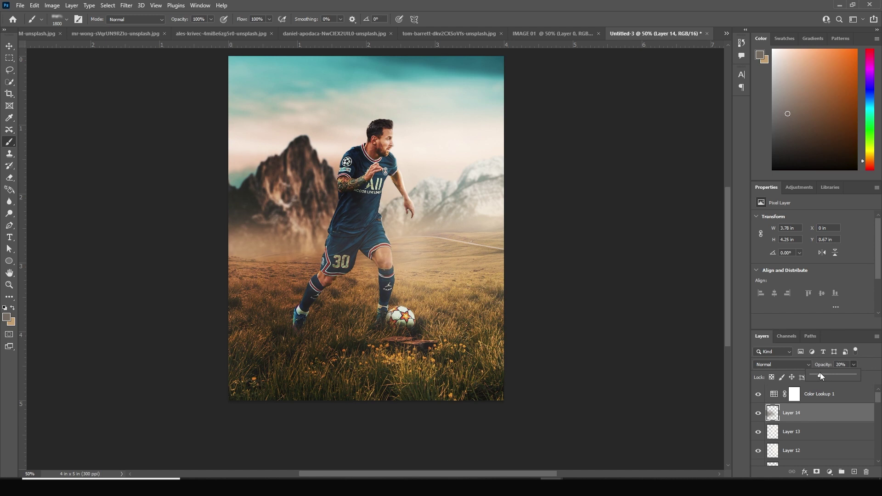
key("e")
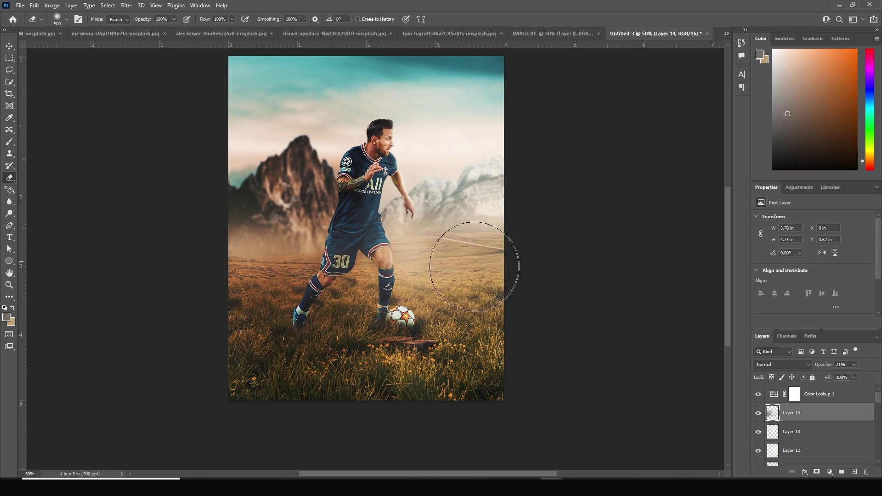
key("ctrl+minus")
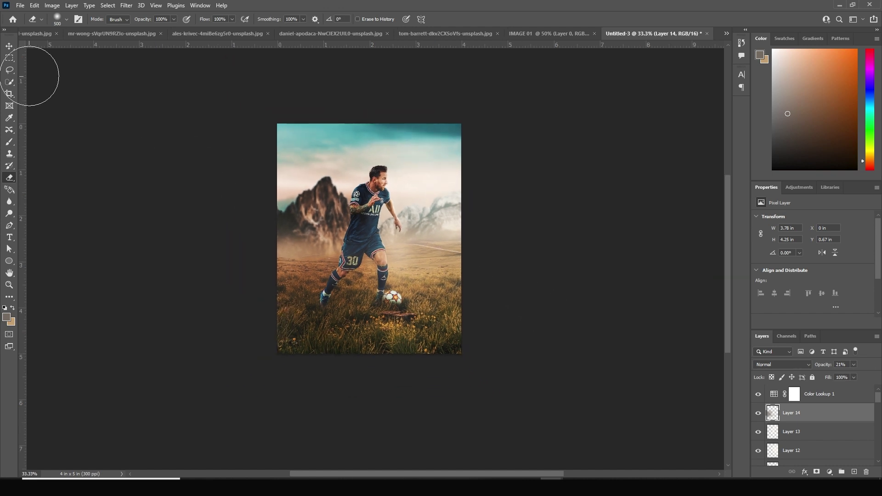
Copy the cracked ice texture from its own document into Untitled-3, covering the whole canvas above Layer 14.
left_click(9, 47)
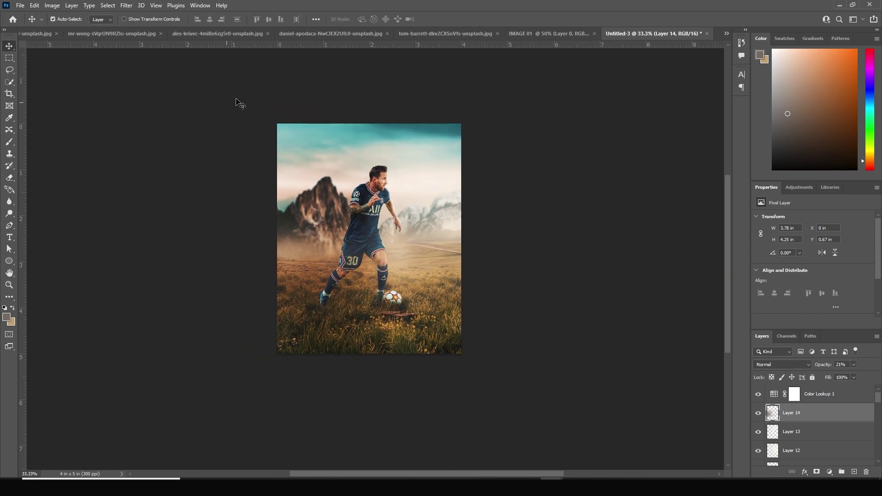
left_click(285, 34)
left_click(518, 34)
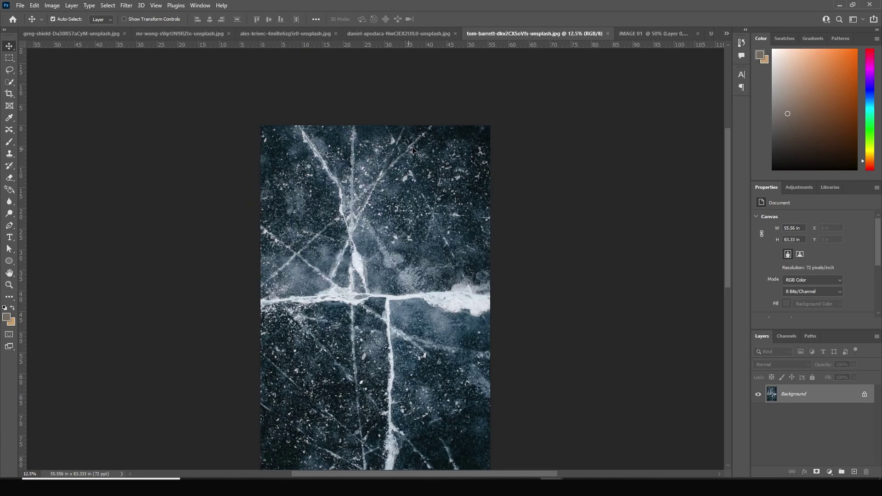
left_click_drag(416, 160, 709, 36)
left_click_drag(372, 216, 373, 216)
left_click(454, 187)
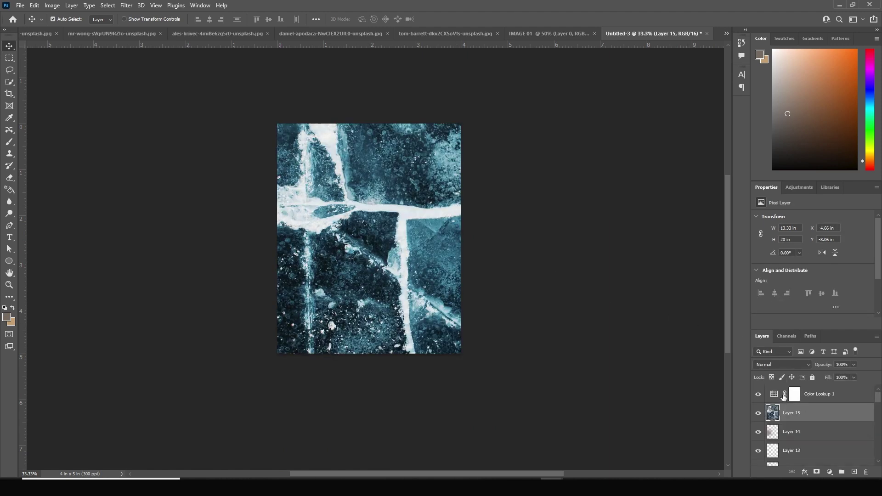
Blend the ice texture layer in Screen mode at 24% opacity and add a layer mask to it.
left_click(775, 367)
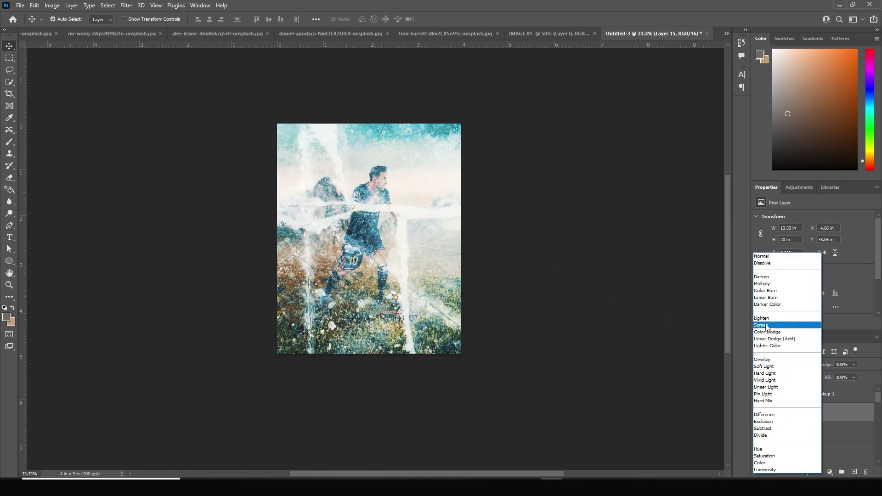
left_click(767, 325)
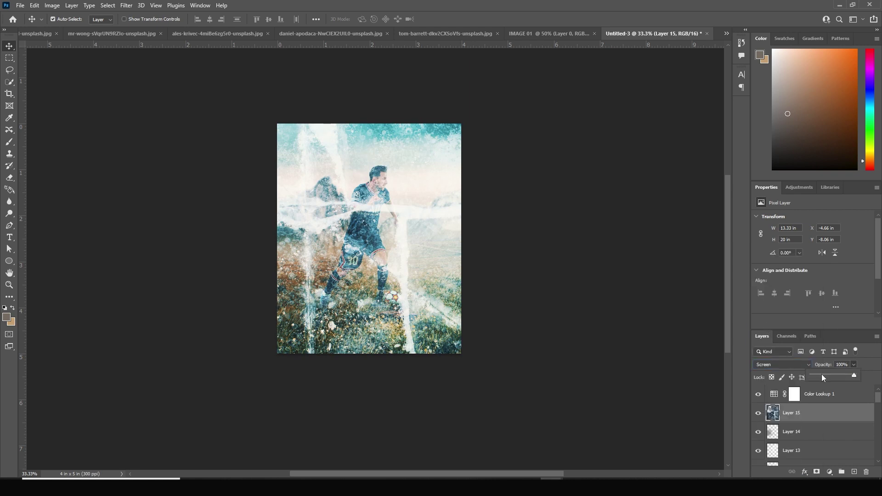
left_click(822, 377)
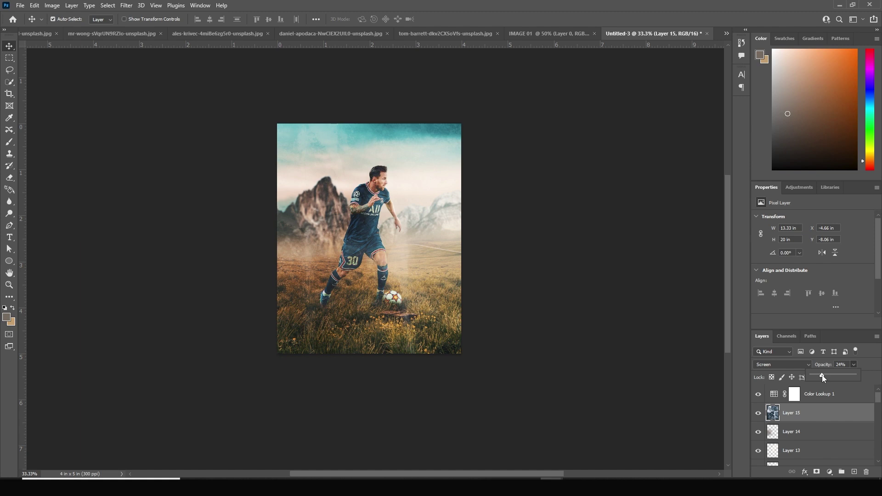
left_click(817, 472)
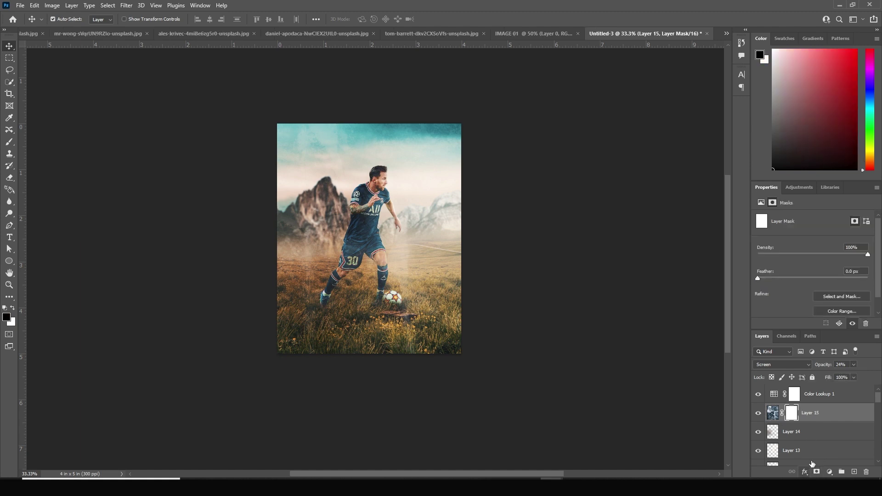
Mask the ice texture off the footballer by painting black on Layer 15's mask with the cloud brush at 700 px.
key("b")
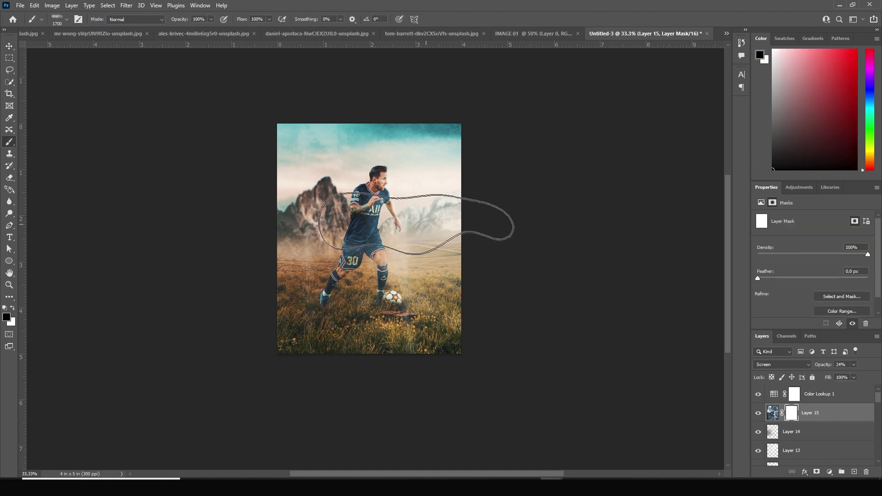
key("bracketleft")
key("bracketleft")
key("bracketleft")
key("bracketleft")
key("bracketleft")
key("bracketleft")
key("bracketleft")
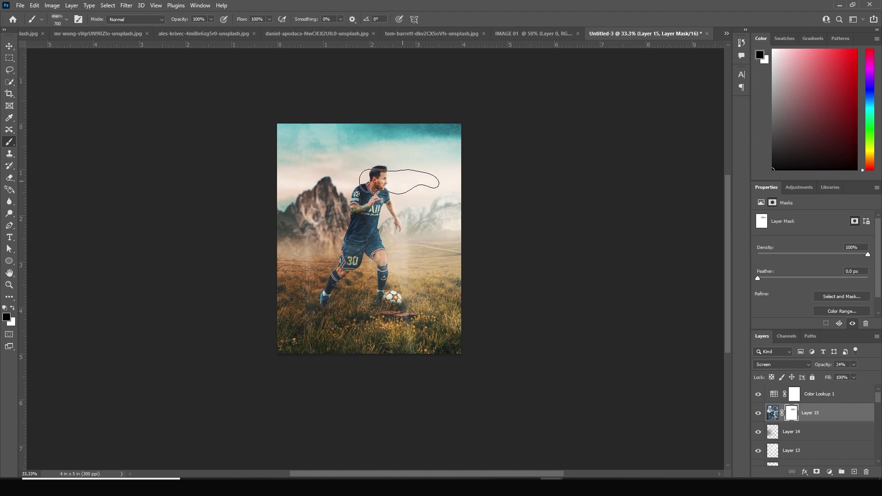
key("ctrl+plus")
key("ctrl+plus")
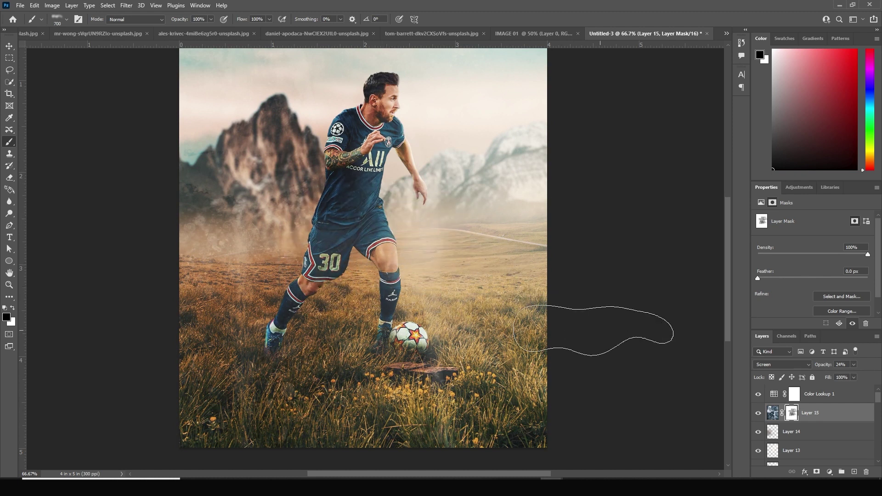
key("ctrl+minus")
key("ctrl+minus")
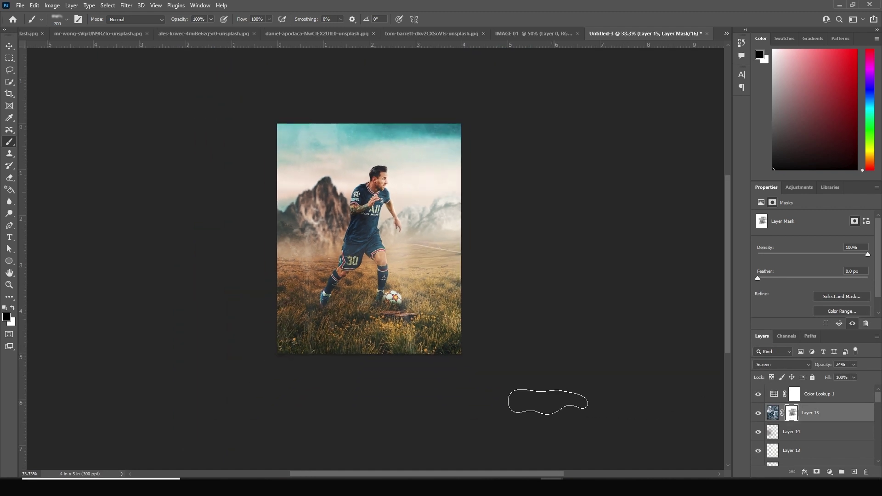
Scale the ice texture layer down to 52.30% and paint its mask black again over the footballer.
key("ctrl+t")
key("ctrl+minus")
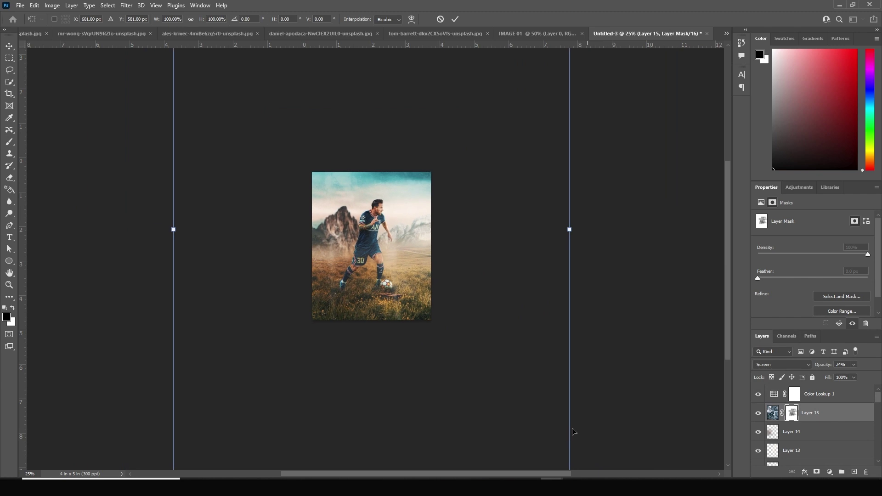
left_click_drag(527, 466, 453, 356)
key("Return")
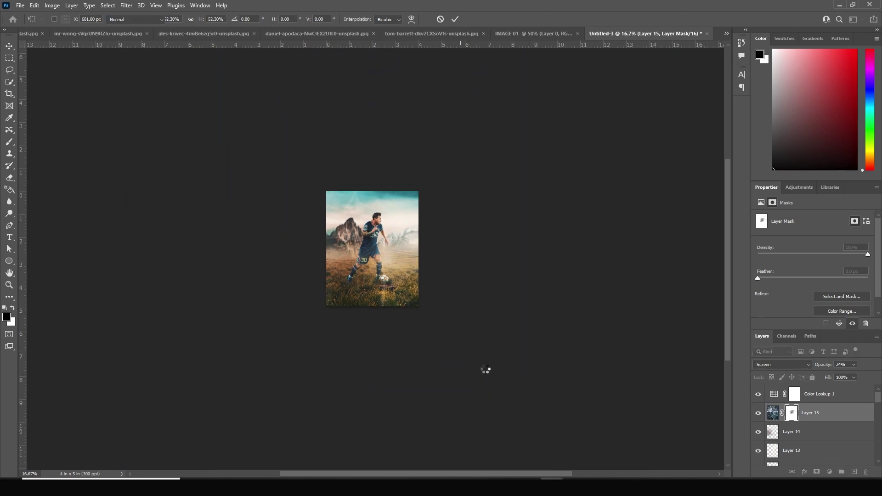
key("ctrl+0")
mouse_move(427, 266)
left_mouse_down()
mouse_move(520, 288)
mouse_move(459, 266)
mouse_move(484, 312)
mouse_move(473, 310)
mouse_move(493, 316)
mouse_move(392, 302)
mouse_move(377, 294)
mouse_move(372, 264)
mouse_move(432, 244)
mouse_move(424, 245)
mouse_move(448, 263)
mouse_move(558, 312)
left_mouse_up()
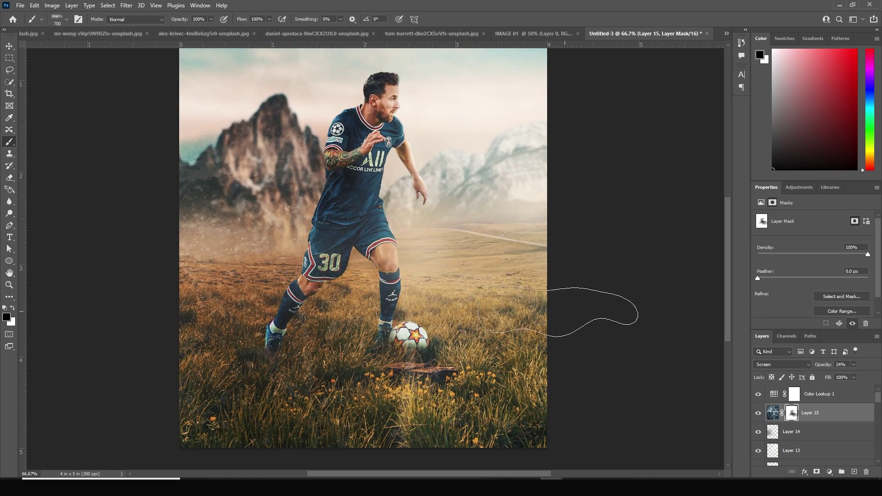
Reduce the opacity of the ice texture on Layer 15 to 21%.
left_click(773, 413)
left_click(854, 364)
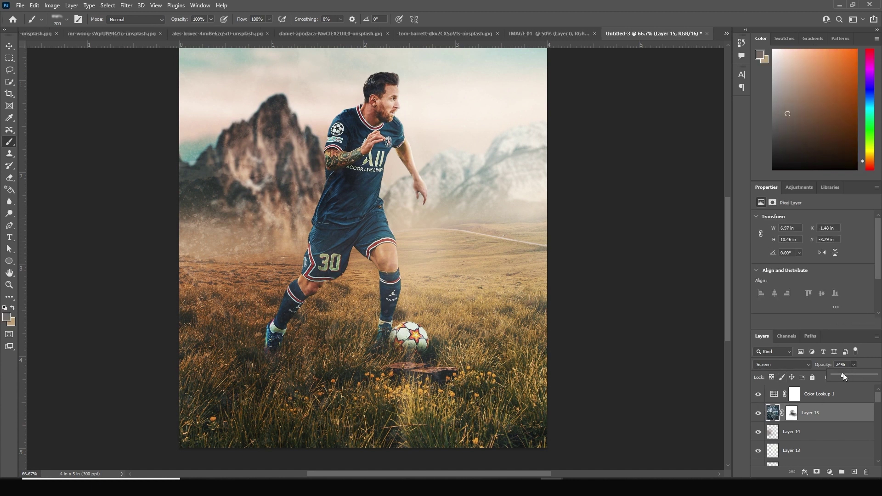
left_click_drag(843, 374, 842, 376)
key("ctrl+minus")
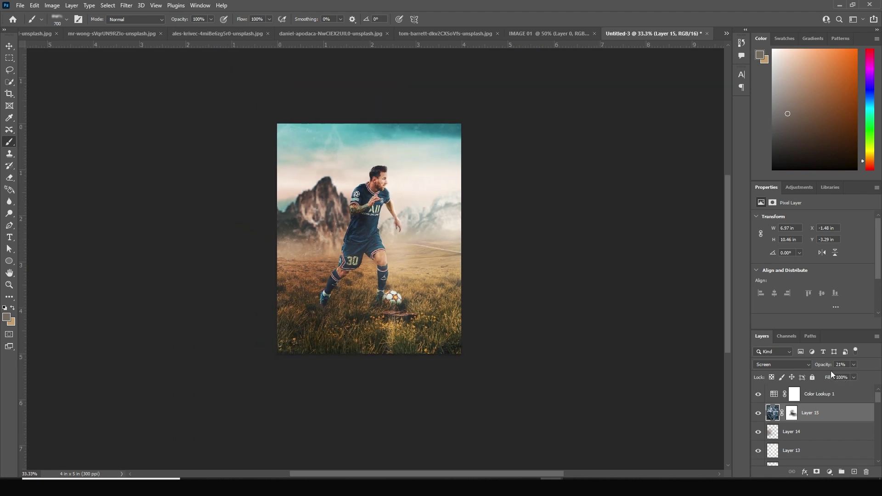
Stamp all visible layers into a new layer above Color Lookup 1 and soften the footballer's edges with a 125 px Blur tool.
left_click(776, 397)
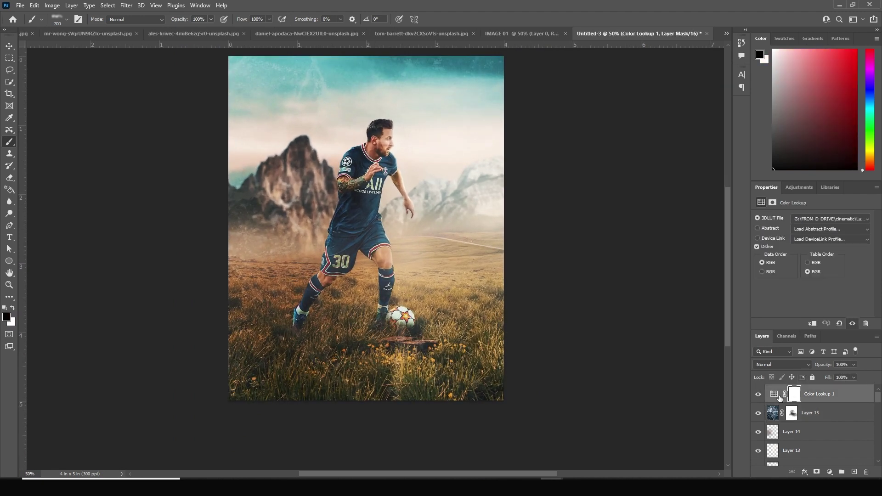
key("ctrl+shift+alt+e")
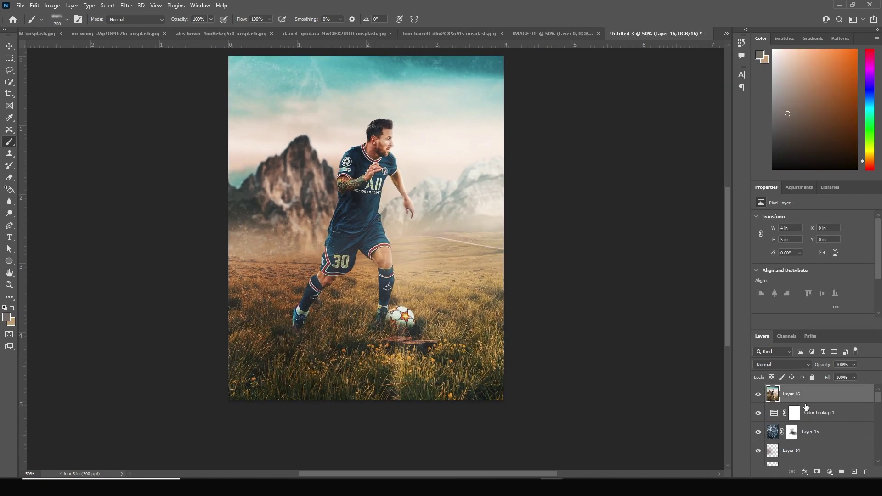
key("ctrl+plus")
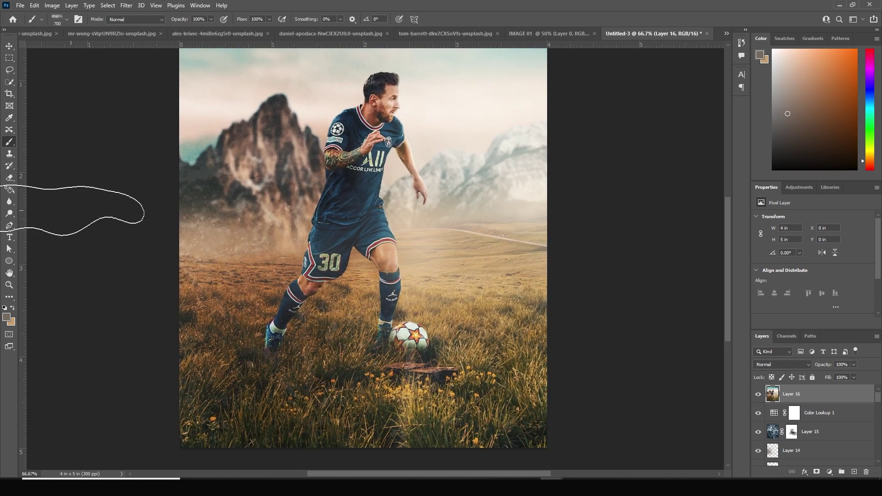
mouse_move(9, 212)
left_mouse_down()
mouse_move(37, 216)
mouse_move(19, 202)
mouse_move(44, 203)
left_mouse_up()
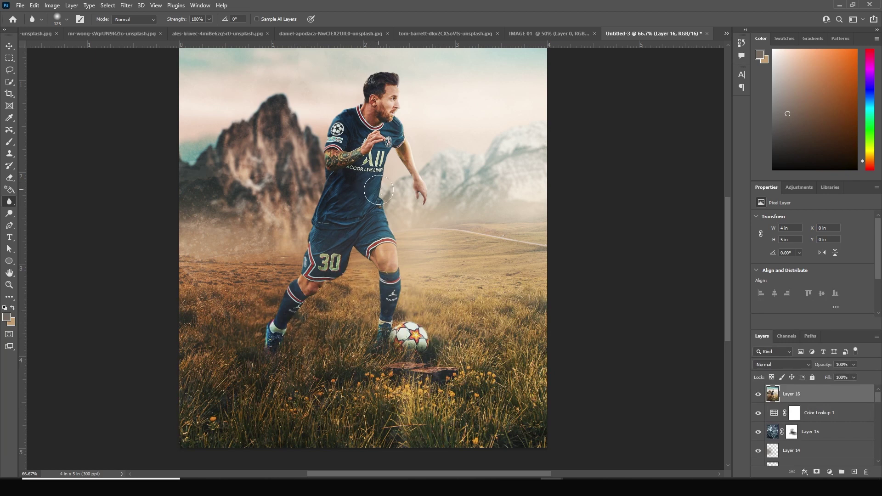
left_click_drag(412, 109, 415, 129)
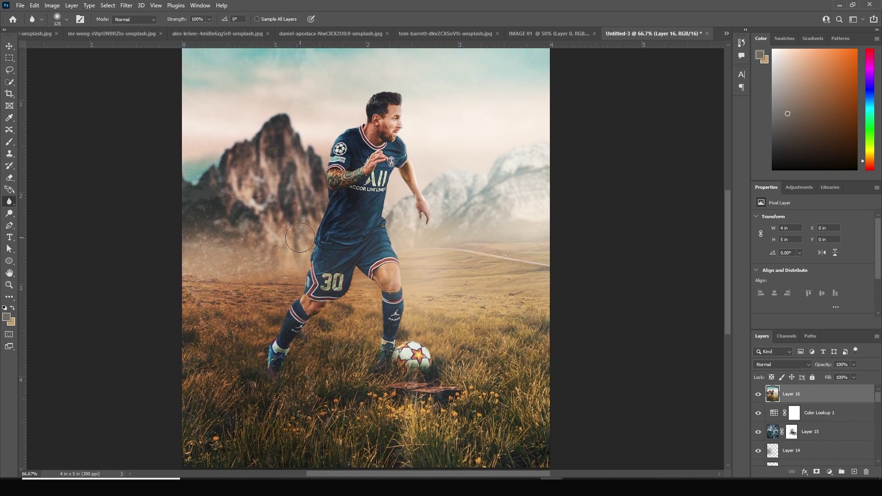
key("ctrl+minus")
key("ctrl+minus")
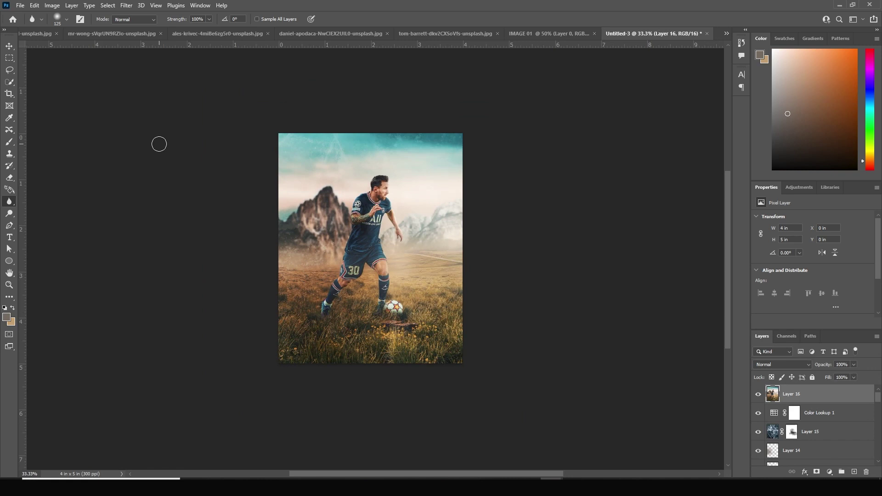
Paste the "LIONEL MESSI" and "best player in the world" text layers, enlarge them to about 107.6% and center them above the footballer's head.
key("v")
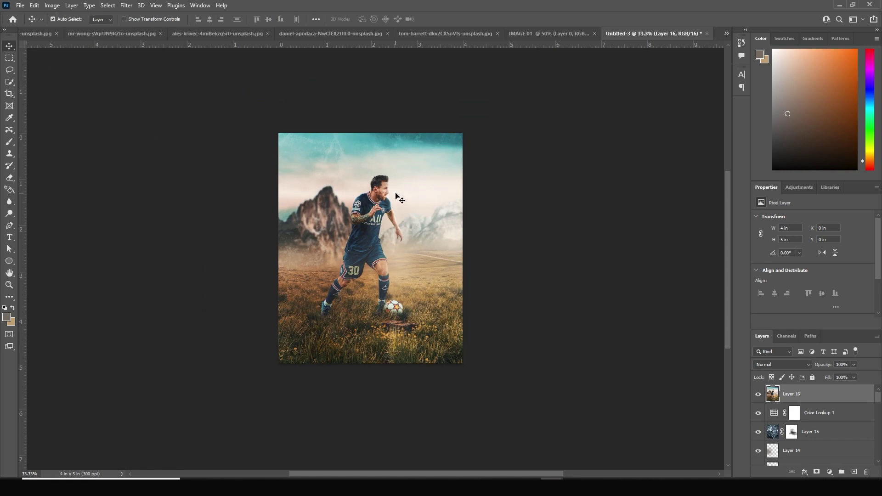
key("ctrl+v")
key("ctrl+t")
left_click_drag(367, 150, 407, 169)
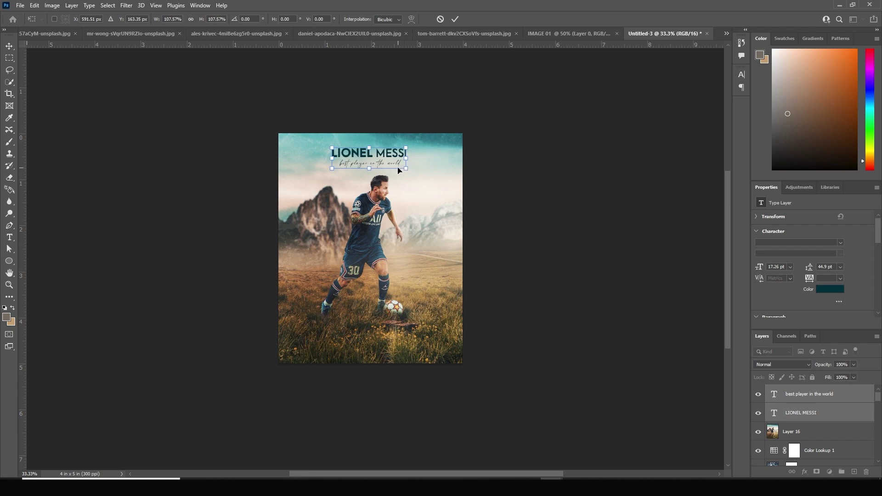
key("Return")
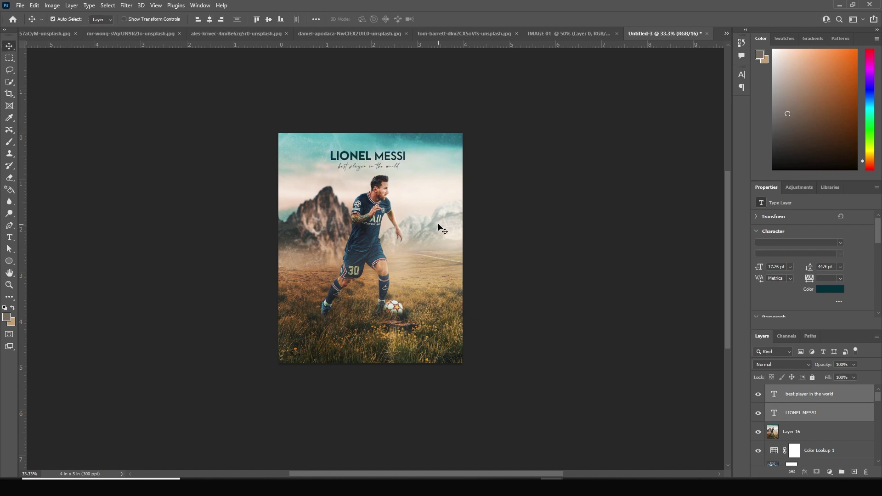
Add the Paris Saint-Germain badge and white "Goat" text beside the ball, and stamp all visible layers into a new top layer.
key("ctrl+v")
left_click(791, 399)
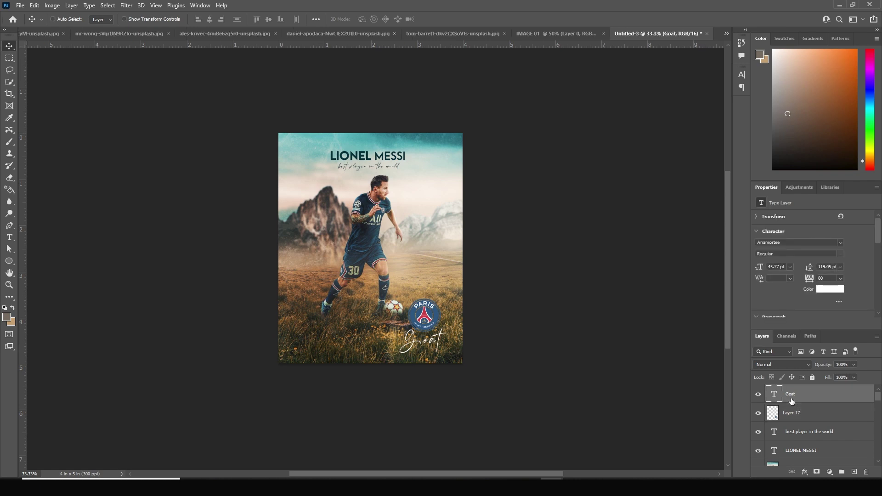
key("ctrl+shift+alt+e")
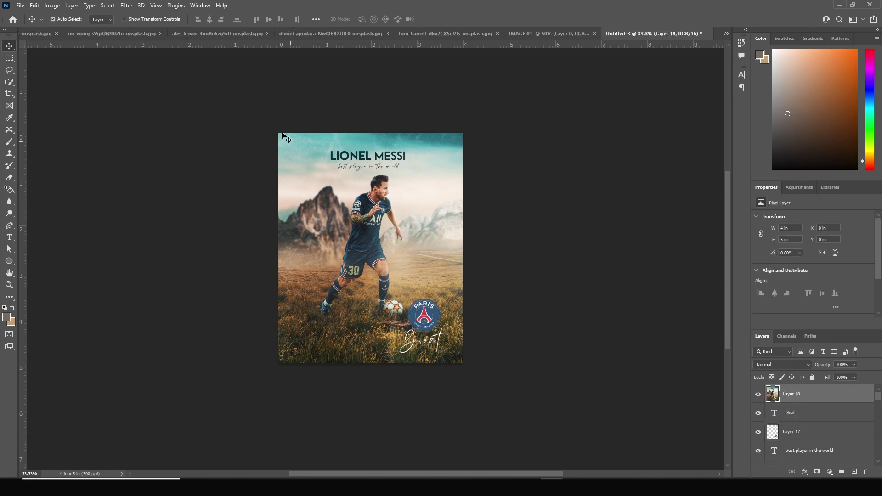
Open the stamped layer in the Camera Raw Filter and set the Effects to Grain 37 and Vignetting -20.
left_click(126, 5)
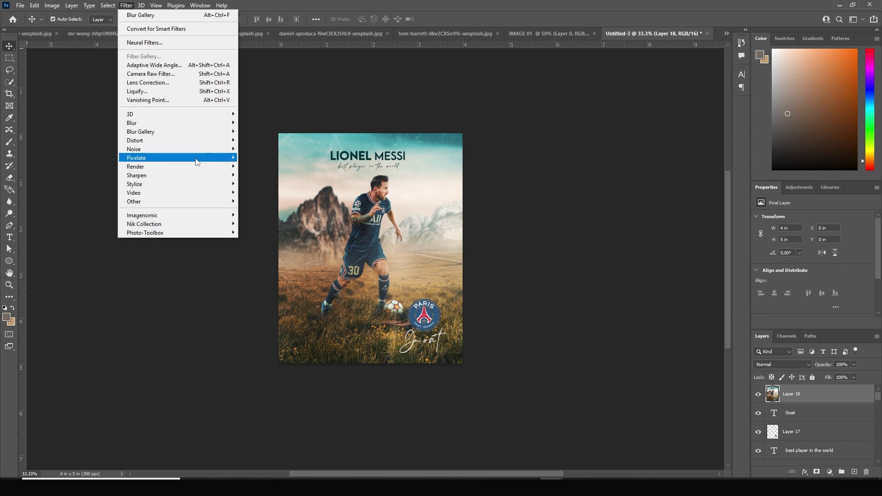
left_click(172, 73)
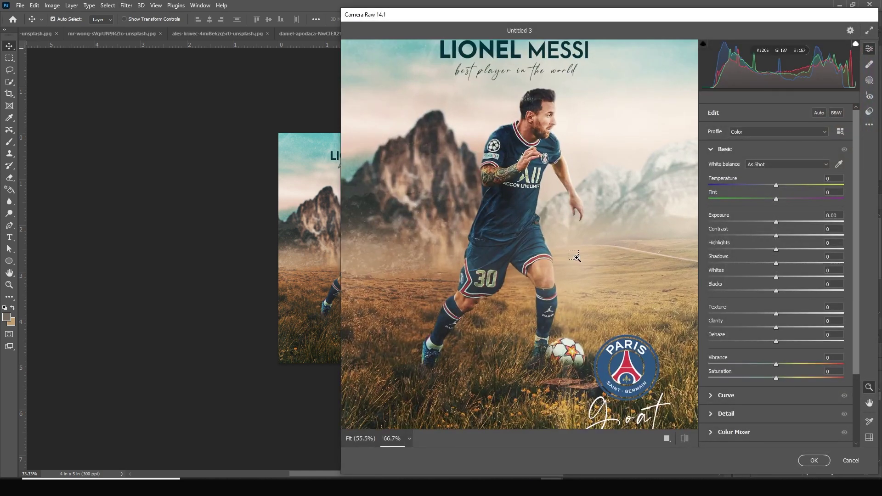
key("ctrl+minus")
left_click_drag(856, 347, 854, 405)
left_click(715, 423)
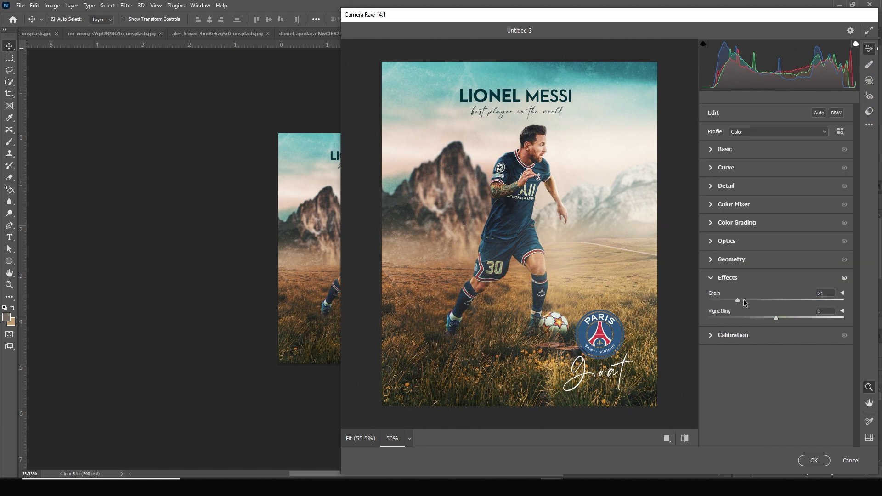
left_click_drag(749, 300, 762, 317)
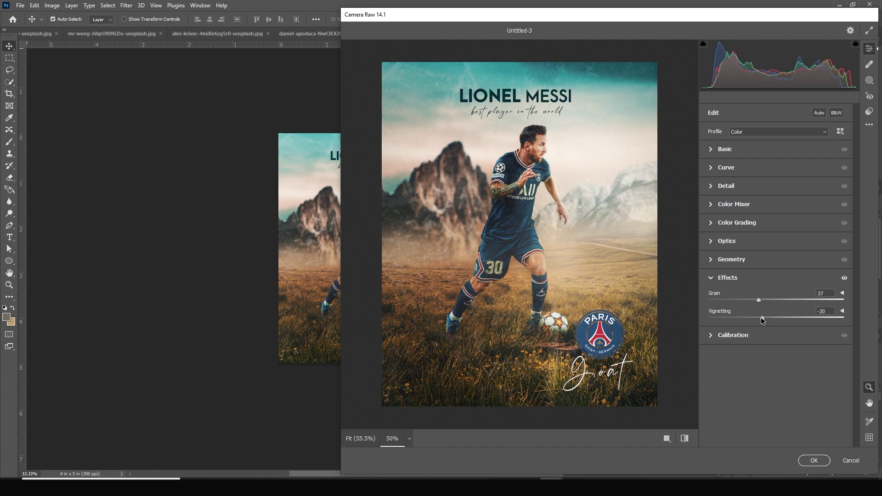
Raise Clarity to +24 and Texture to +8 in the Camera Raw Basic adjustments and apply the filter.
left_click(712, 150)
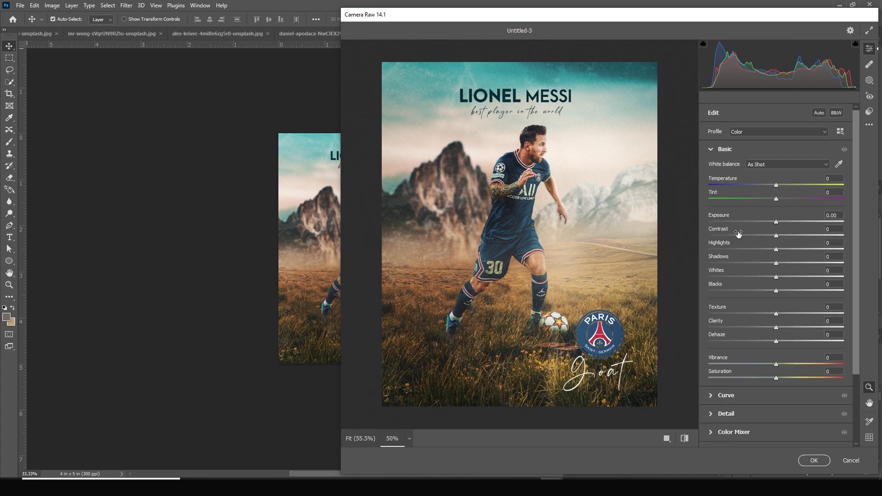
left_click(789, 327)
left_click_drag(791, 327, 792, 327)
left_click(781, 314)
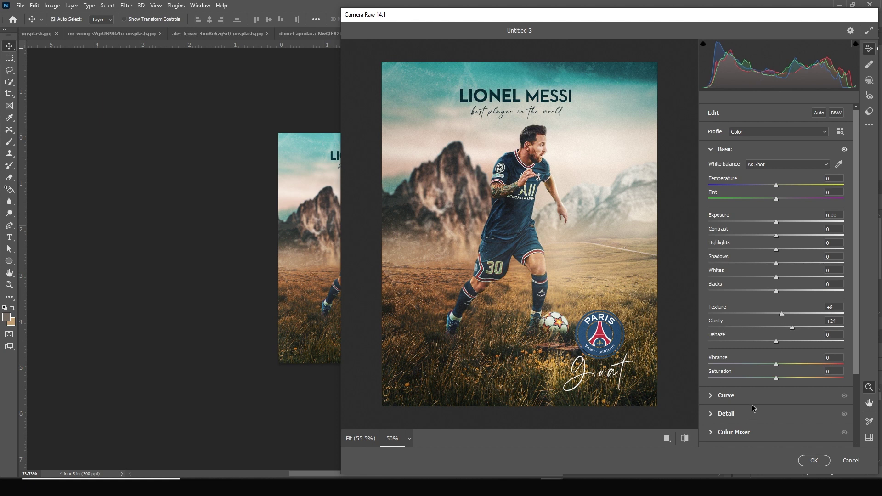
left_click(804, 462)
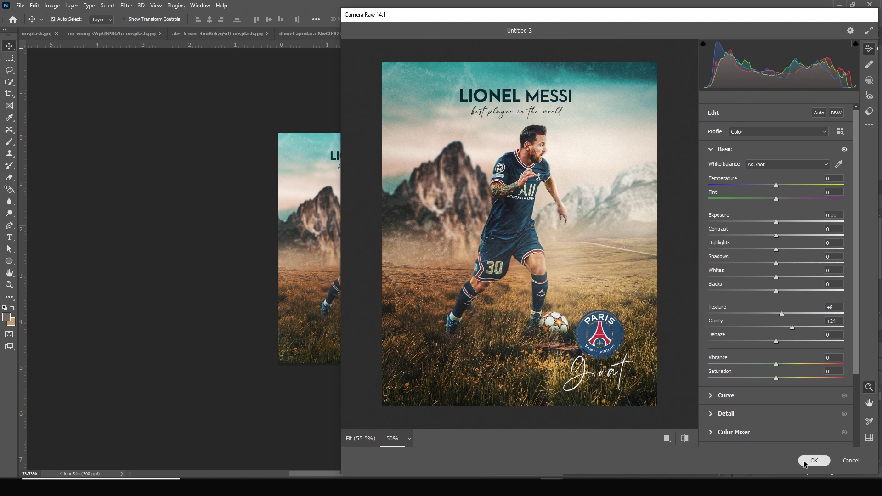